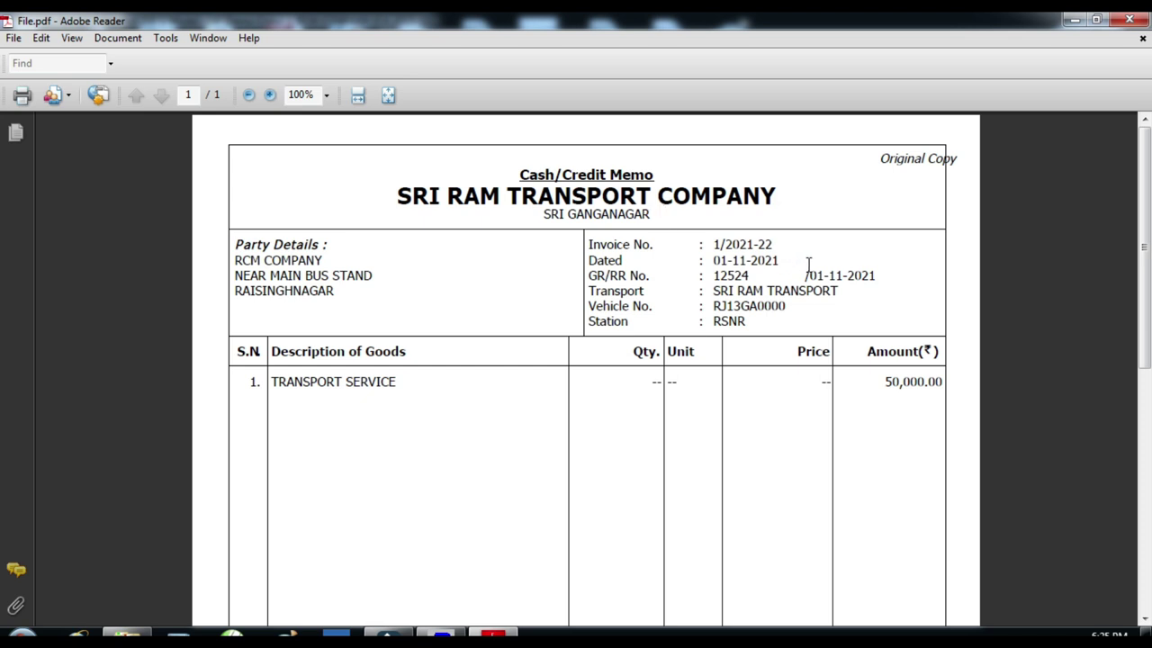
# Review the transport company's cash/credit memo, from the party and invoice details down to the grand total and terms
pyautogui.scroll(-8, 858, 429)
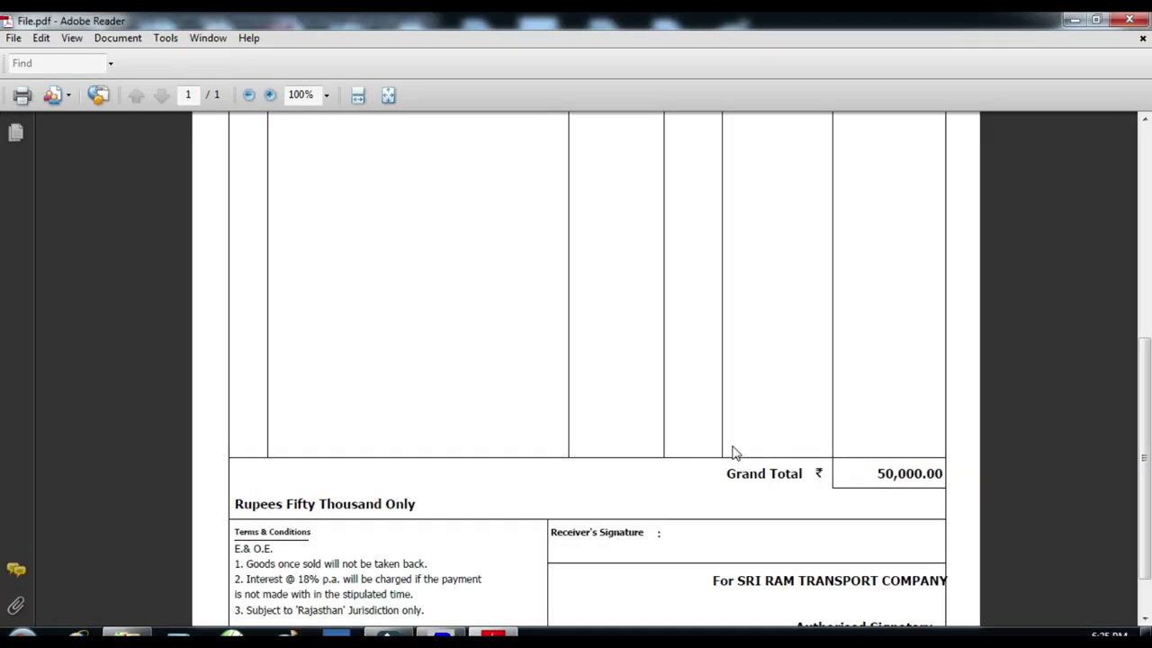
pyautogui.scroll(8, 731, 452)
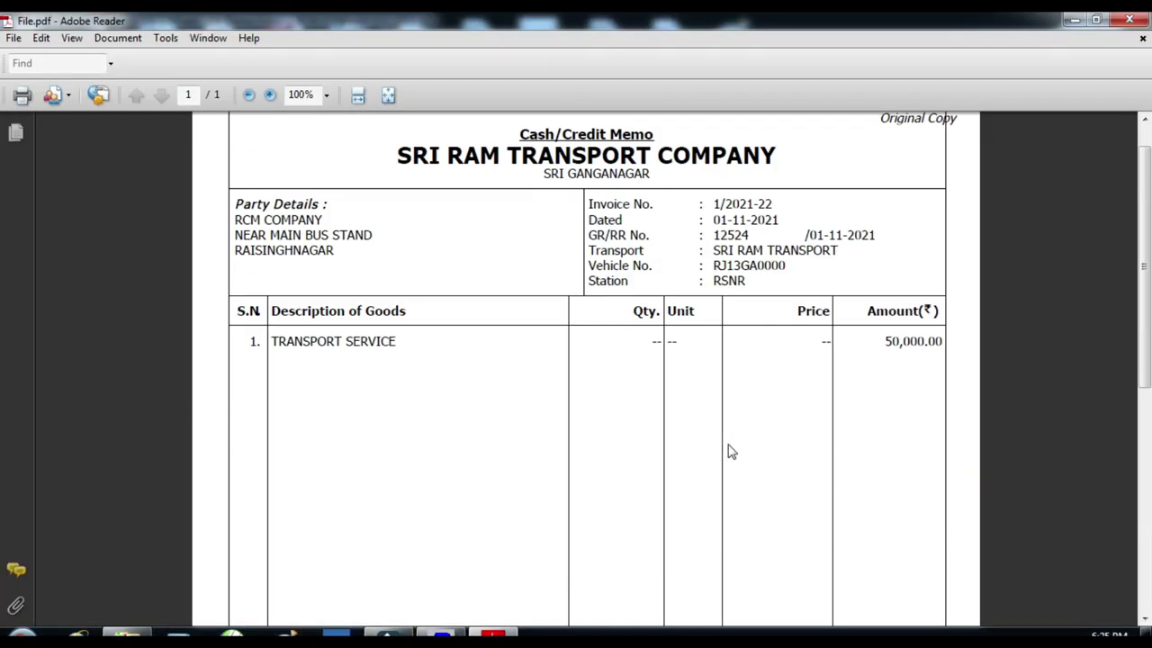
pyautogui.scroll(1, 730, 452)
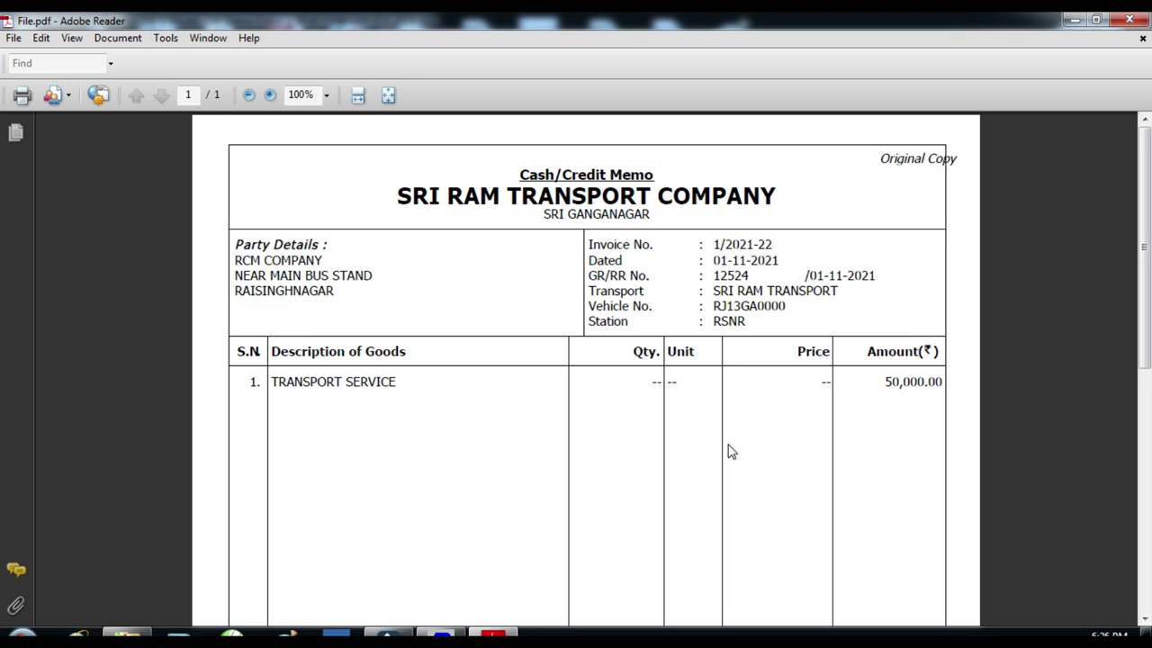
pyautogui.scroll(-2, 710, 453)
pyautogui.scroll(2, 710, 453)
pyautogui.scroll(-8, 667, 456)
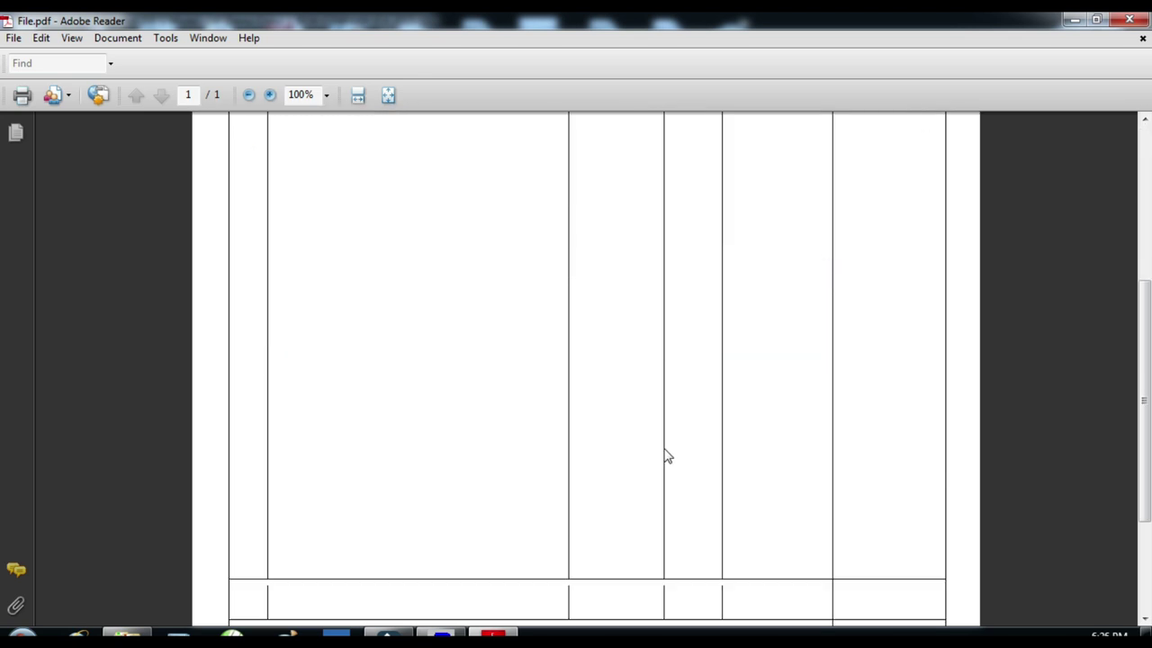
pyautogui.scroll(-5, 667, 456)
pyautogui.scroll(10, 646, 393)
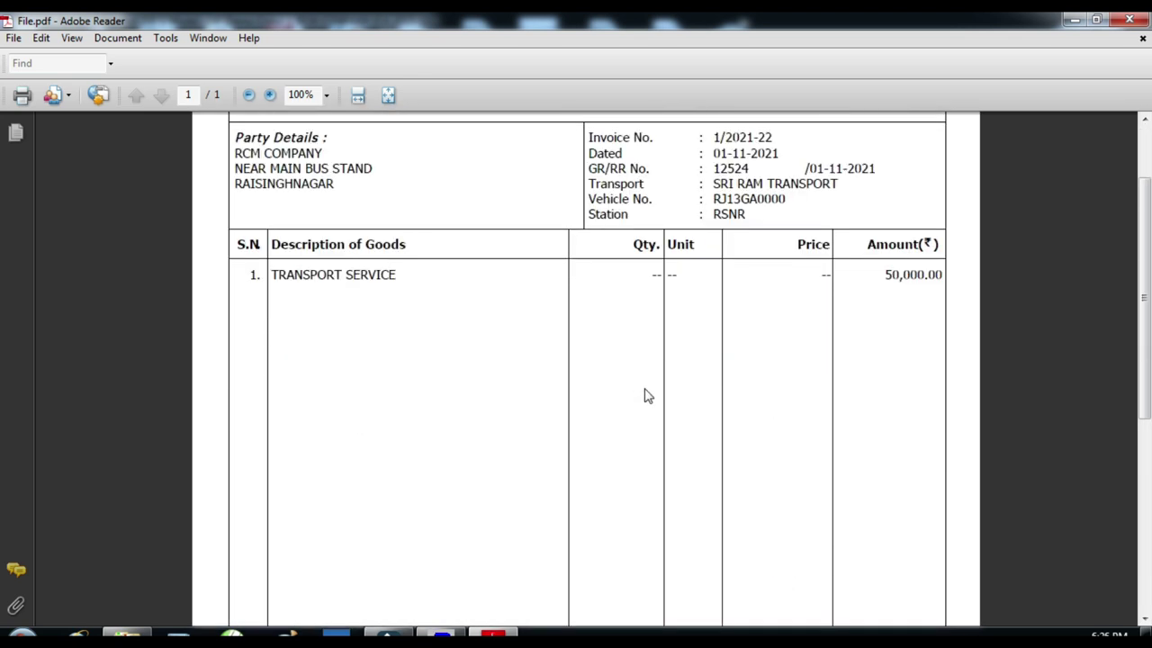
pyautogui.scroll(3, 645, 393)
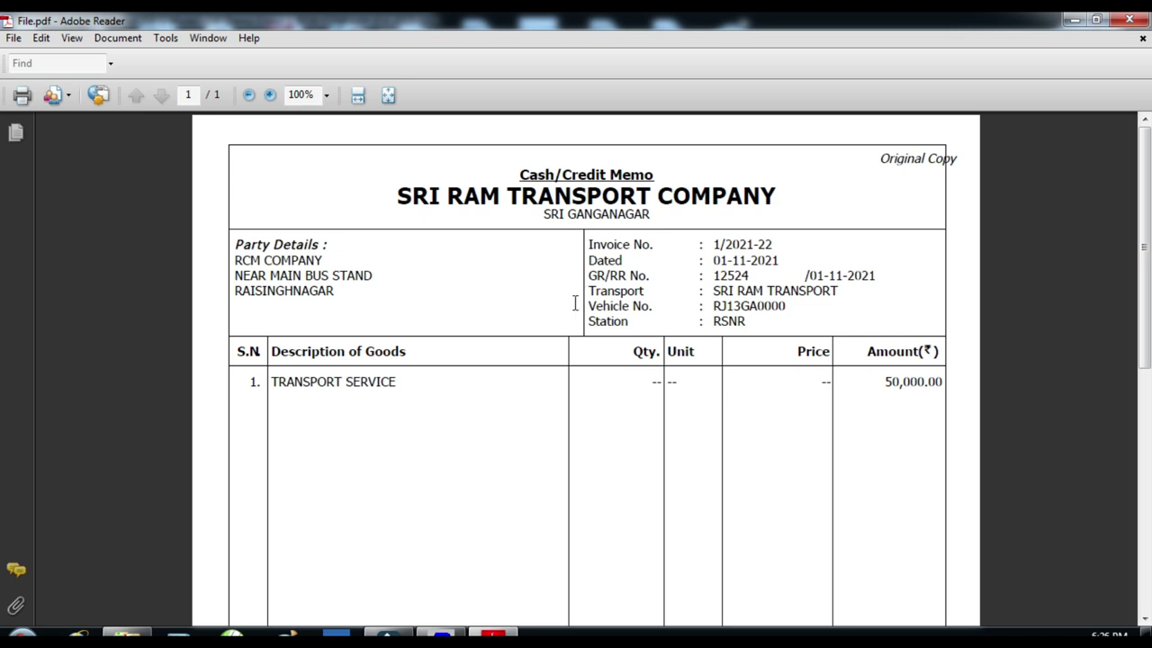
# Switch to Busy and start adding a new account master
pyautogui.click(444, 630)
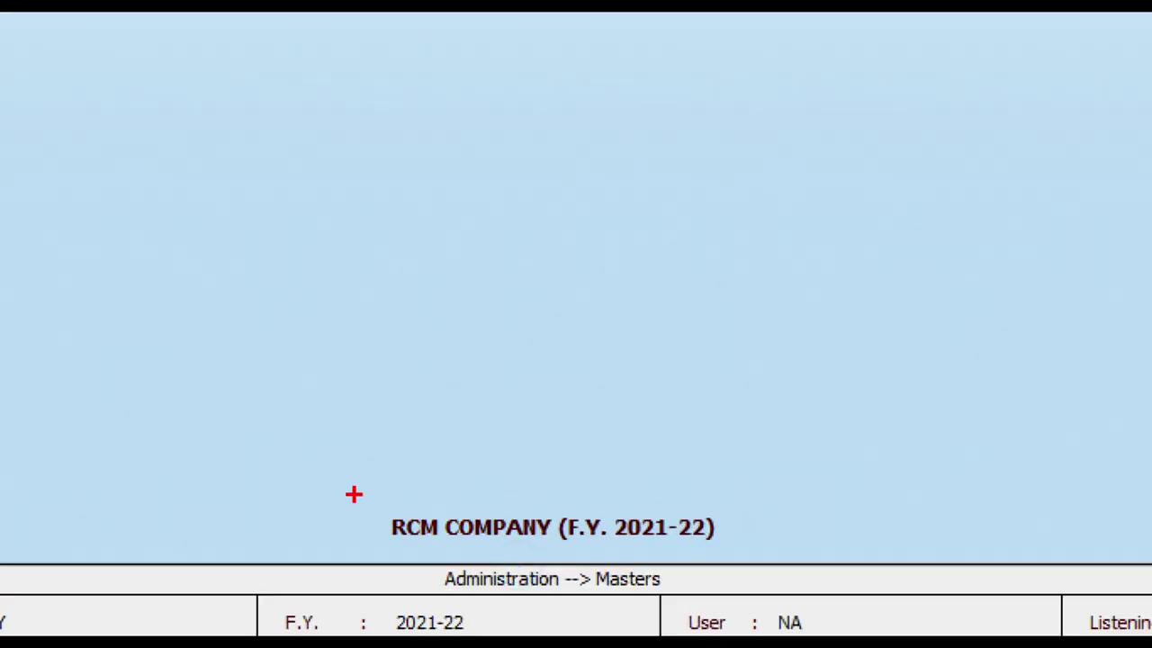
pyautogui.moveTo(417, 523)
pyautogui.mouseDown()
pyautogui.moveTo(517, 558)
pyautogui.moveTo(621, 558)
pyautogui.mouseUp()
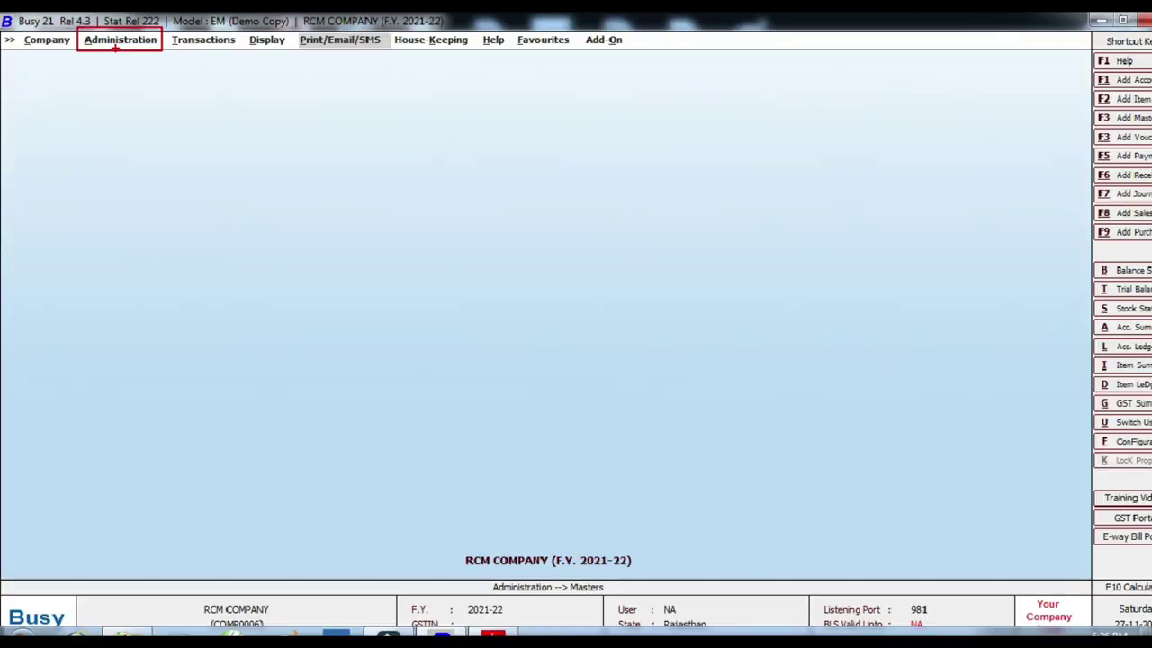
pyautogui.click(120, 39)
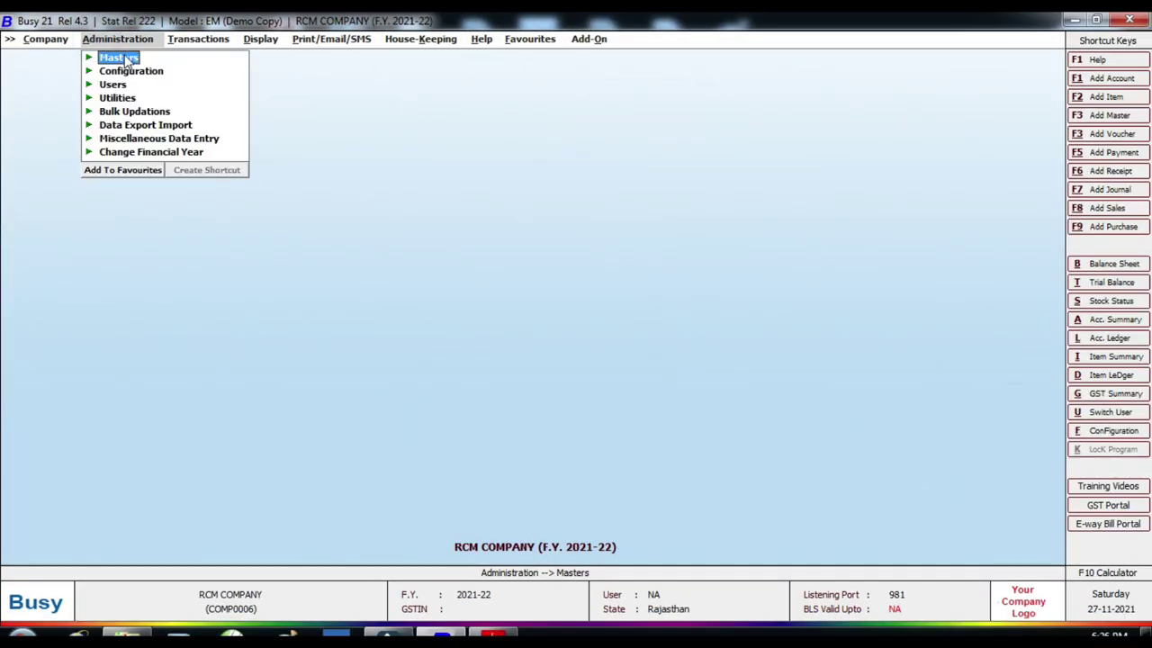
pyautogui.click(125, 60)
pyautogui.click(150, 71)
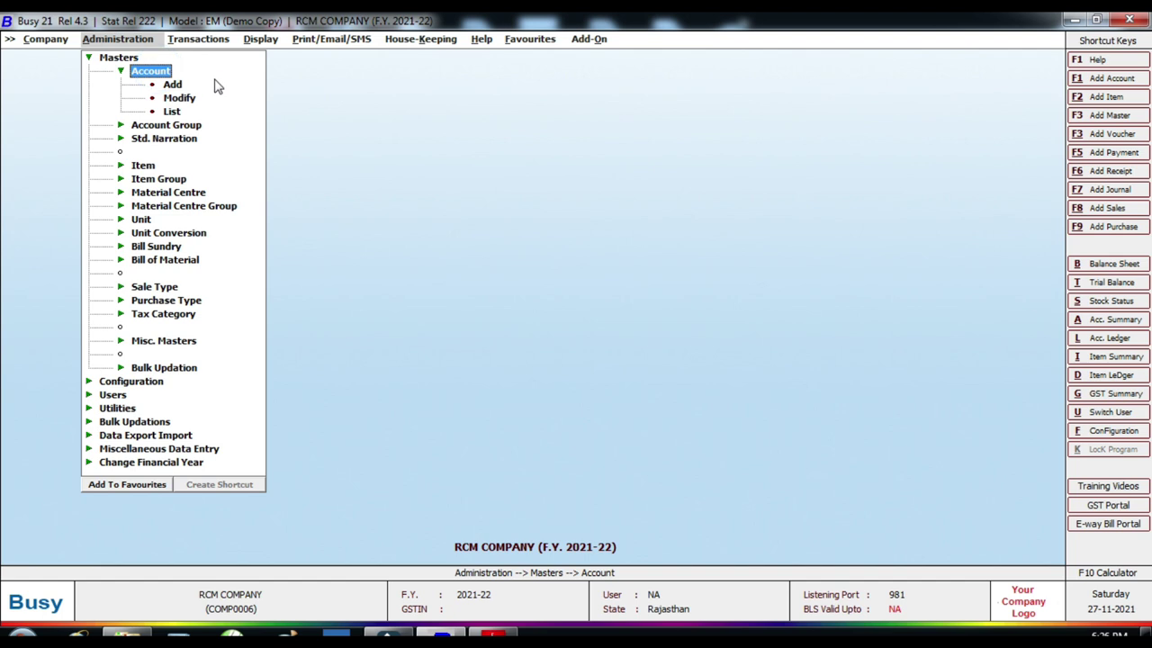
pyautogui.click(178, 85)
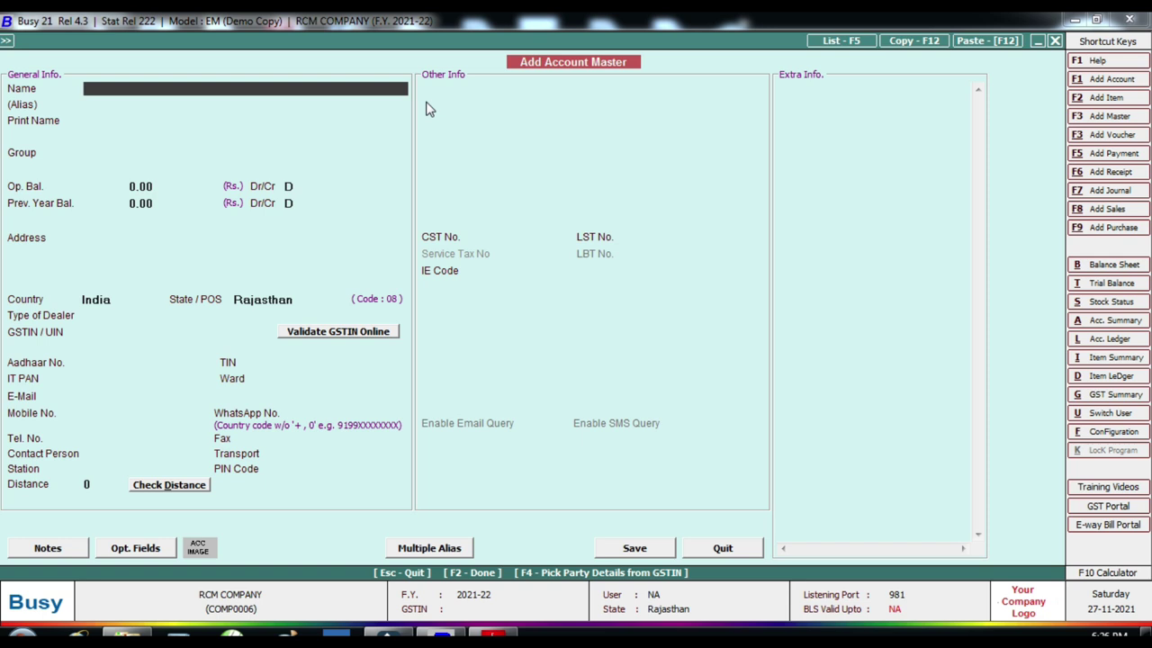
# Name the new account FREIGHT EXPENSES (RCM) and use the same text as its print name
pyautogui.write('FREIGHT EXPENSE')
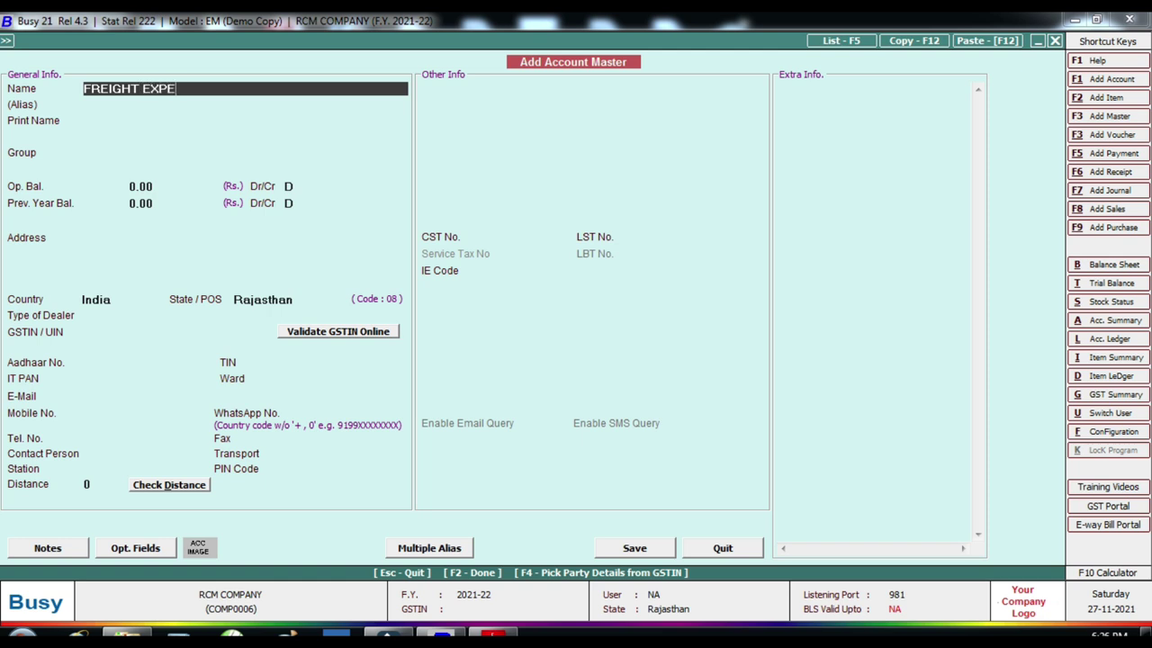
pyautogui.write('S (RCM)')
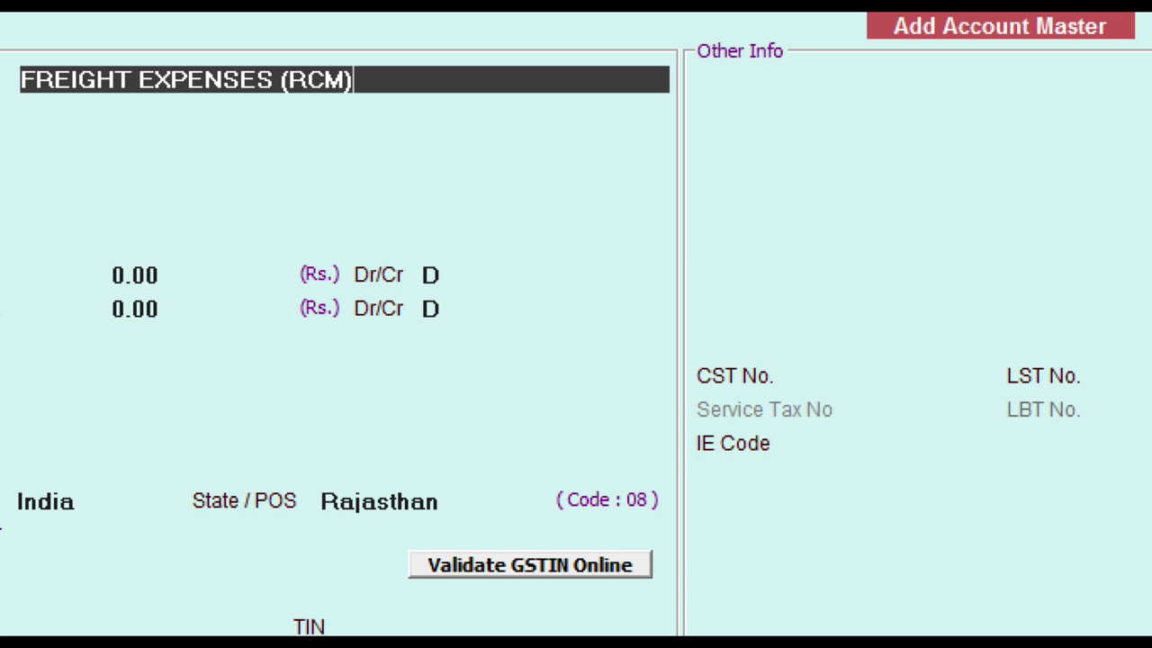
pyautogui.press('Return')
pyautogui.press('Return')
pyautogui.press('Return')
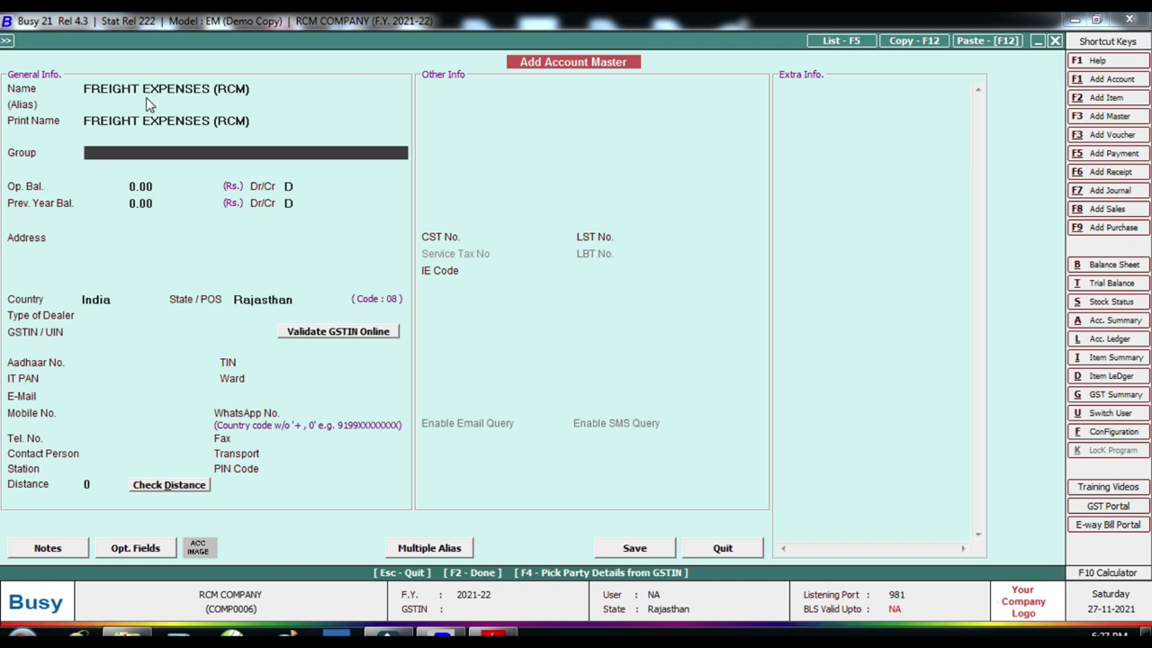
# Assign the freight account to the Expenses (Direct/Mfg.) group and keep the default opening and previous-year balances
pyautogui.write('DI')
pyautogui.press('Return')
pyautogui.press('Return')
pyautogui.press('Return')
pyautogui.press('Return')
pyautogui.press('Return')
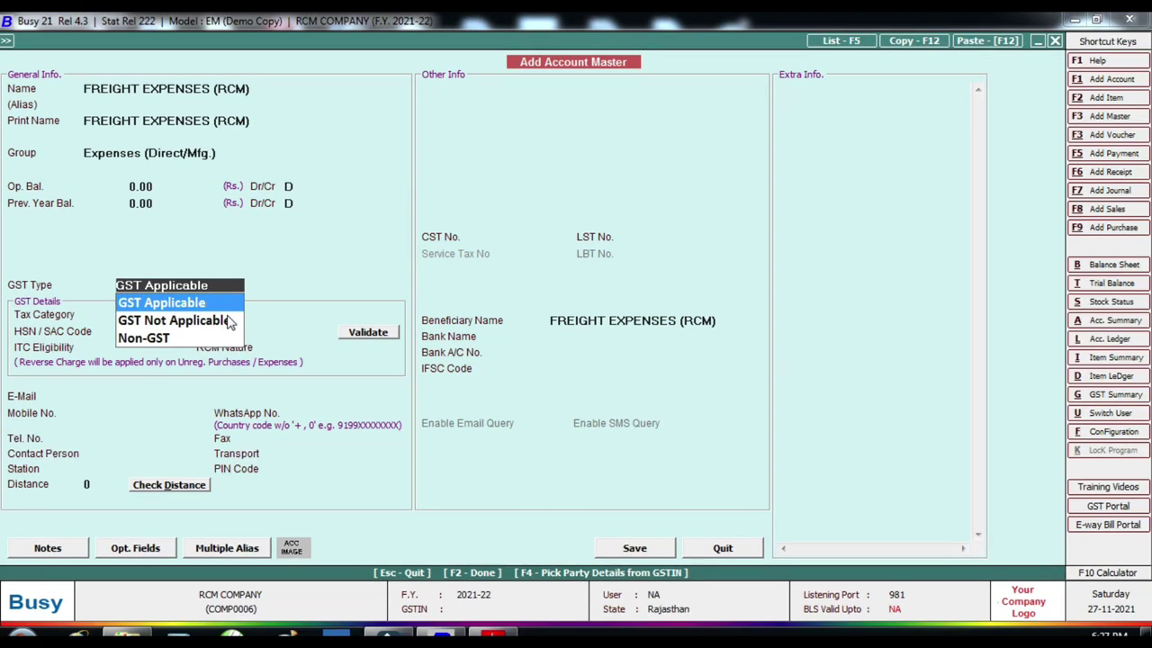
# Set the freight account's GST type to GST Applicable, tax category to Services 5% and HSN/SAC code to 65844
pyautogui.press('Return')
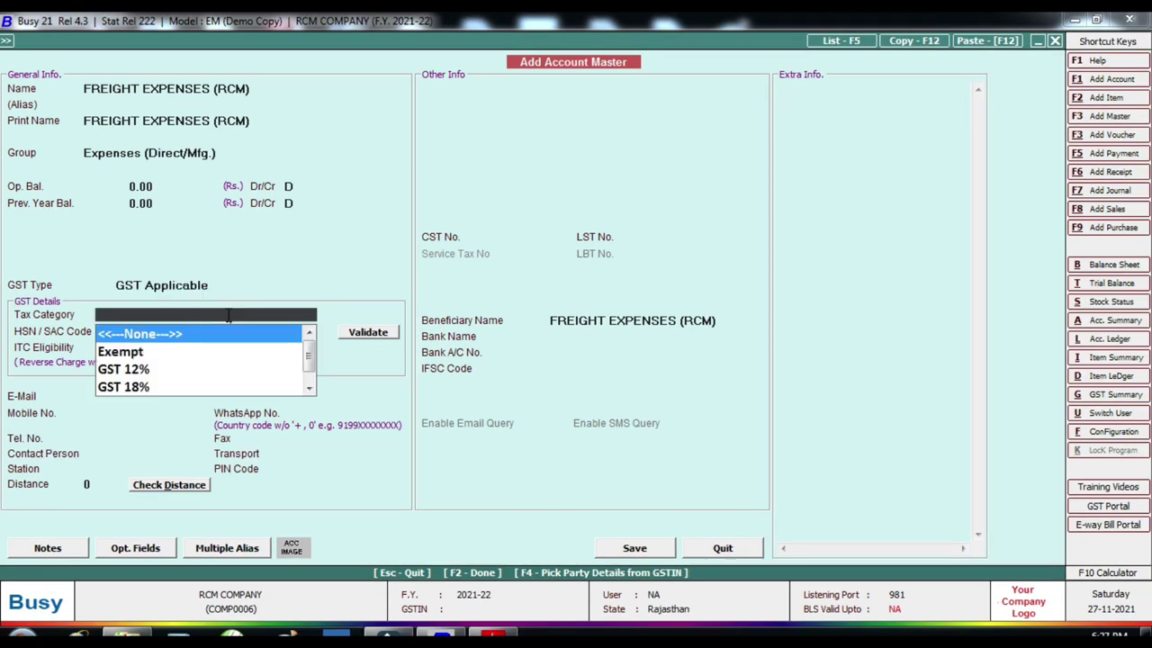
pyautogui.write('SER')
pyautogui.press('Down')
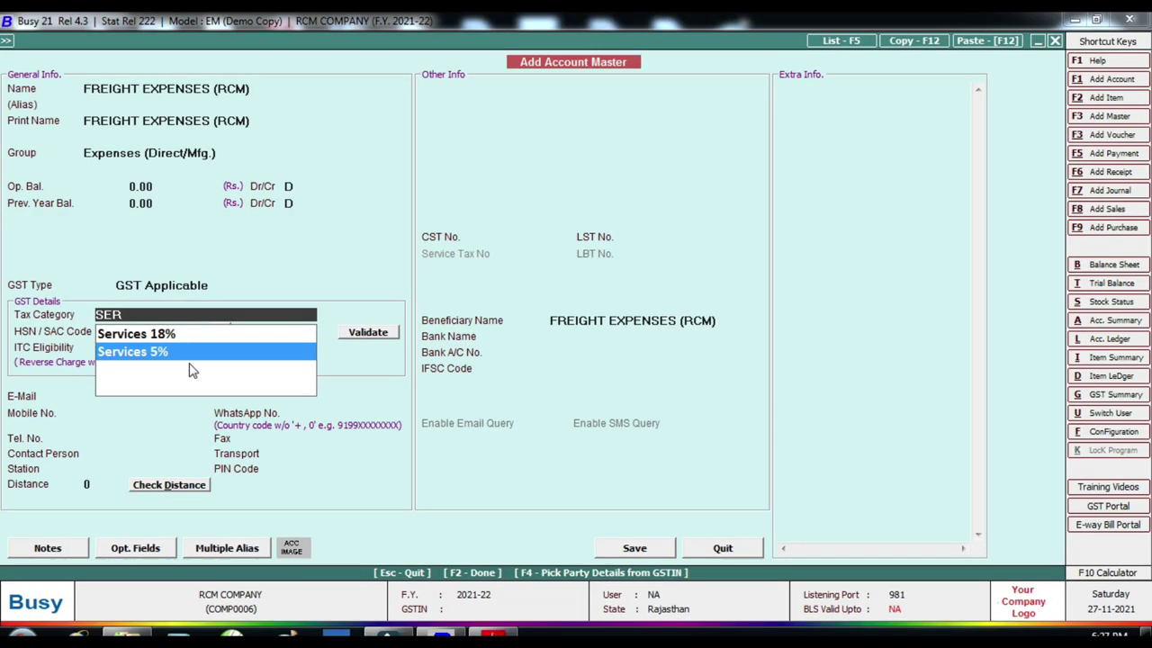
pyautogui.click(378, 375)
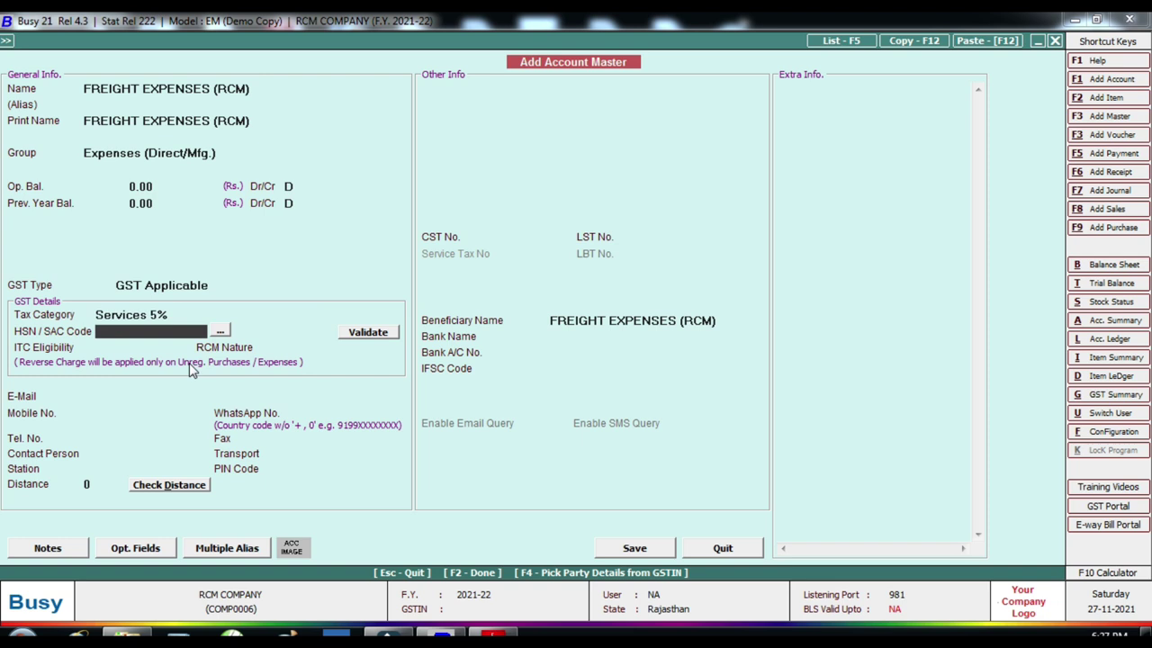
pyautogui.write('65844')
pyautogui.press('Return')
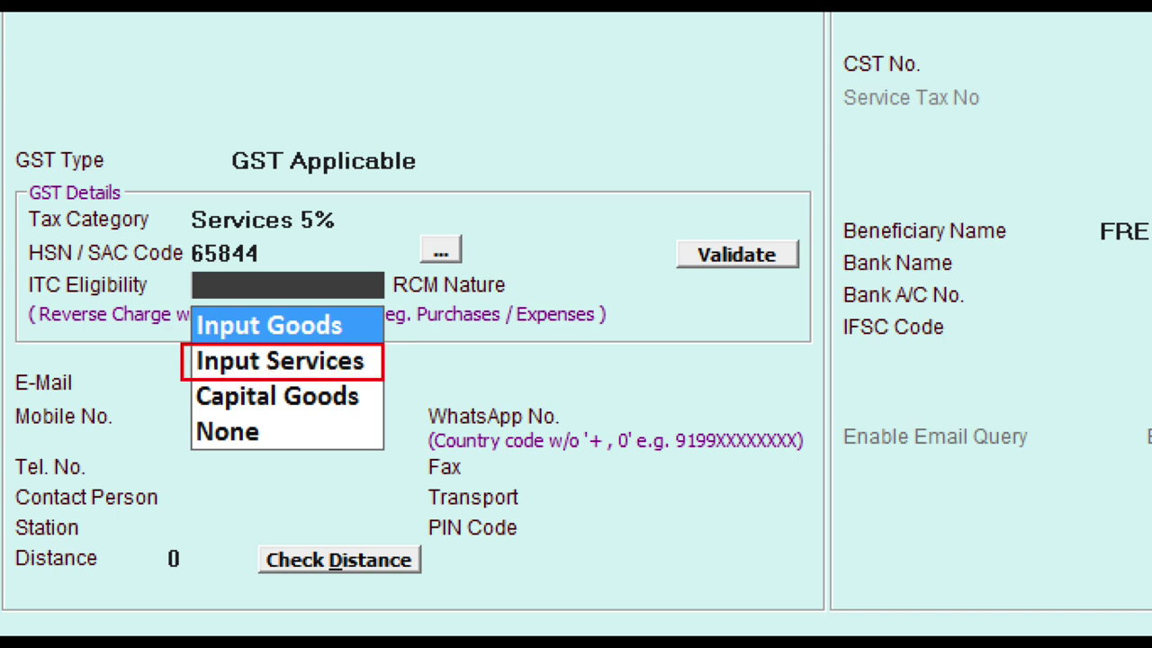
# Set ITC eligibility to Input Services and RCM nature to Compulsory, and save the freight account
pyautogui.press('Down')
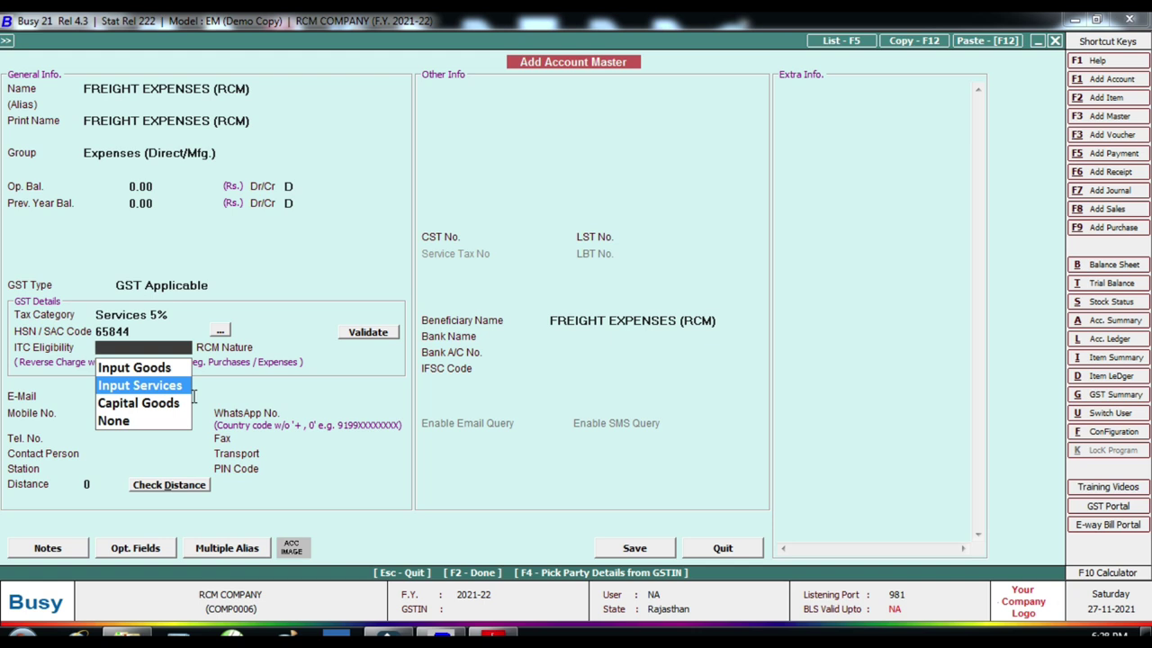
pyautogui.press('Return')
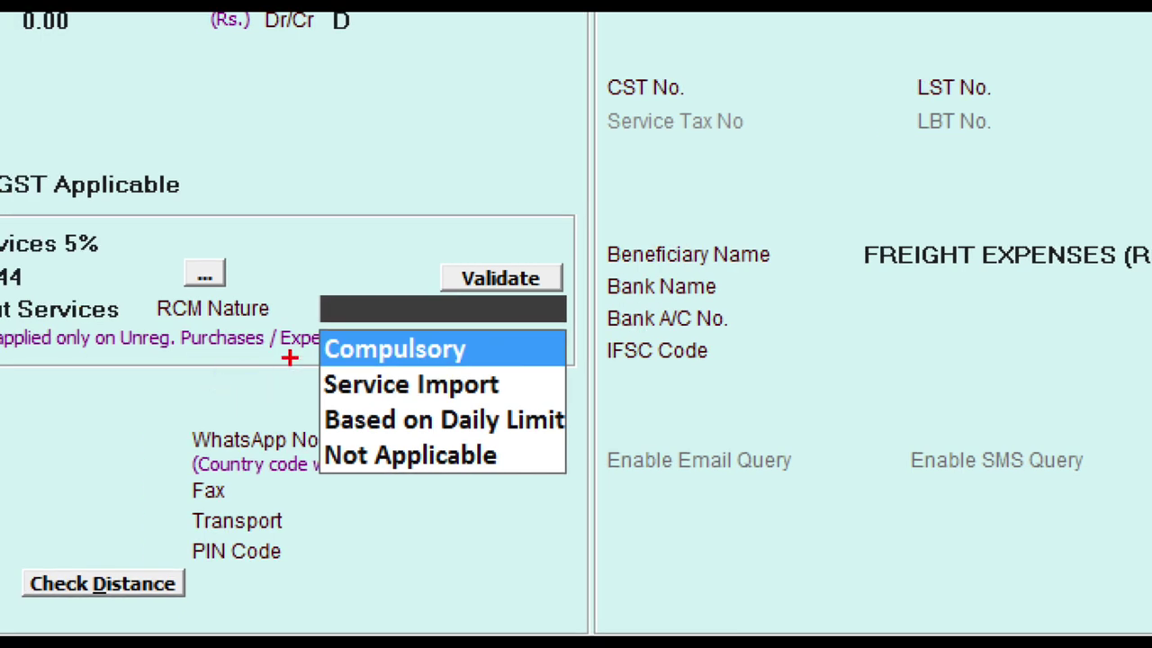
pyautogui.moveTo(293, 327); pyautogui.dragTo(334, 375)
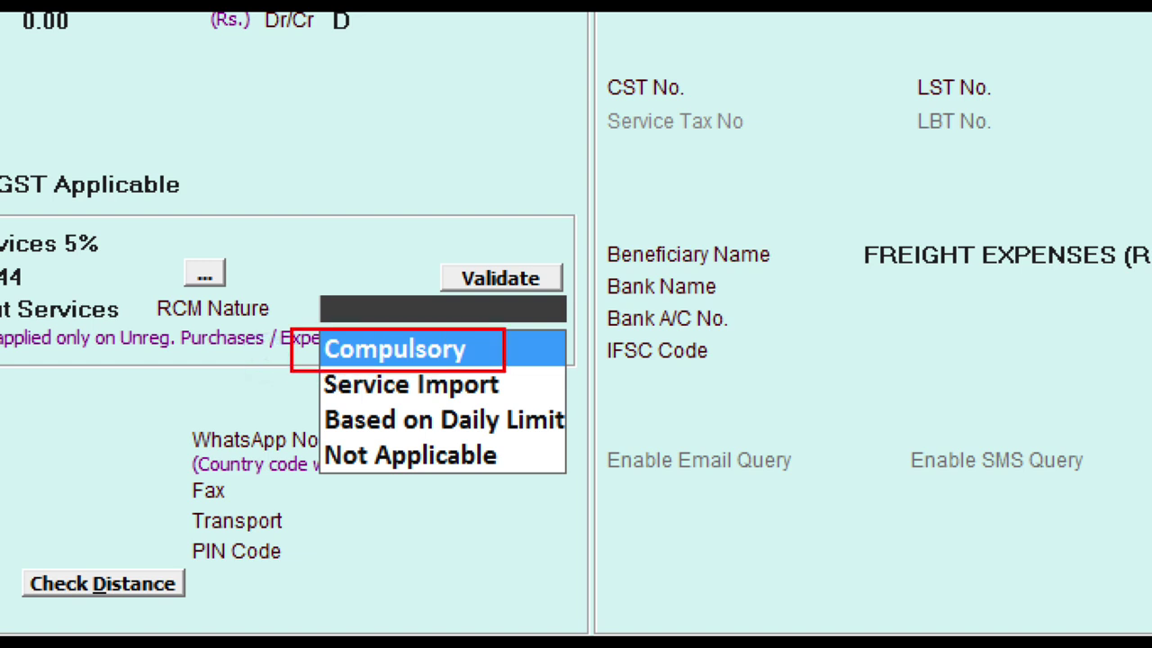
pyautogui.press('Return')
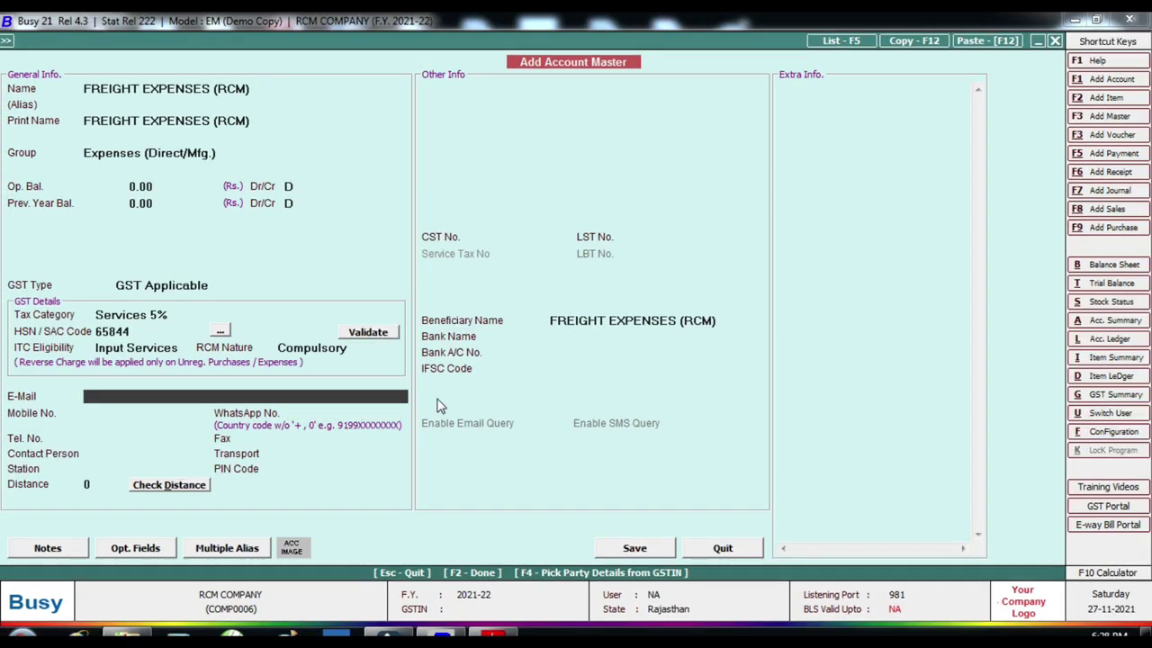
pyautogui.click(642, 549)
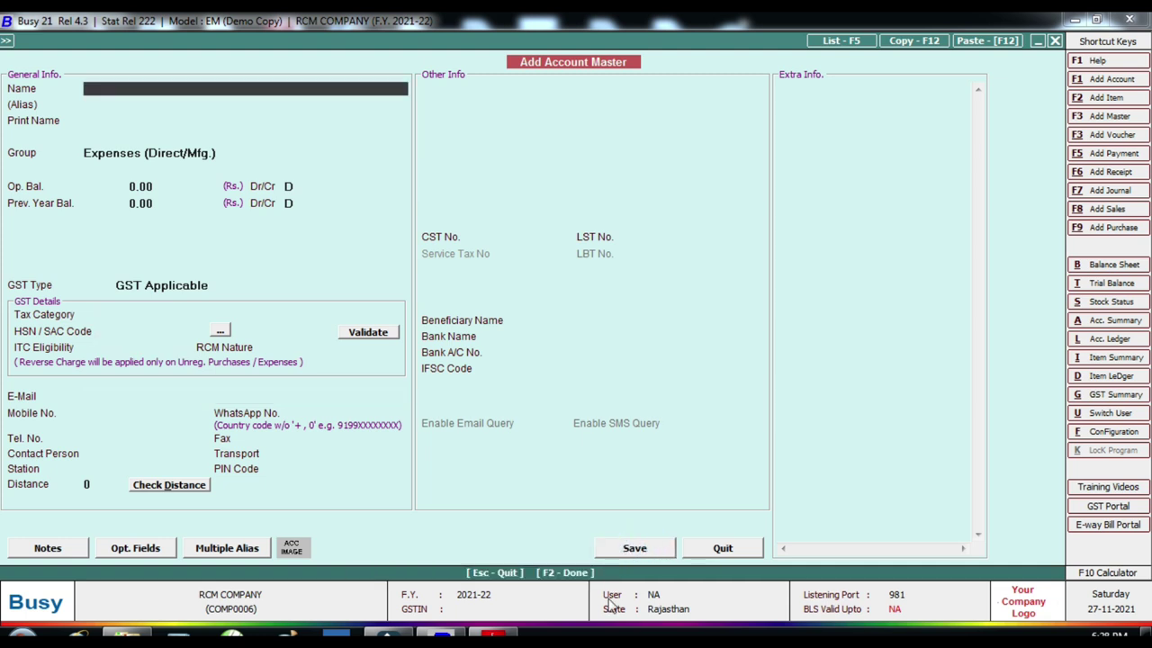
# Copy SRI RAM TRANSPORT COMPANY from the memo in Adobe Reader and paste it into Busy as the next account's name and print name
pyautogui.click(493, 633)
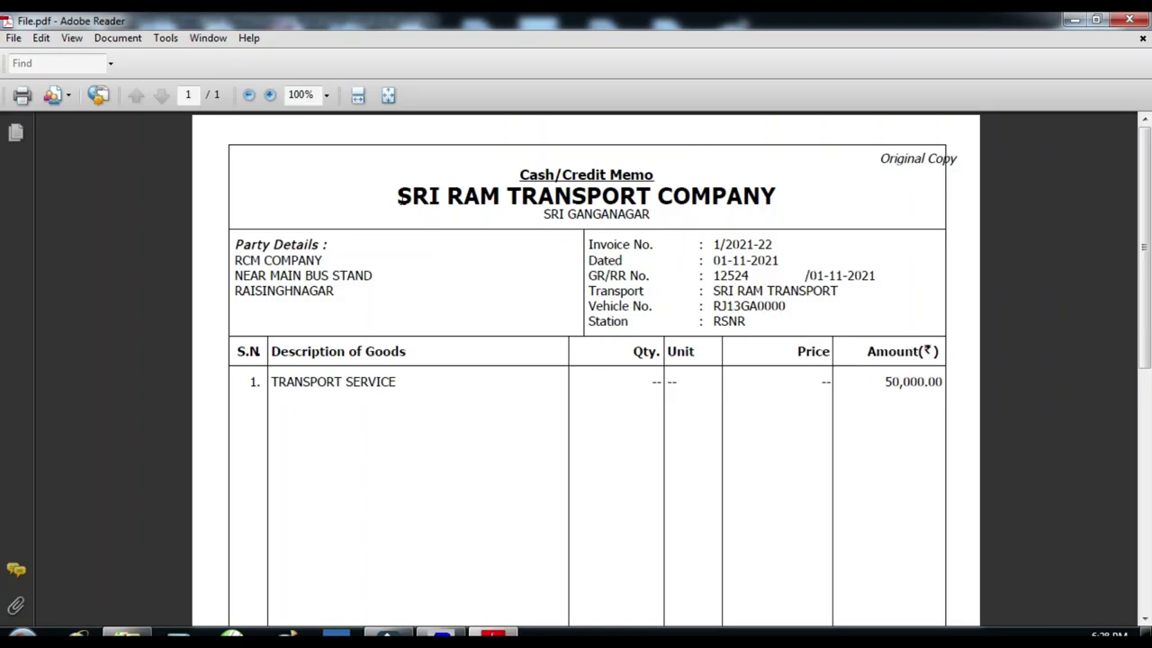
pyautogui.moveTo(395, 196); pyautogui.dragTo(736, 219)
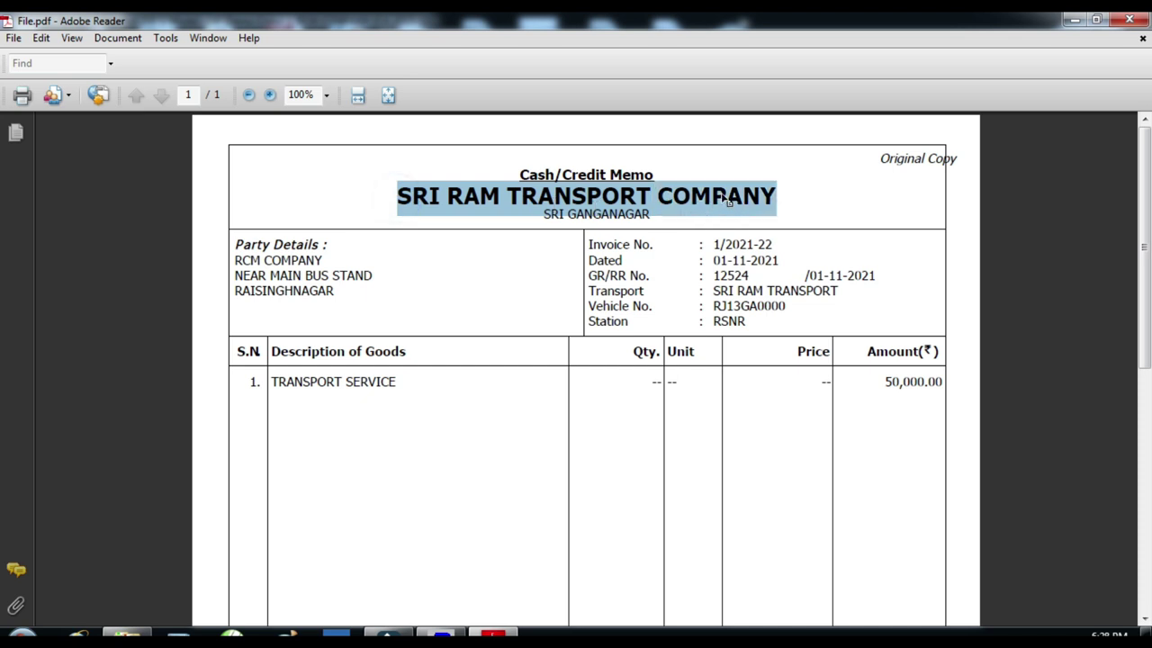
pyautogui.rightClick(721, 193)
pyautogui.click(770, 205)
pyautogui.click(460, 633)
pyautogui.hotkey('ctrl', 'v')
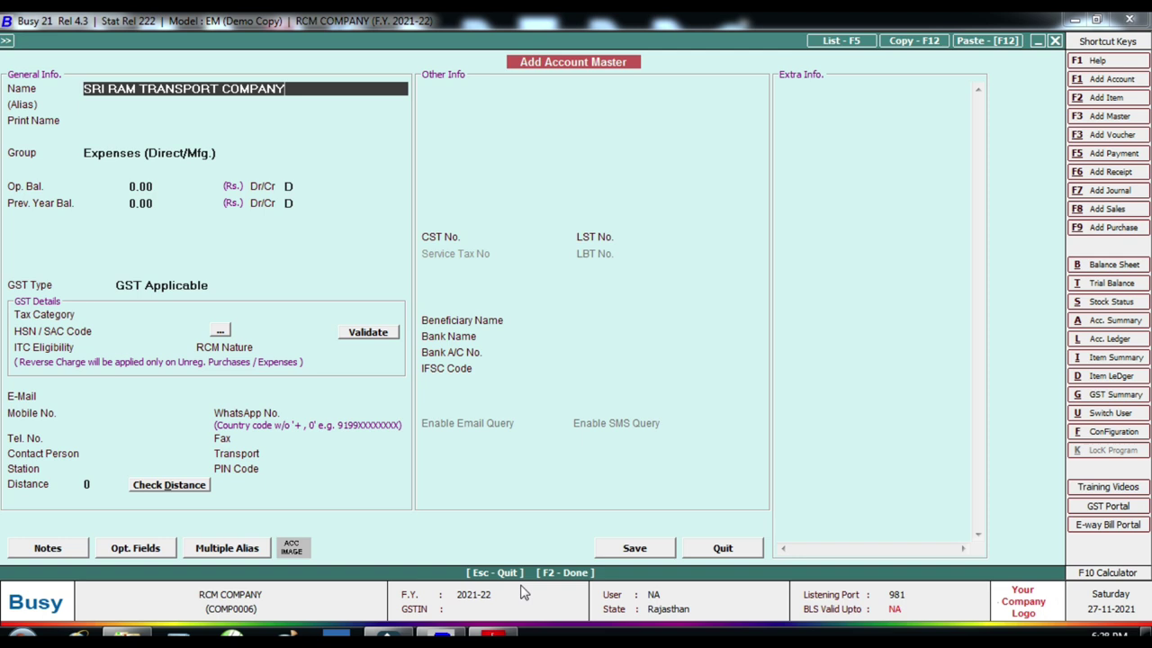
pyautogui.press('Return')
pyautogui.press('Return')
pyautogui.press('Return')
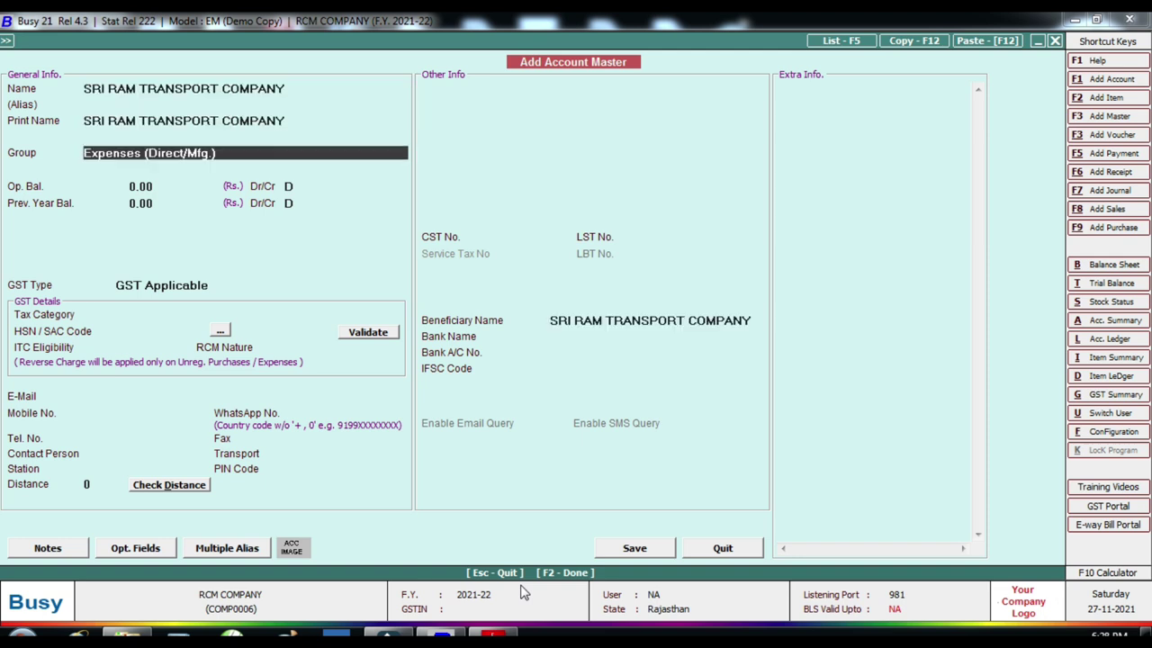
# Assign the transport company's account to the Sundry Creditors group, keeping default balances and leaving the address blank
pyautogui.write('SUND')
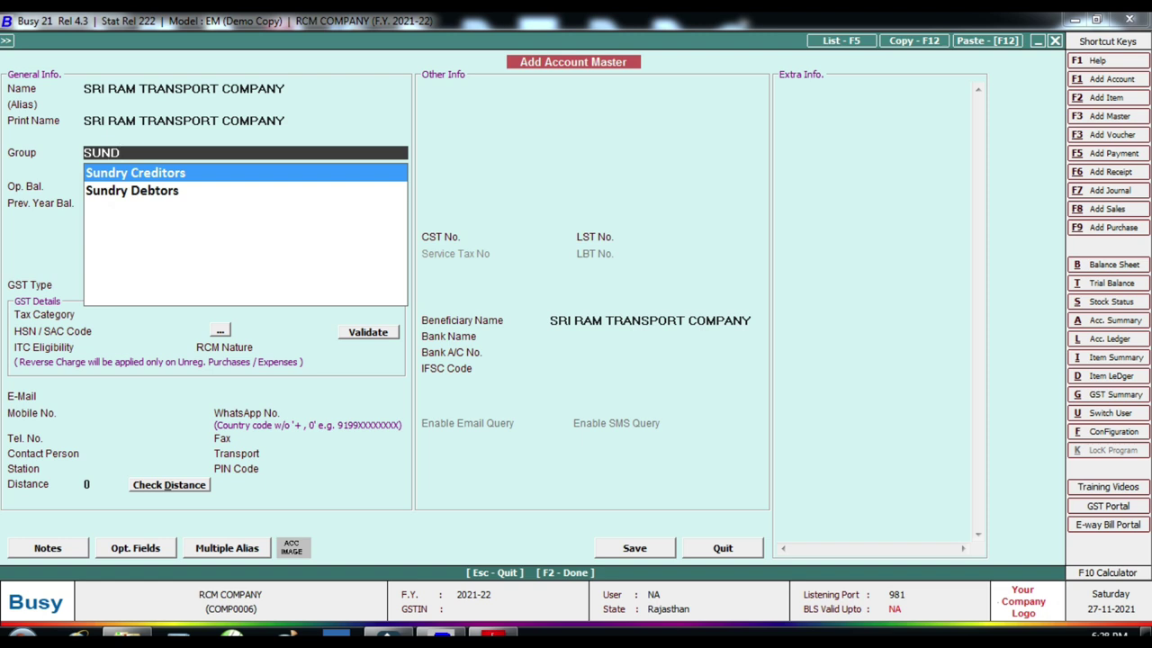
pyautogui.press('Return')
pyautogui.press('Return')
pyautogui.press('Return')
pyautogui.press('Return')
pyautogui.press('Return')
pyautogui.press('Return')
pyautogui.press('Return')
pyautogui.press('Return')
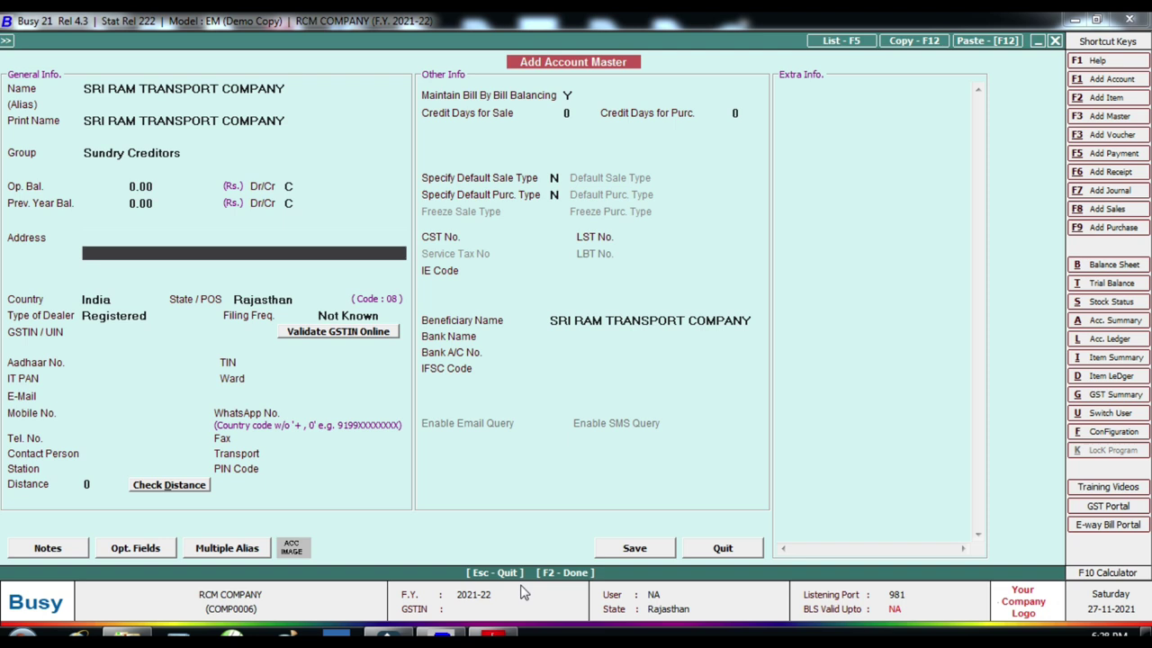
# Set the transport company's type of dealer to Un-Registered, save the account and close the account form
pyautogui.press('Down')
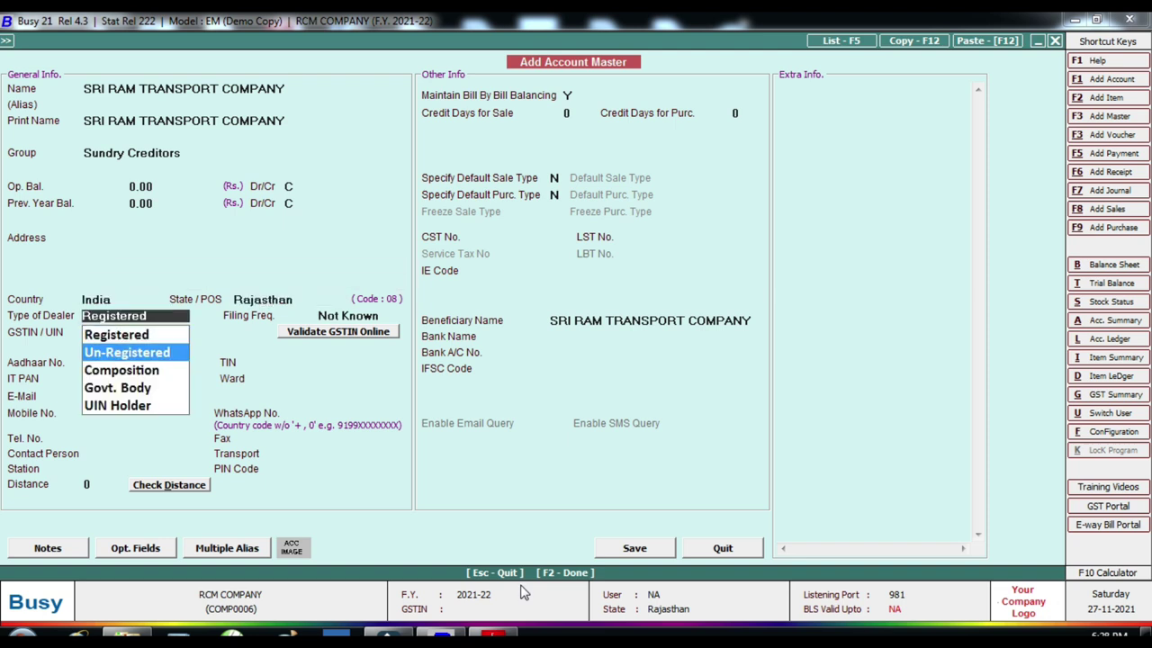
pyautogui.press('Return')
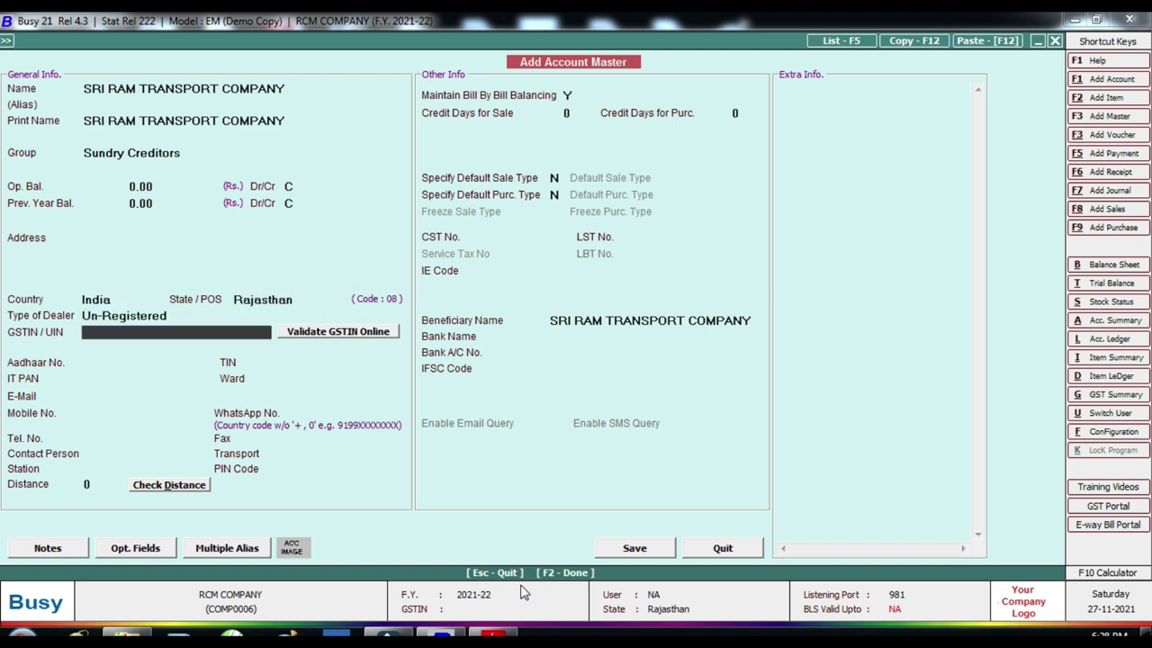
pyautogui.click(662, 553)
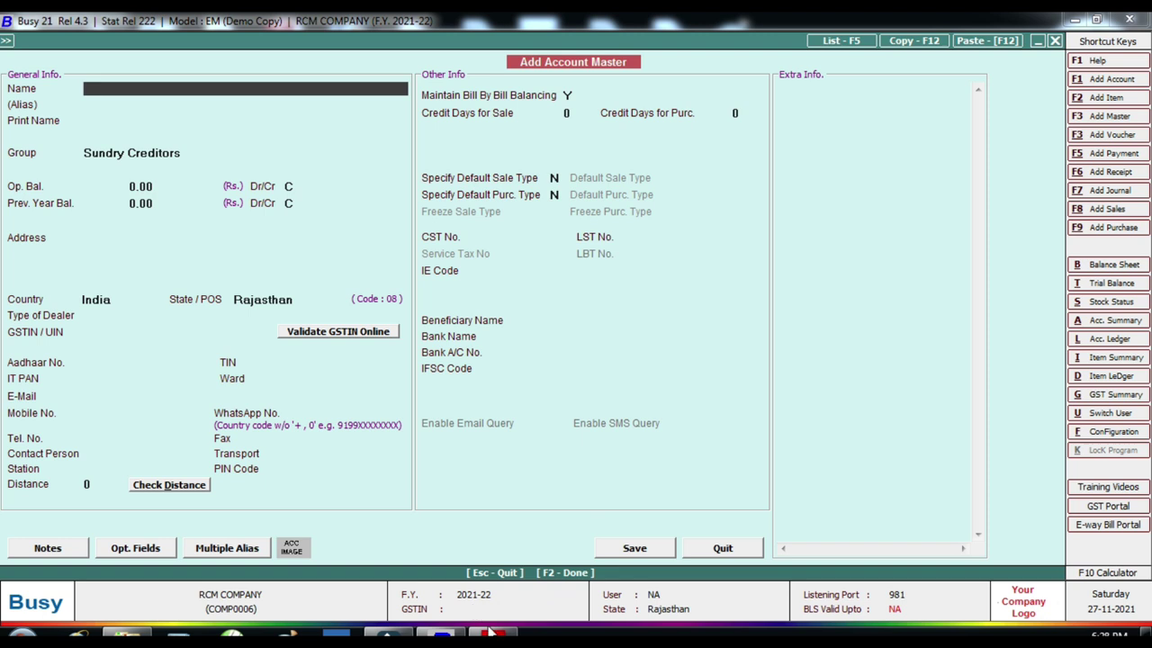
pyautogui.press('Escape')
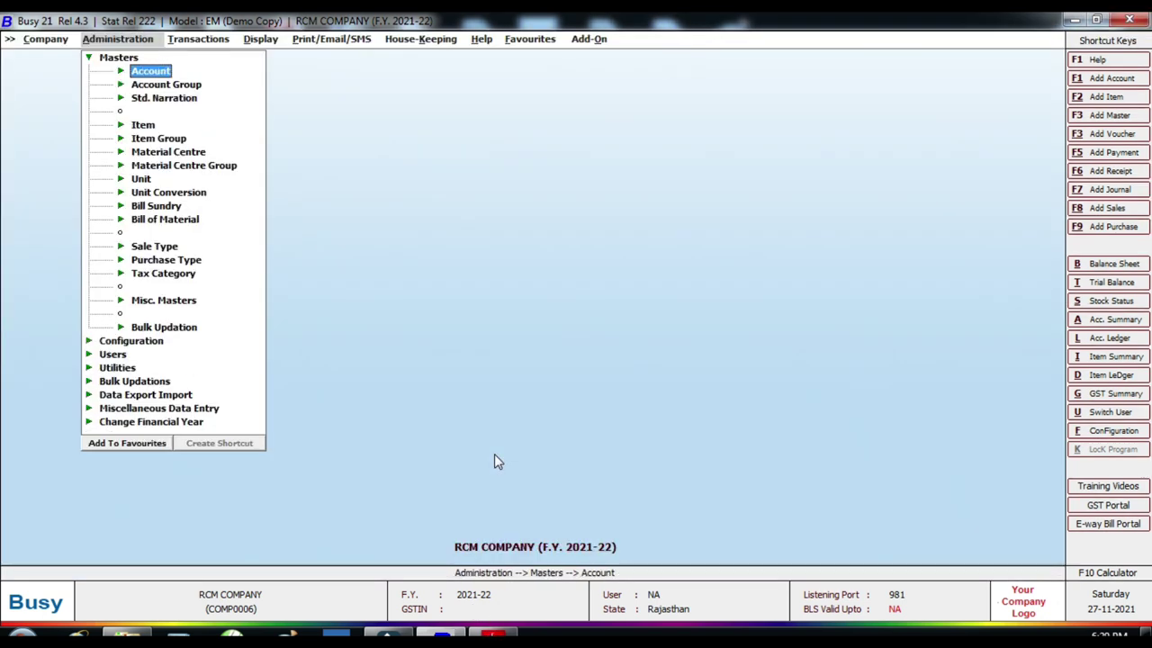
# Start a new journal voucher in the Main series dated 30-11-2021 with GST nature RCM Expense
pyautogui.press('Right')
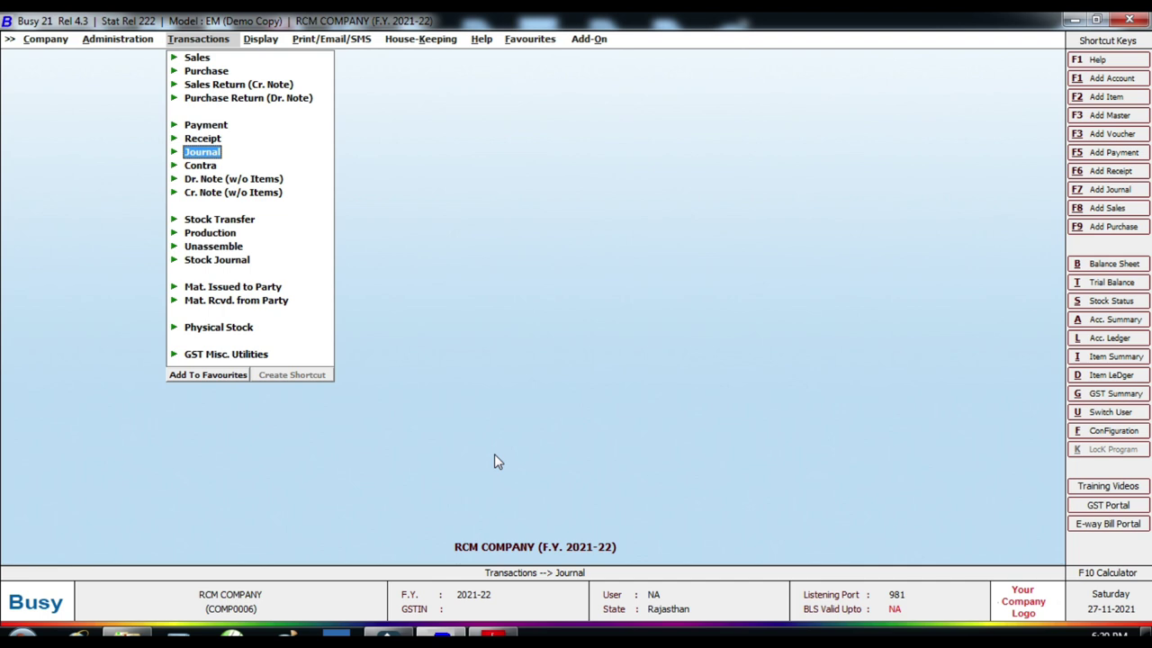
pyautogui.press('Return')
pyautogui.press('Return')
pyautogui.press('Return')
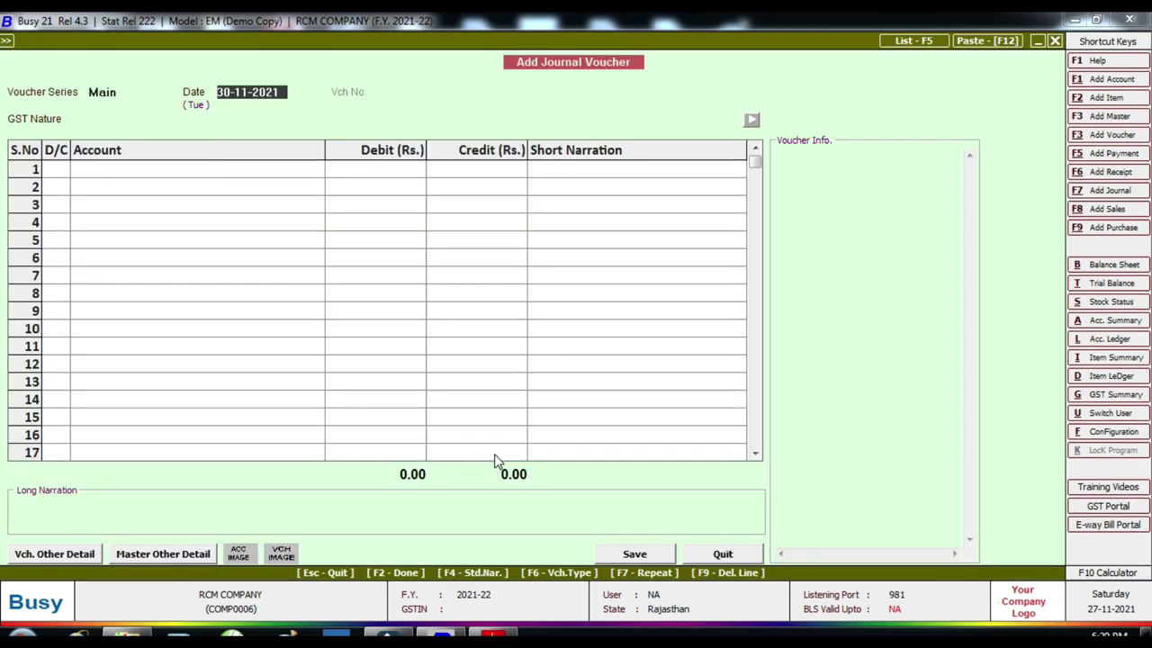
pyautogui.press('Return')
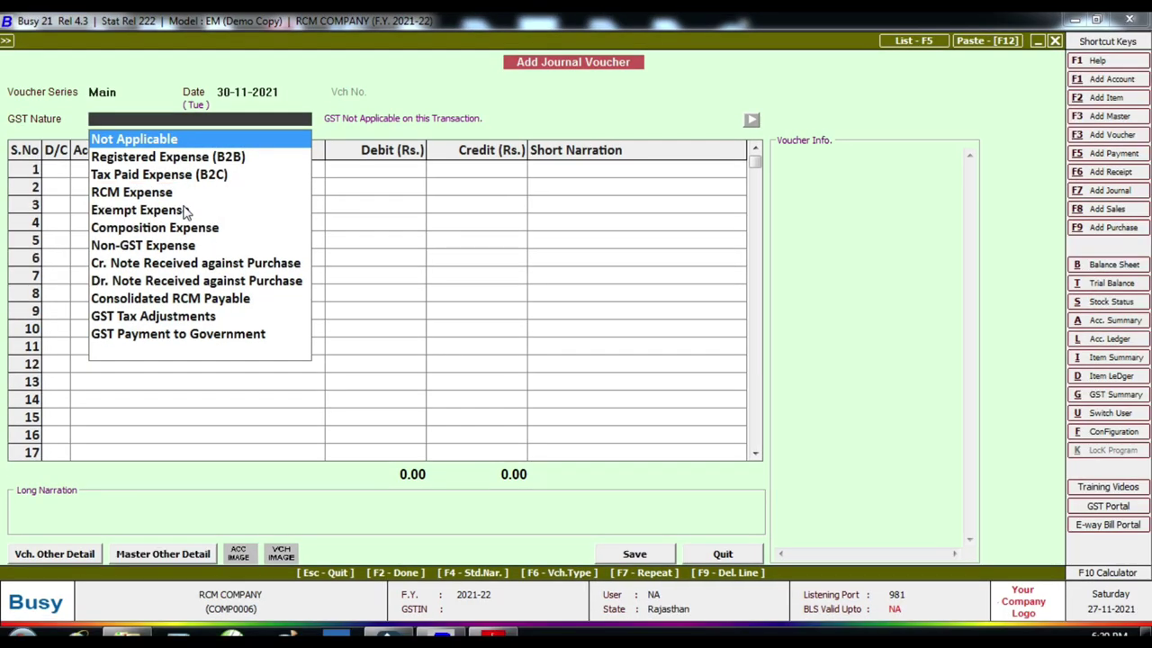
pyautogui.press('Down')
pyautogui.press('Down')
pyautogui.press('Down')
pyautogui.press('Return')
pyautogui.press('Return')
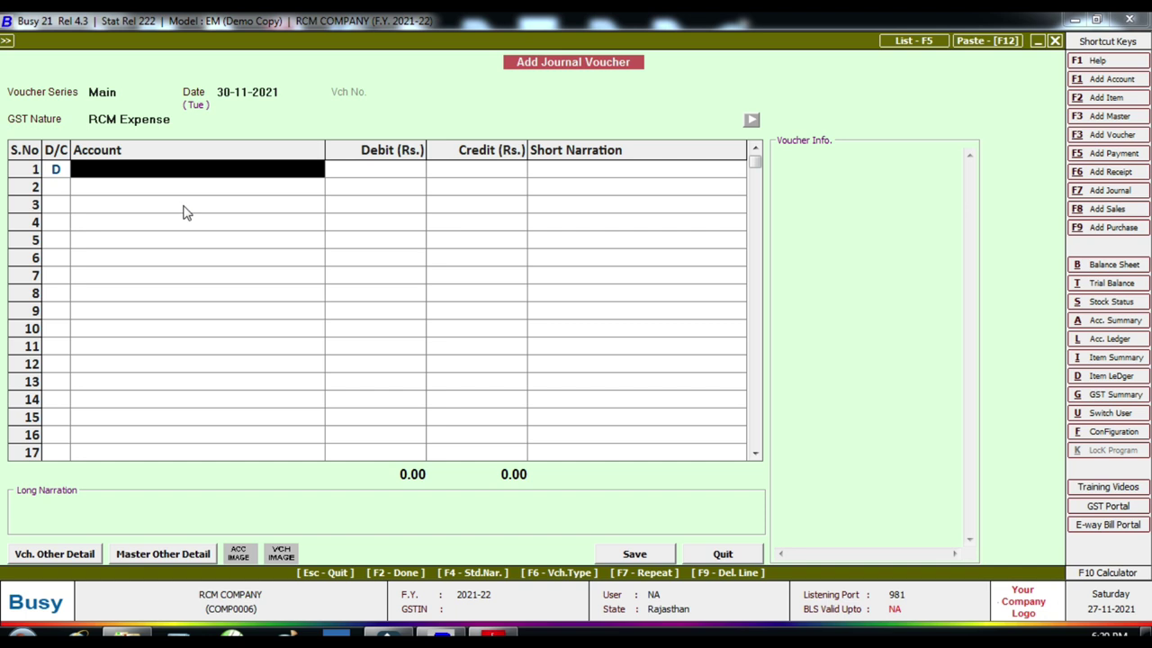
# Debit FREIGHT EXPENSES (RCM) with 50,000 and enter 1/2021-22 as the line's short narration
pyautogui.write('fr')
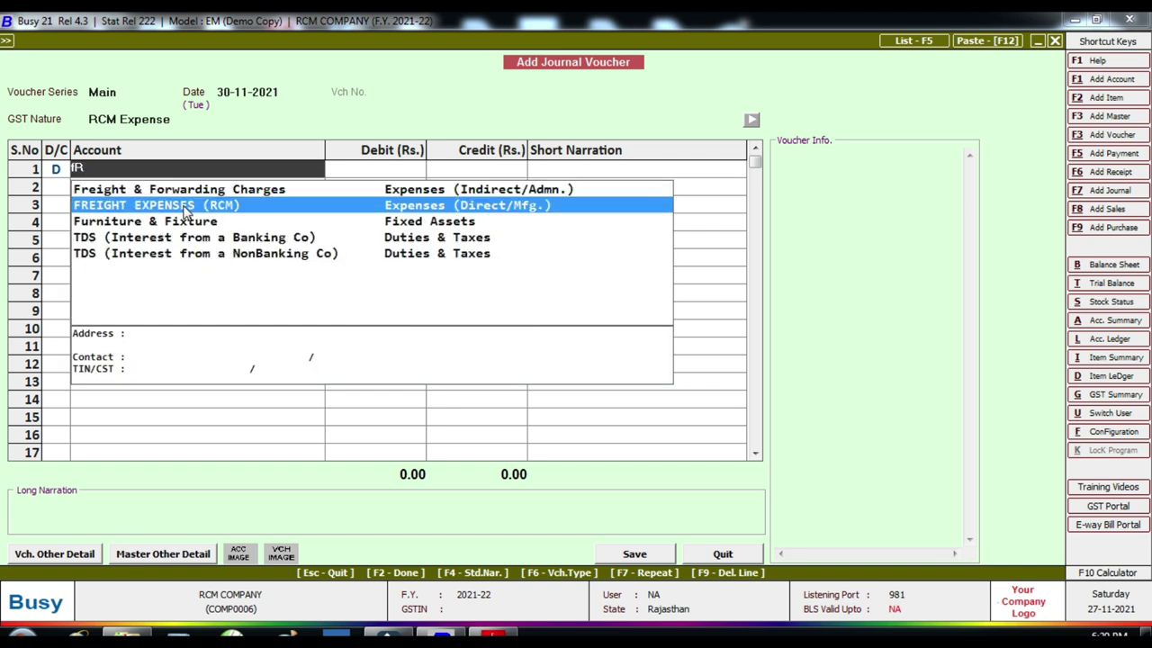
pyautogui.click(185, 210)
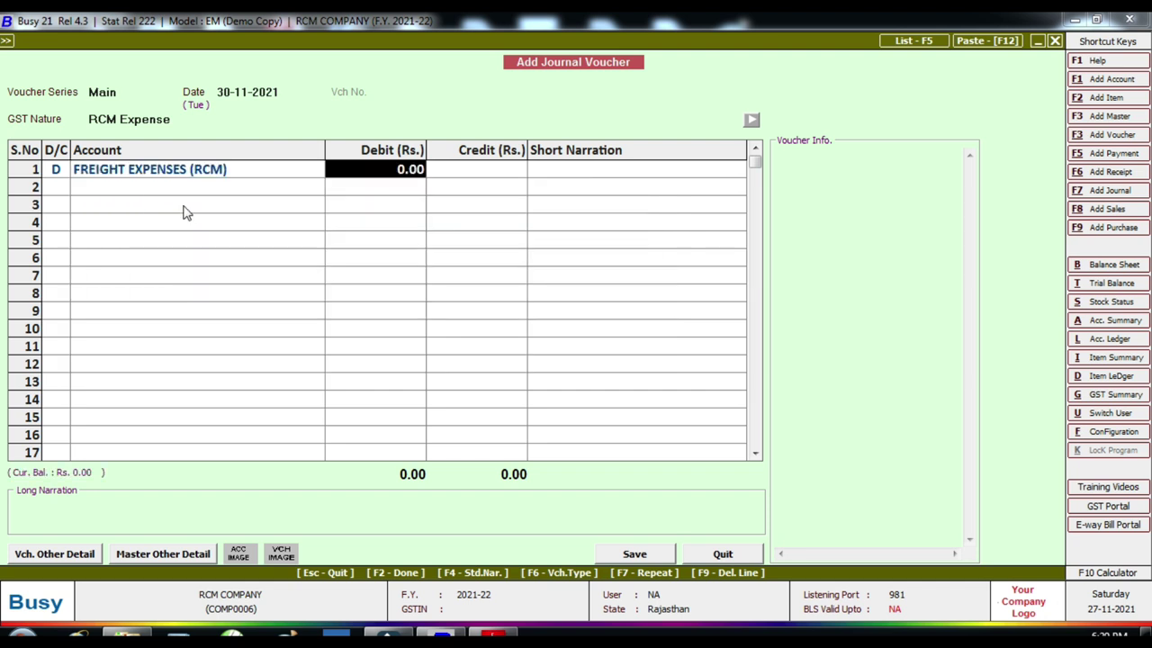
pyautogui.write('50000')
pyautogui.press('Return')
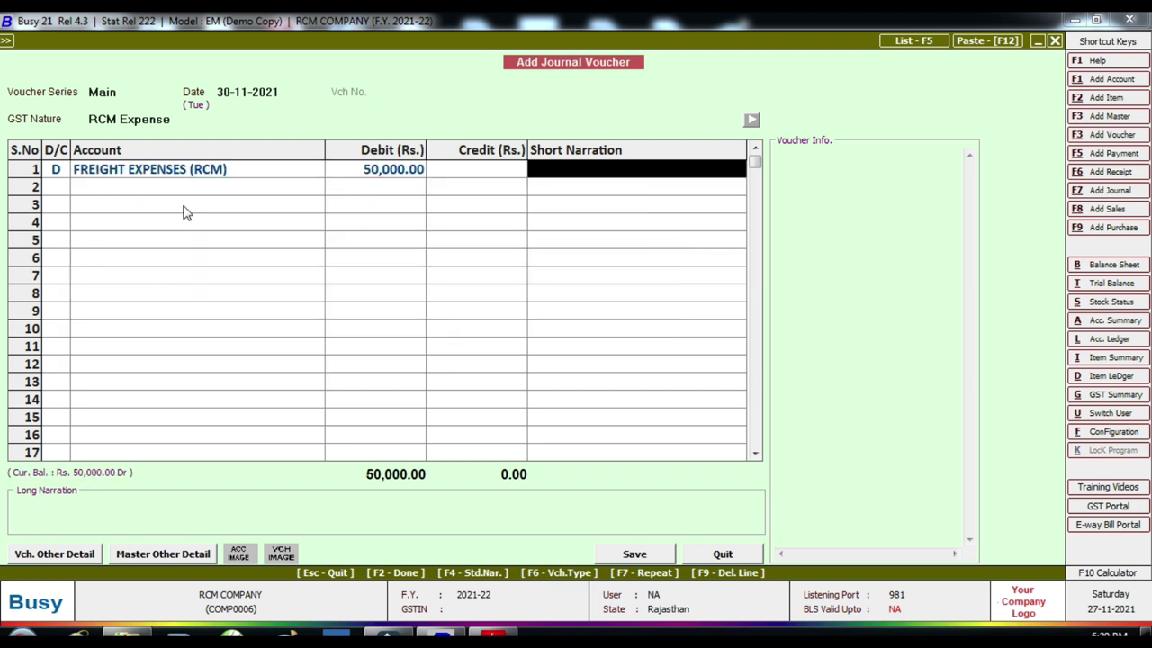
pyautogui.write('1/')
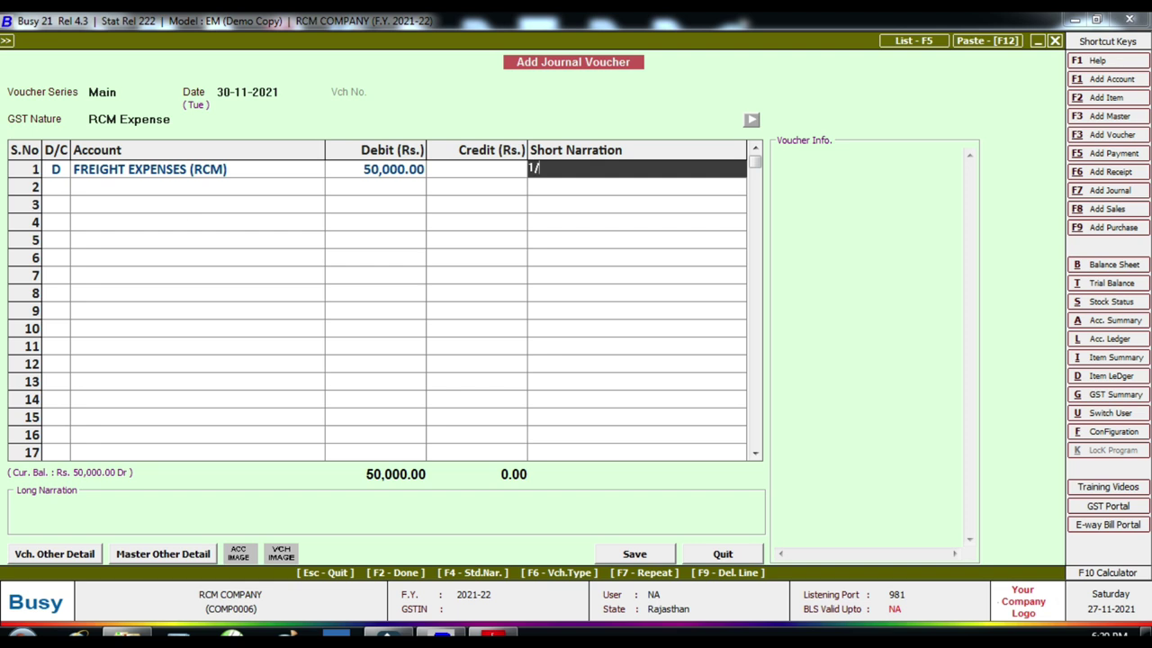
pyautogui.write('2021-22')
pyautogui.press('Return')
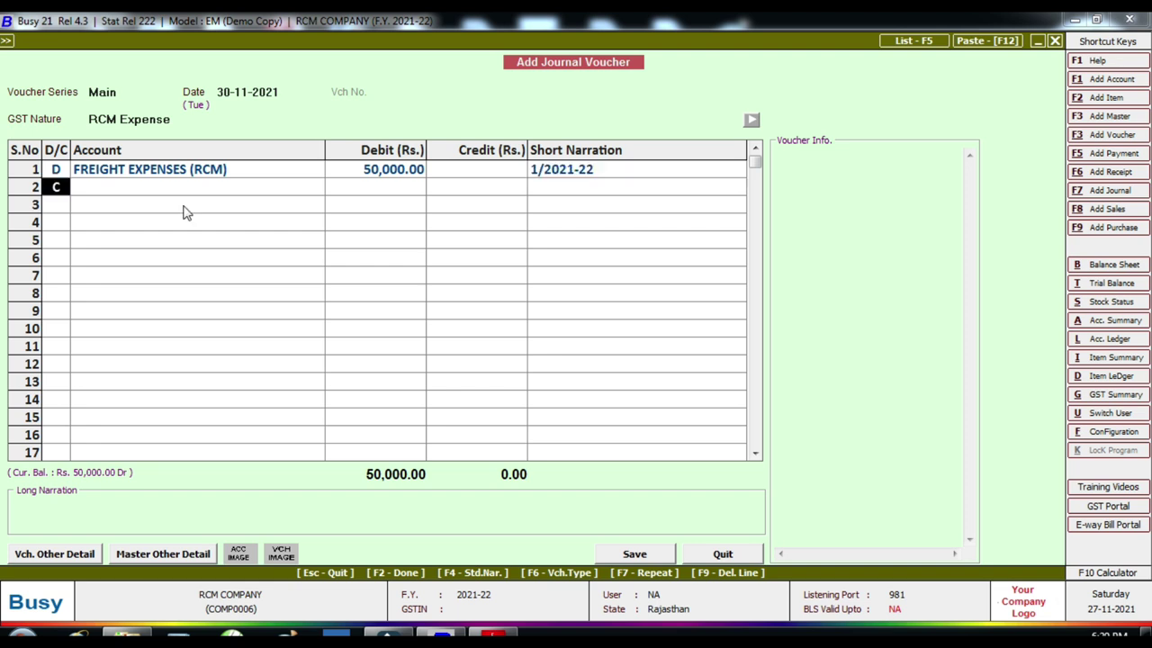
# Check the invoice details and the transport service amount on the memo in Adobe Reader, and return to Busy
pyautogui.hotkey('alt', 'Tab')
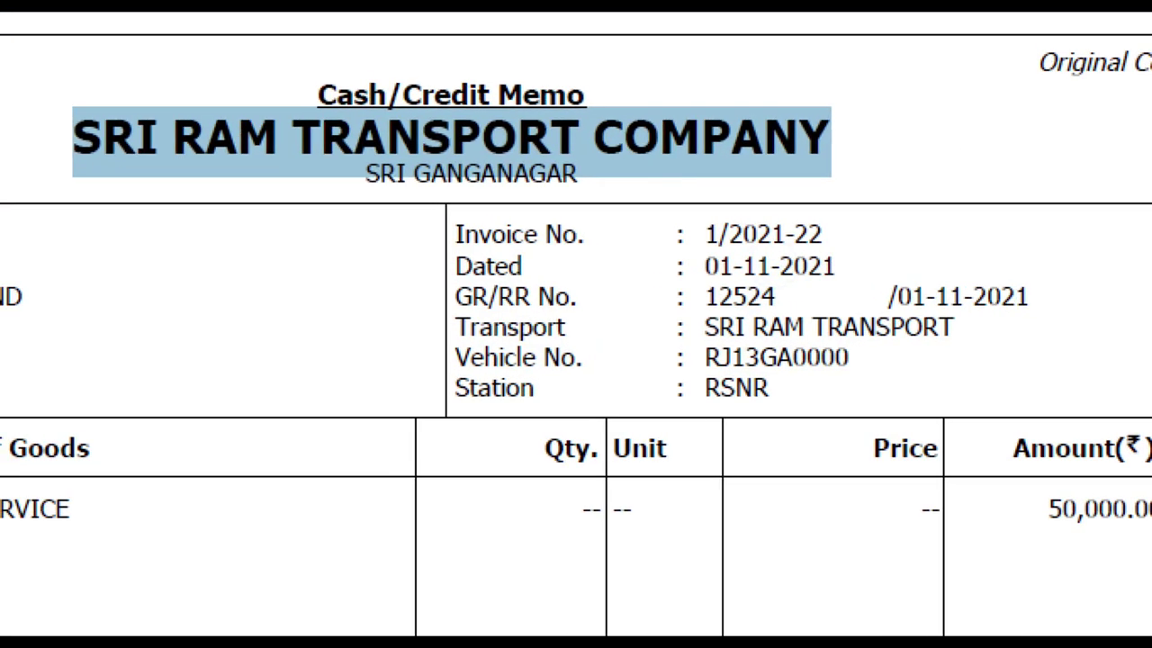
pyautogui.moveTo(628, 204)
pyautogui.mouseDown()
pyautogui.moveTo(637, 215)
pyautogui.moveTo(799, 243)
pyautogui.mouseUp()
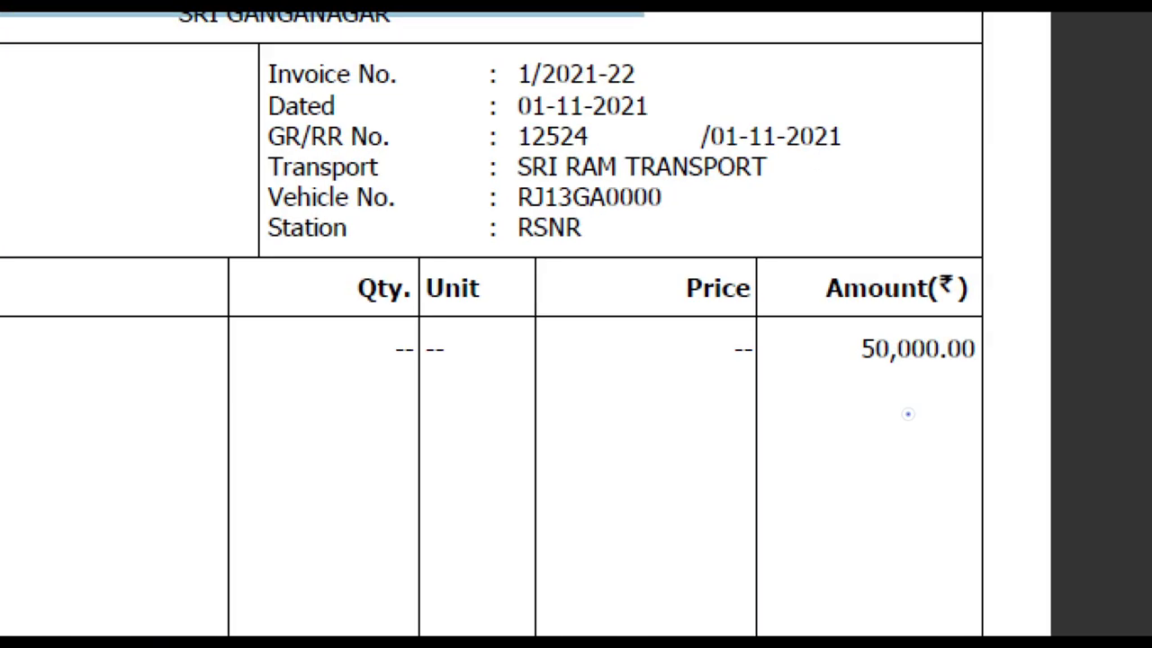
pyautogui.moveTo(823, 315); pyautogui.dragTo(1023, 390)
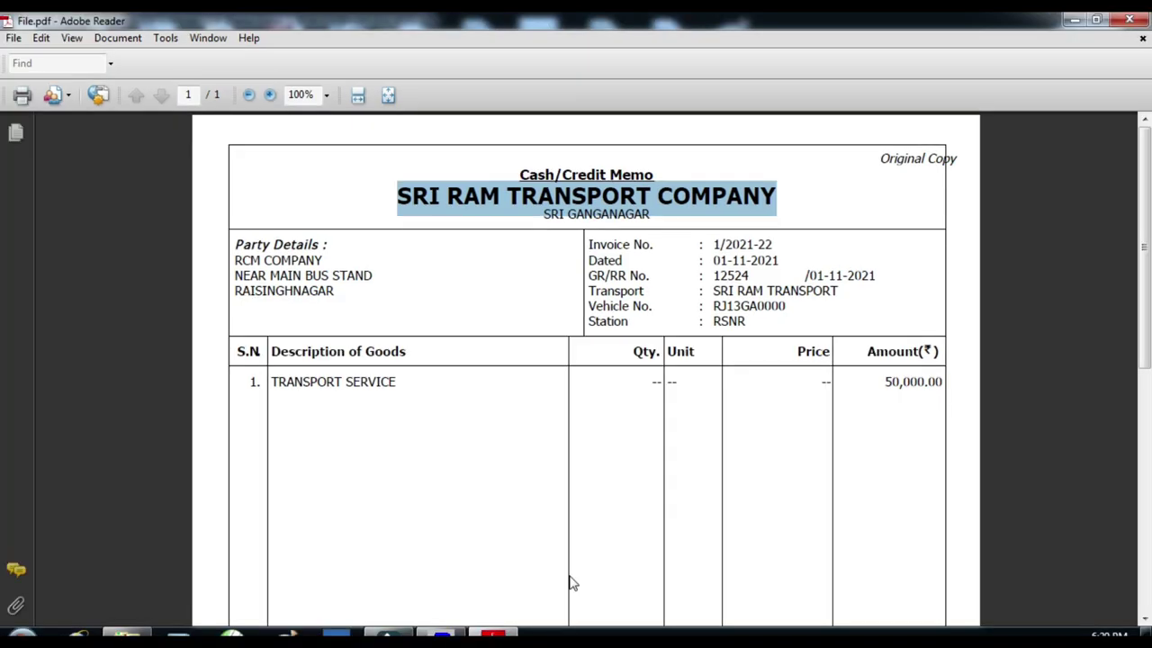
pyautogui.click(441, 635)
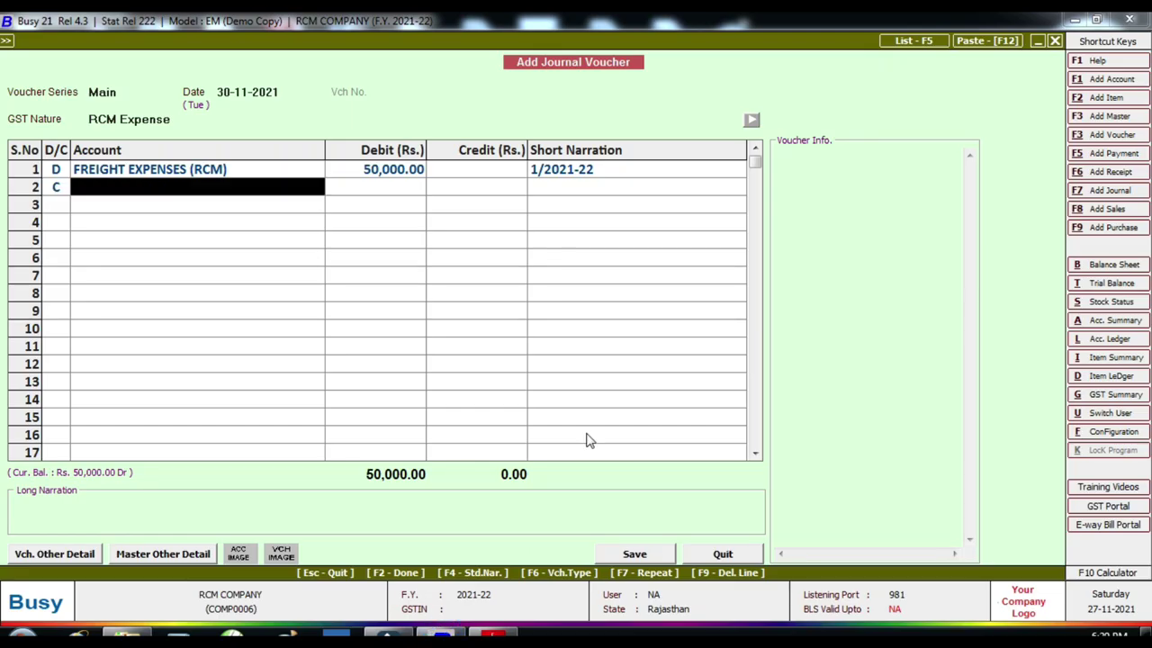
# Credit SRI RAM TRANSPORT COMPANY with 50,000, adjusting the full amount against new bill reference 1/2021-22
pyautogui.write('sRI')
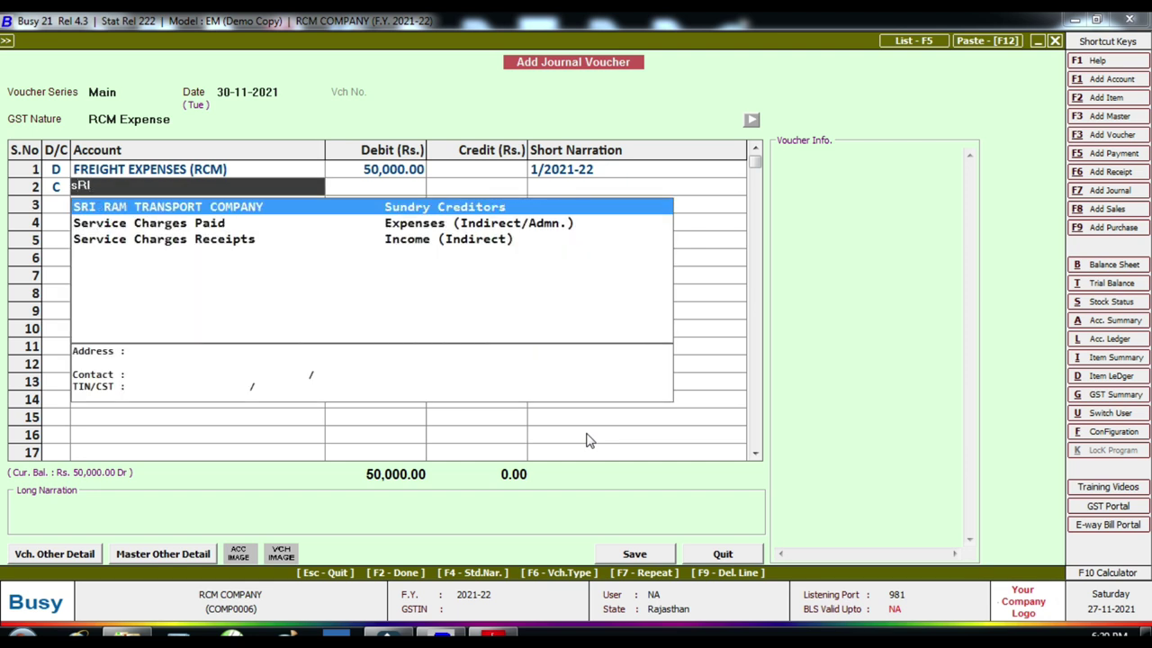
pyautogui.press('Return')
pyautogui.press('Return')
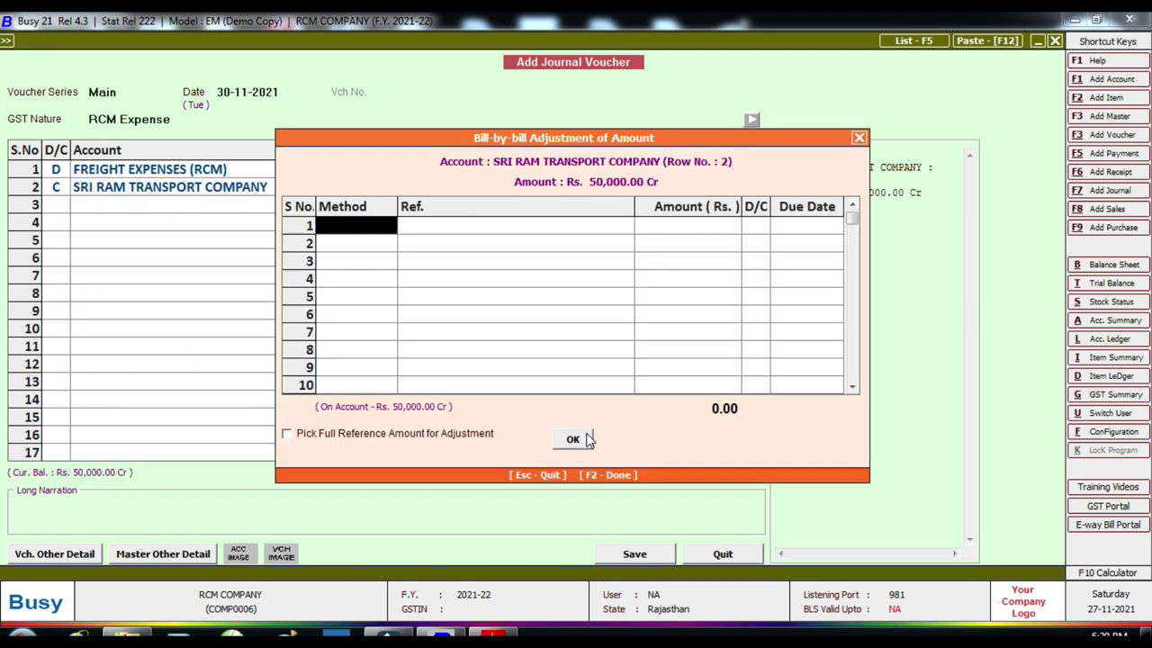
pyautogui.press('Return')
pyautogui.write('1/2021-22')
pyautogui.press('Return')
pyautogui.press('Return')
pyautogui.click(587, 441)
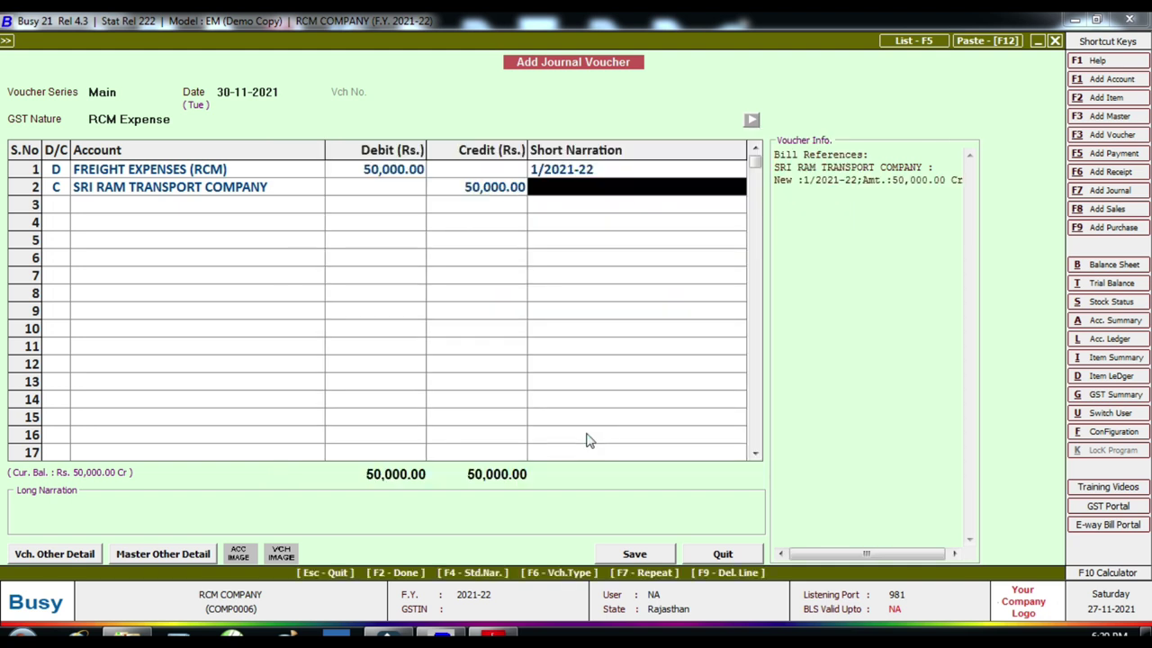
# Leave the credit line's short narration and the long narration blank, and save the journal voucher
pyautogui.press('Return')
pyautogui.press('Return')
pyautogui.press('Return')
pyautogui.press('Return')
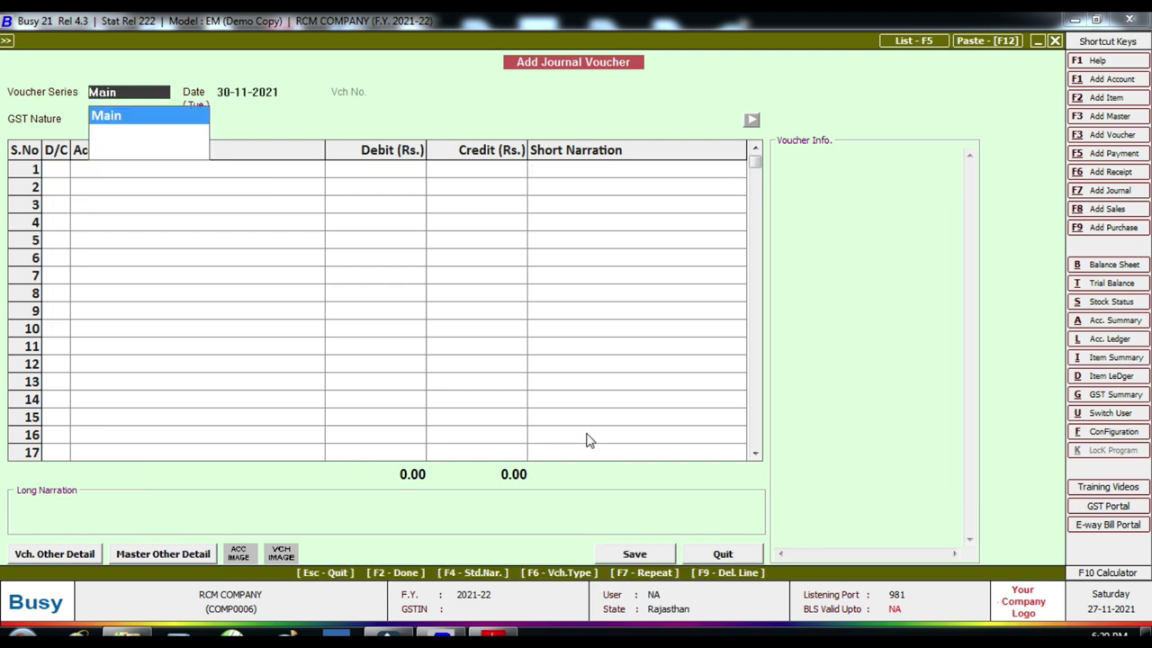
# Review the transport memo in Adobe Reader again, return to Busy and close the new unsaved journal voucher
pyautogui.hotkey('alt', 'Tab')
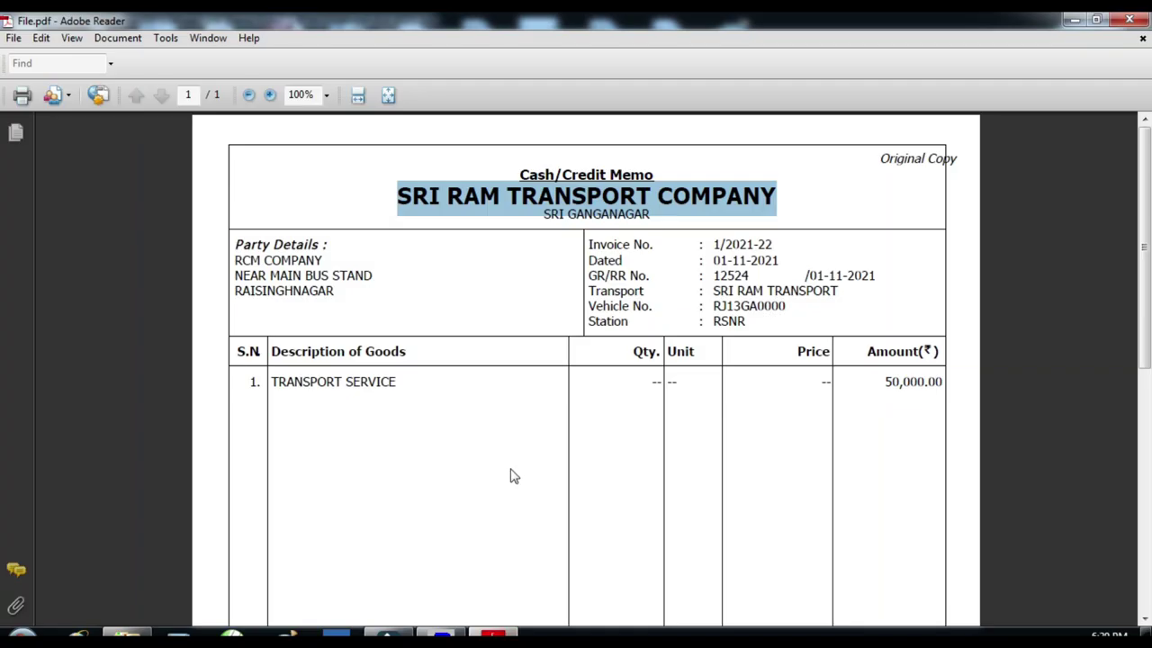
pyautogui.moveTo(441, 637)
pyautogui.click(447, 500)
pyautogui.click(417, 356)
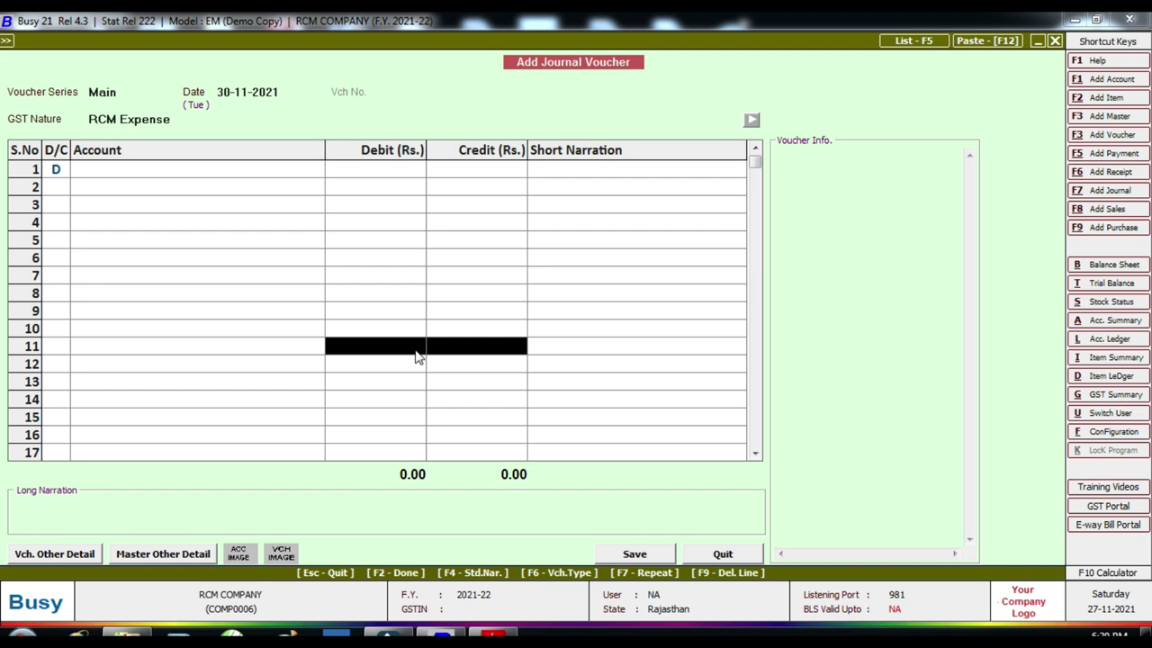
pyautogui.press('Escape')
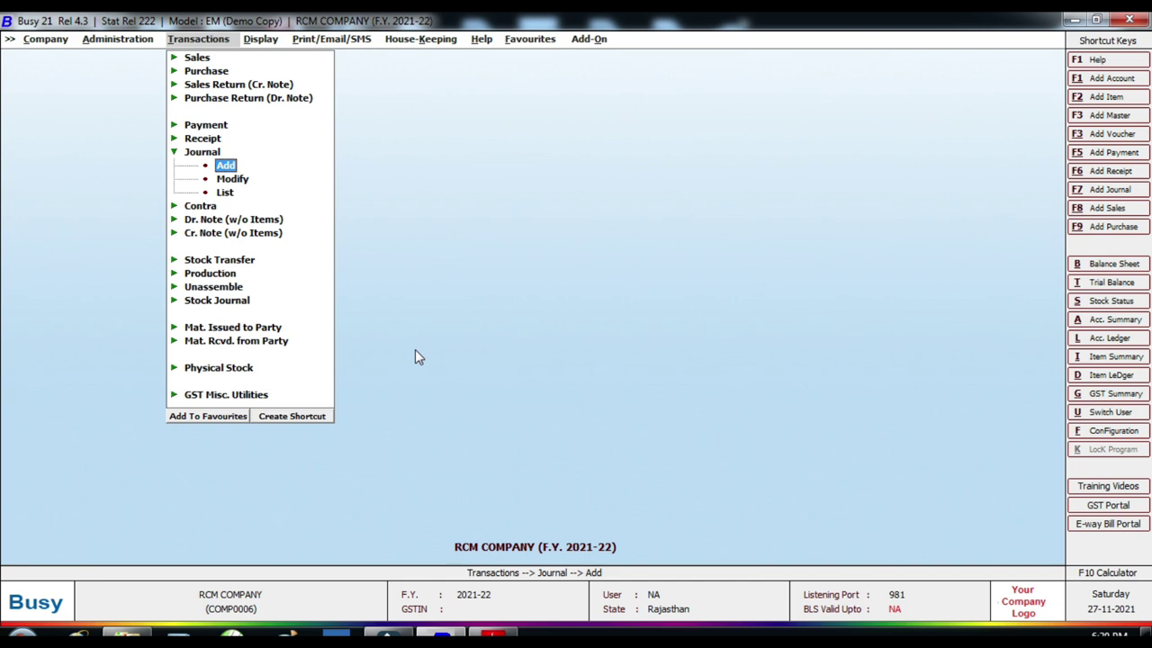
# Generate the GSTR-3B return report for 01-04-2021 to 30-11-2021 with the default options
pyautogui.press('Right')
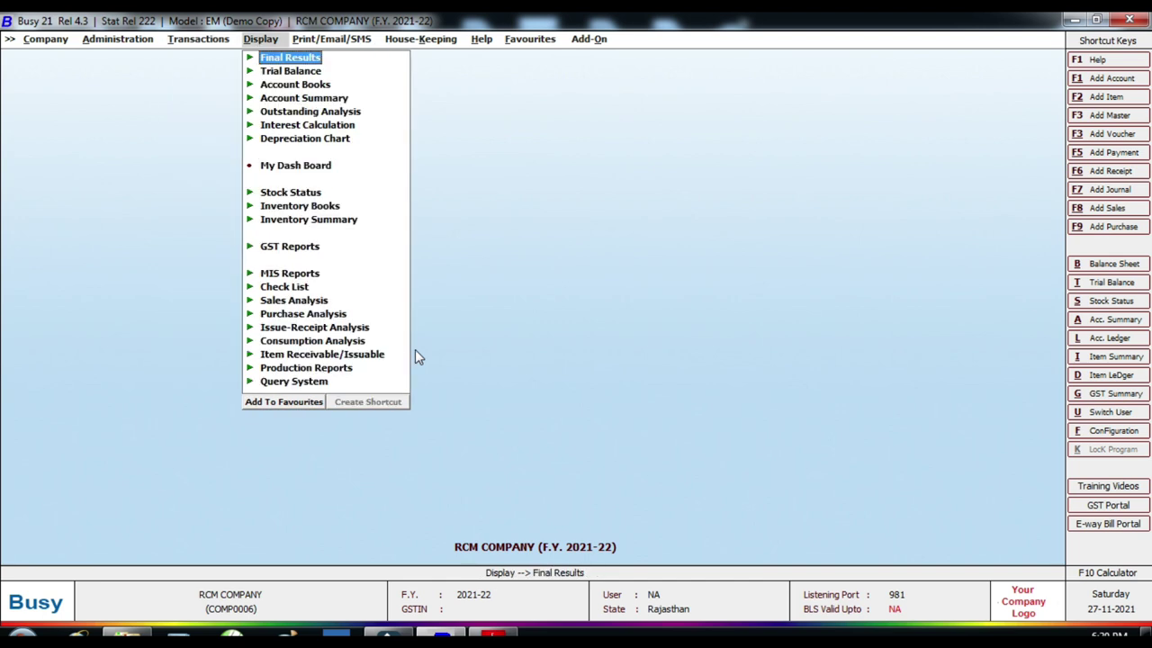
pyautogui.press('Down')
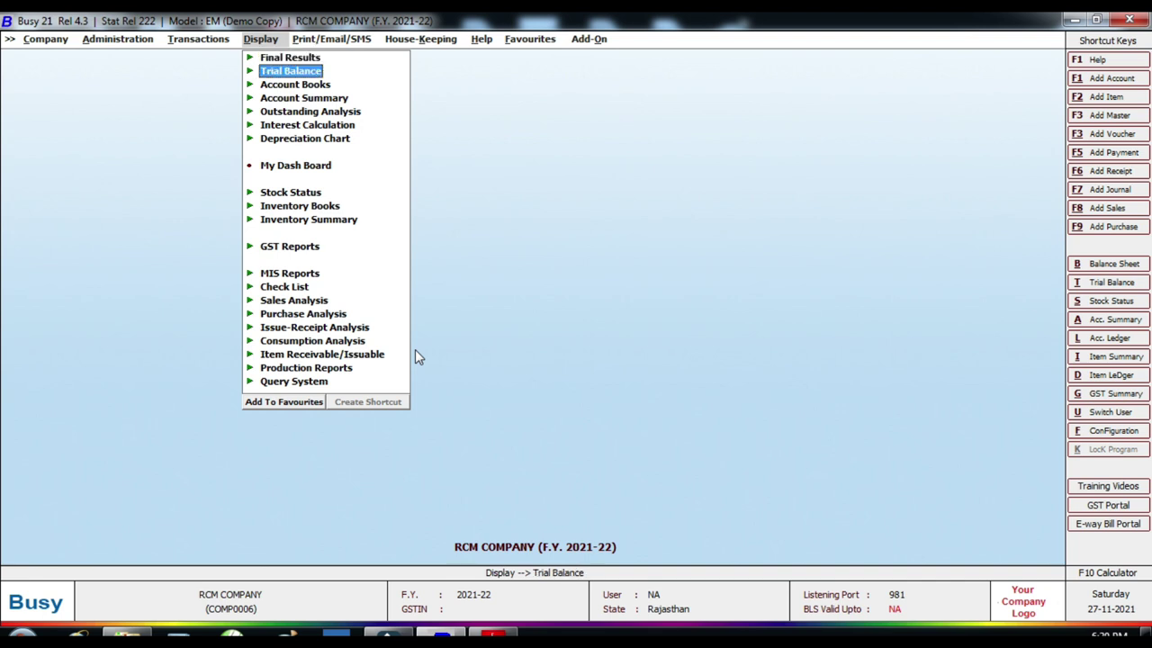
pyautogui.press('Down')
pyautogui.press('Down')
pyautogui.press('Down')
pyautogui.press('Down')
pyautogui.press('Down')
pyautogui.press('Down')
pyautogui.press('Down')
pyautogui.press('Down')
pyautogui.press('Down')
pyautogui.press('Down')
pyautogui.press('Down')
pyautogui.press('Up')
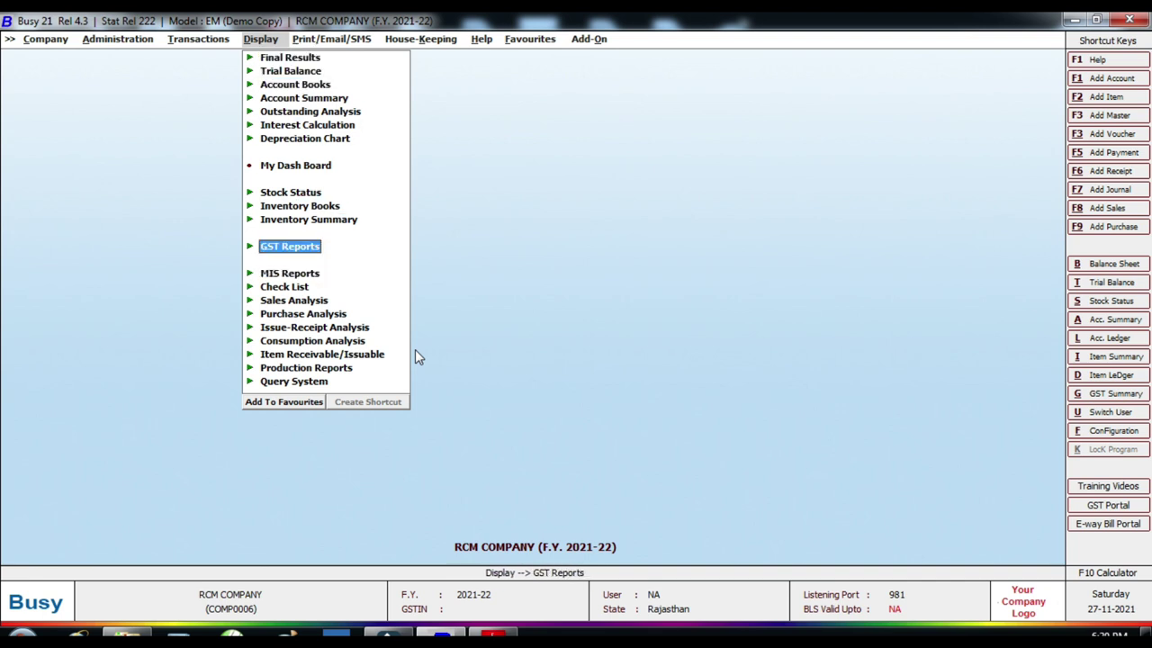
pyautogui.press('Right')
pyautogui.press('Down')
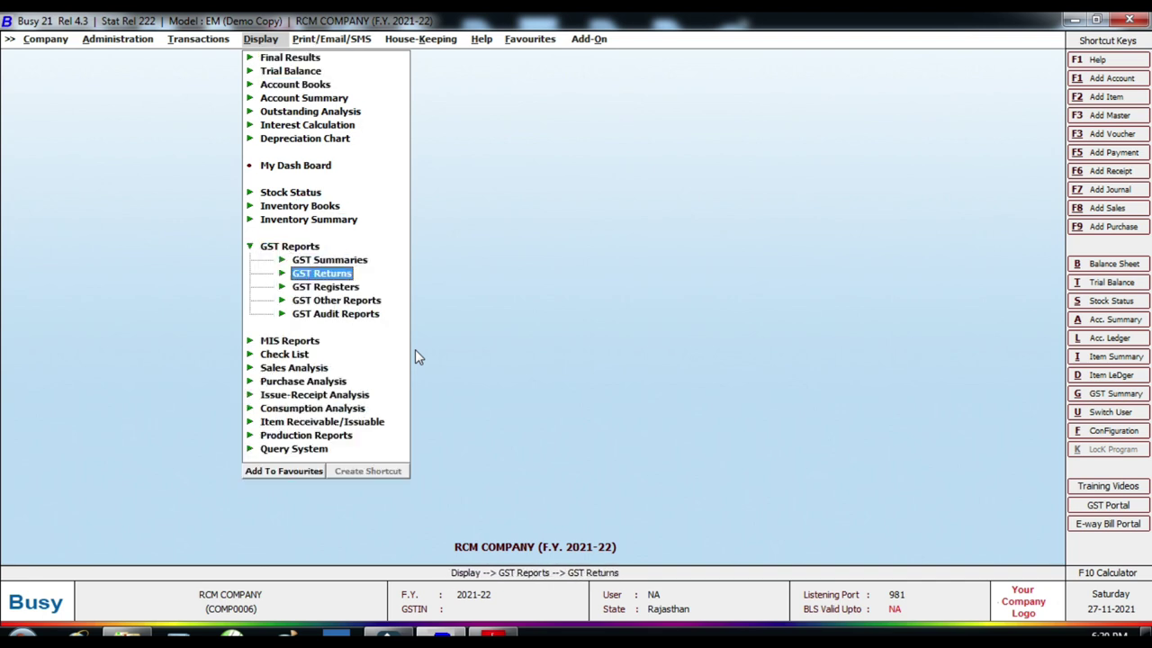
pyautogui.press('Right')
pyautogui.press('Down')
pyautogui.press('Down')
pyautogui.press('Down')
pyautogui.press('Down')
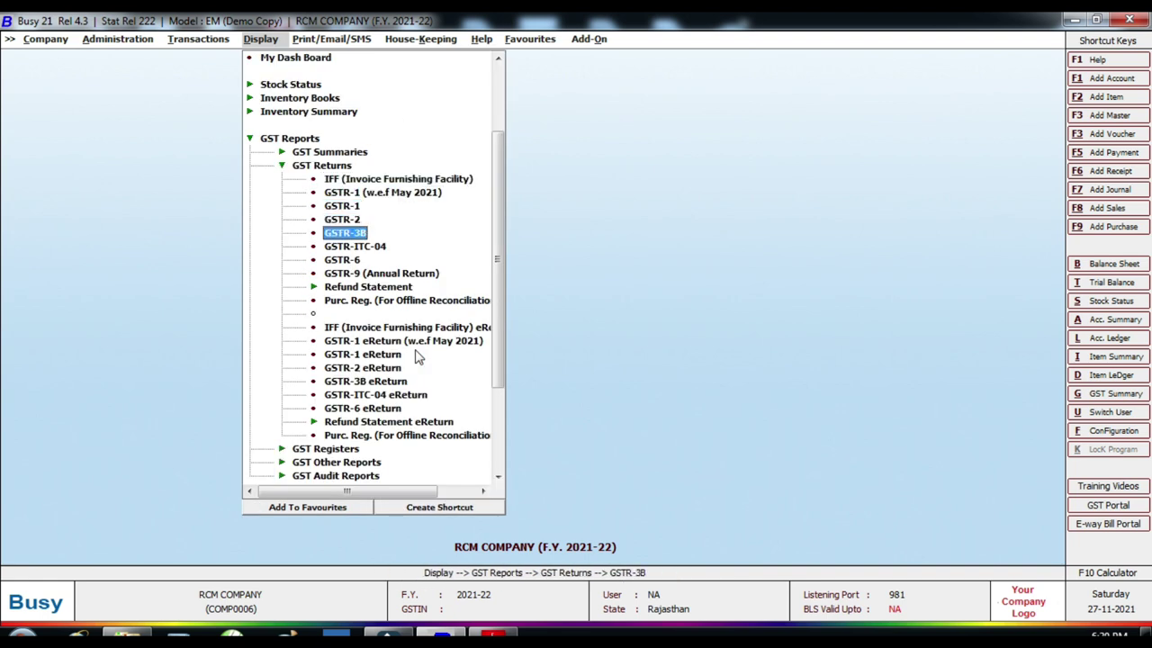
pyautogui.press('Return')
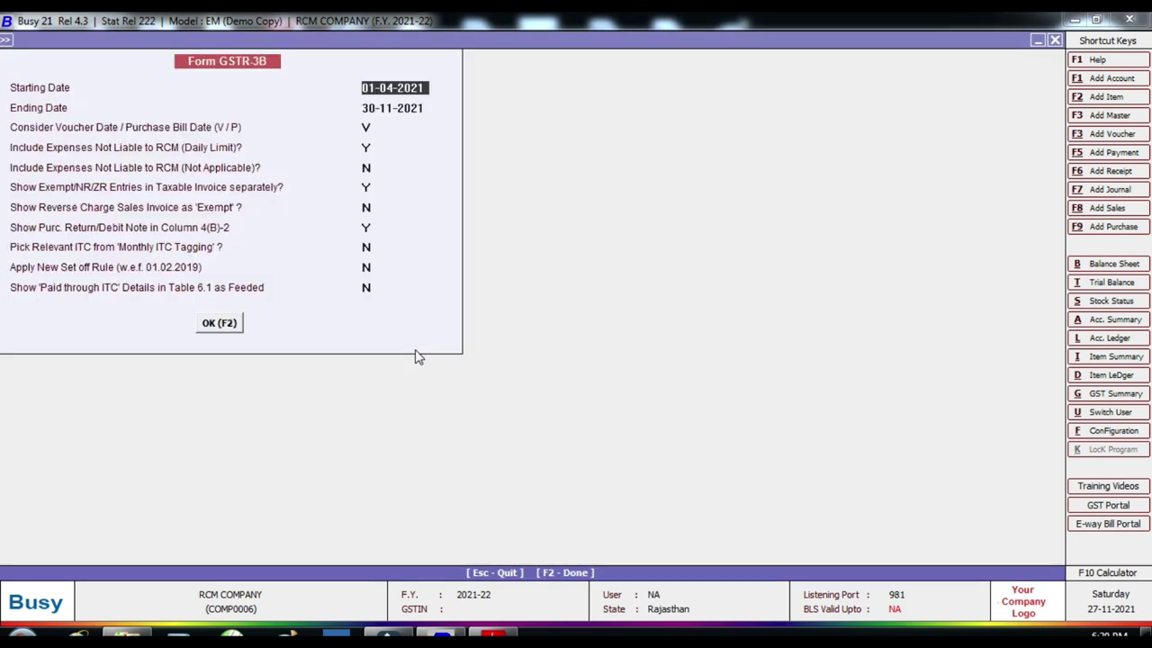
pyautogui.press('F2')
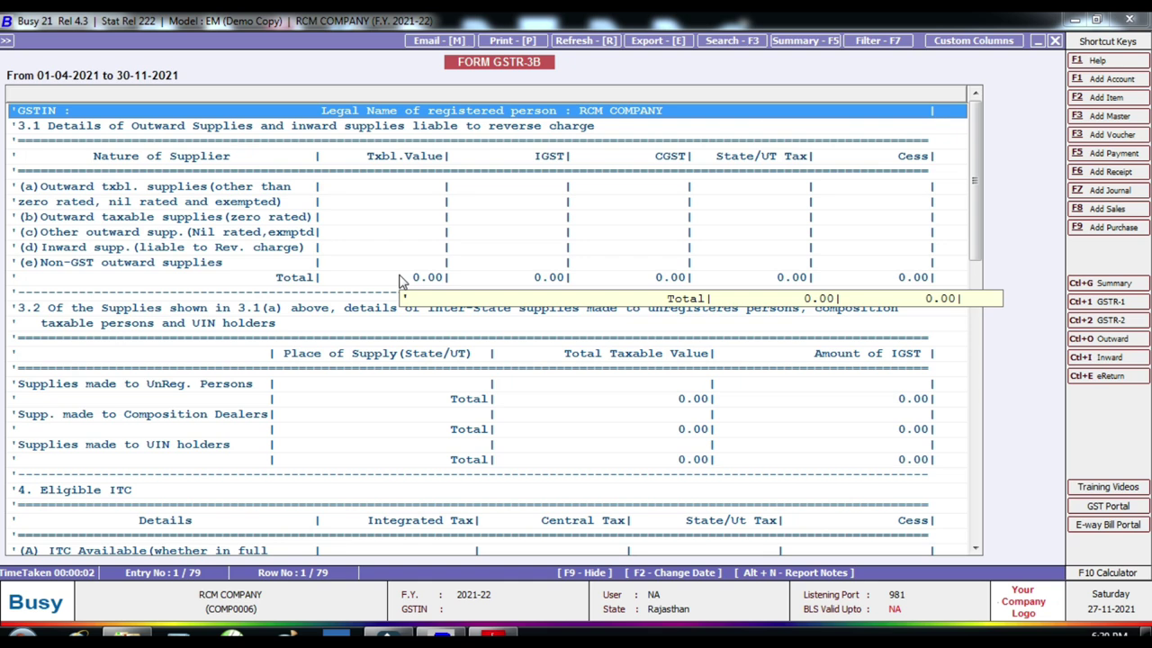
# Examine section 3.1 of the GSTR-3B report, focusing on the taxable value of inward supplies liable to reverse charge
pyautogui.scroll(-15, 443, 333)
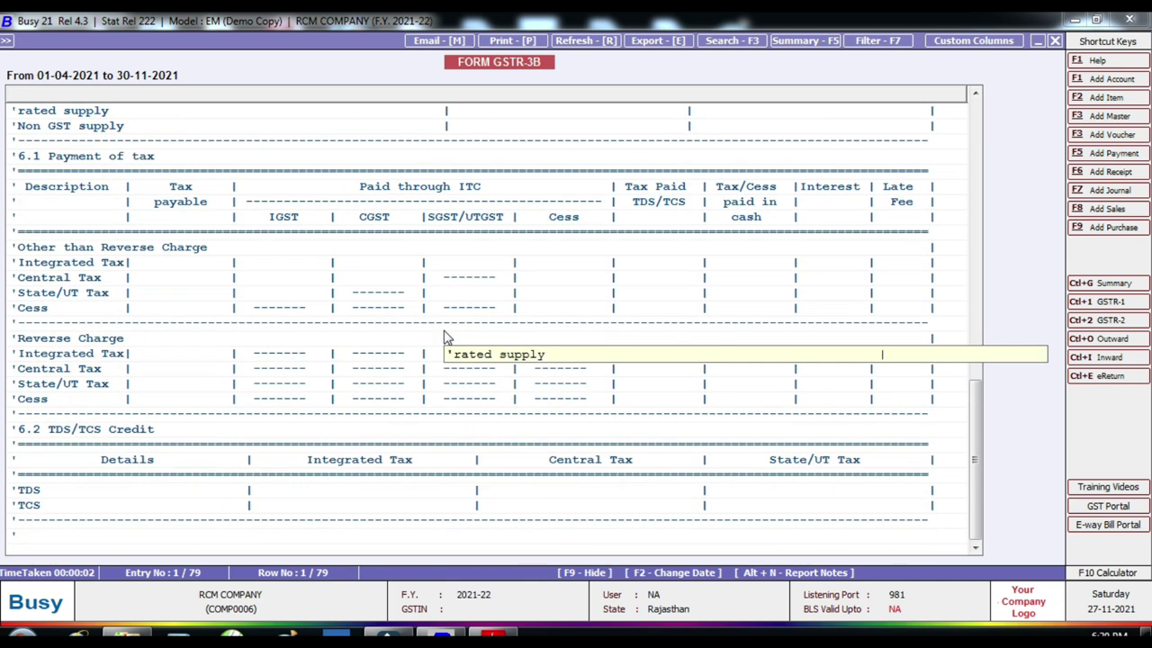
pyautogui.scroll(15, 442, 336)
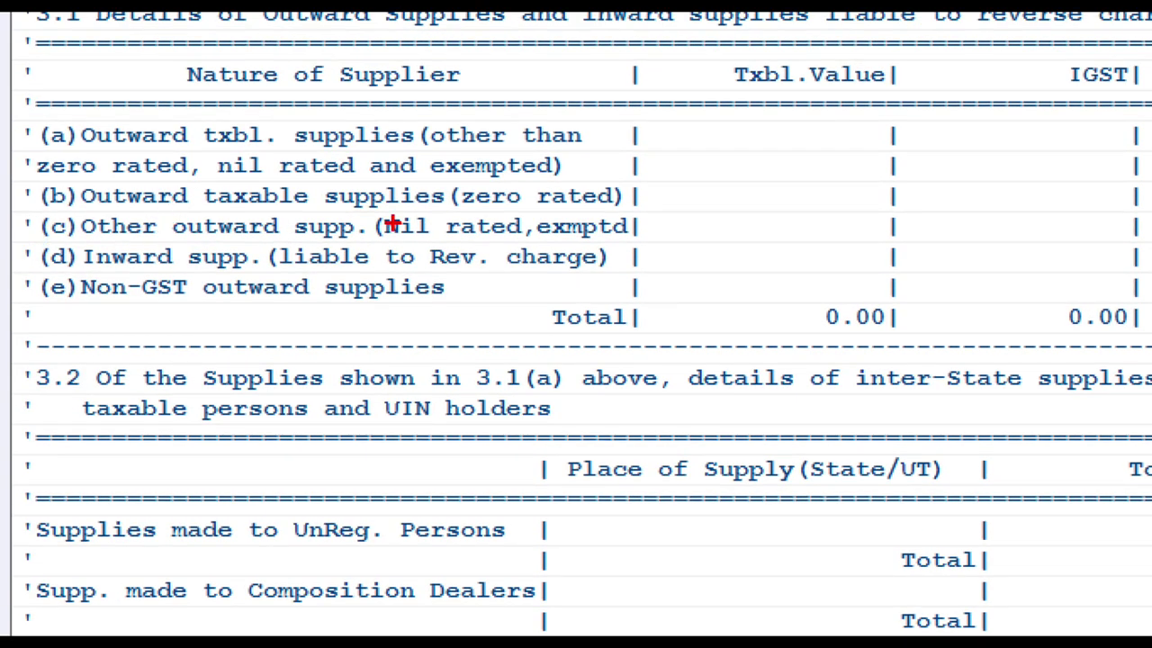
pyautogui.moveTo(33, 241); pyautogui.dragTo(889, 284)
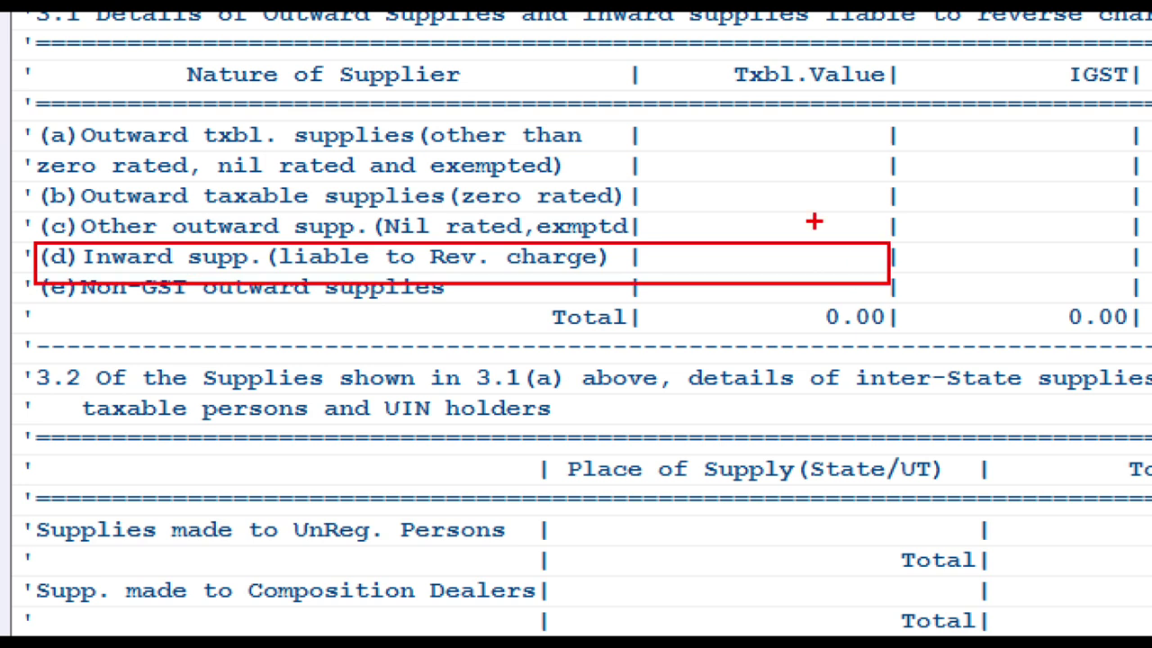
pyautogui.moveTo(653, 240); pyautogui.dragTo(889, 286)
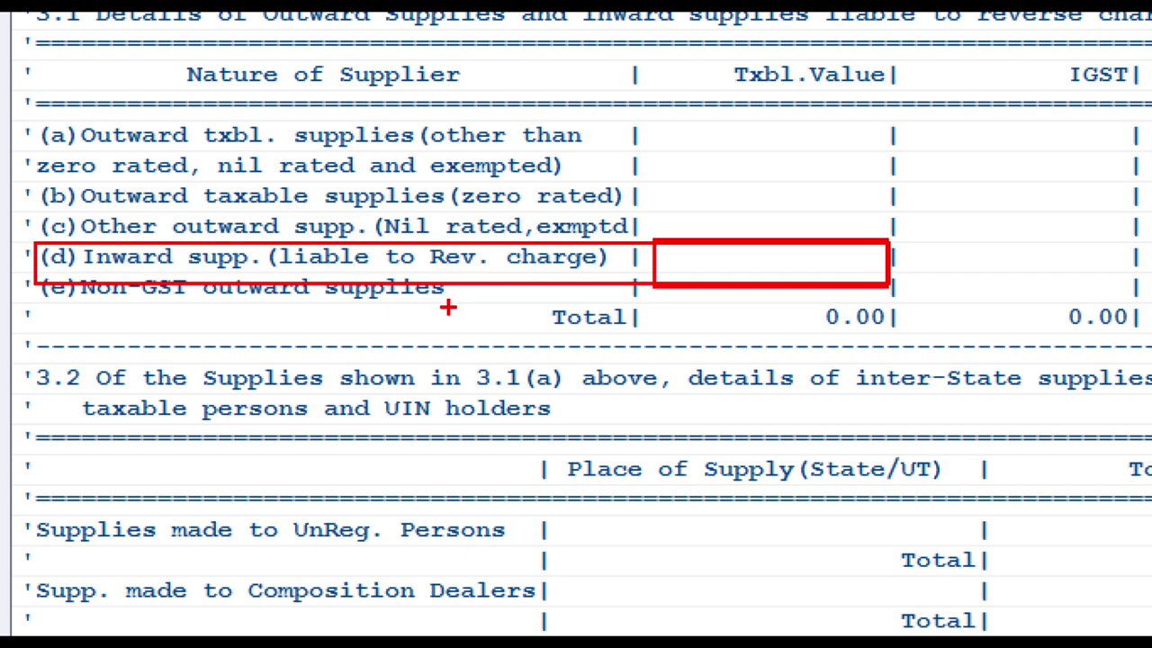
pyautogui.press('Escape')
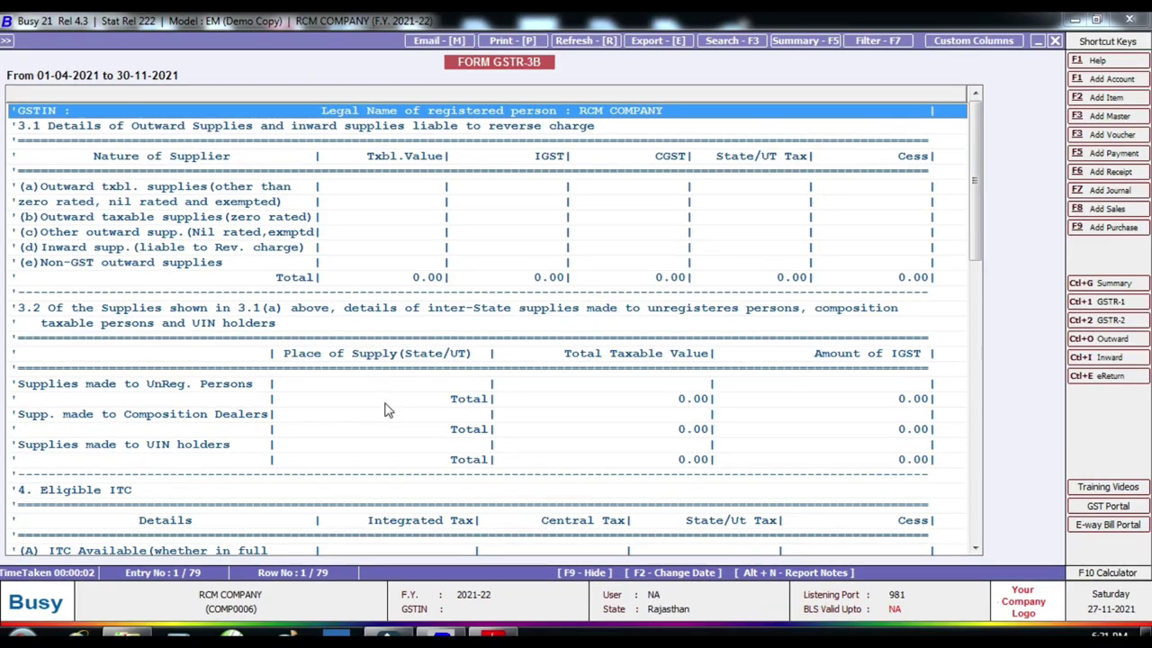
# Examine the Eligible ITC section and select the row for inward supplies liable to reverse charge
pyautogui.scroll(-6, 360, 405)
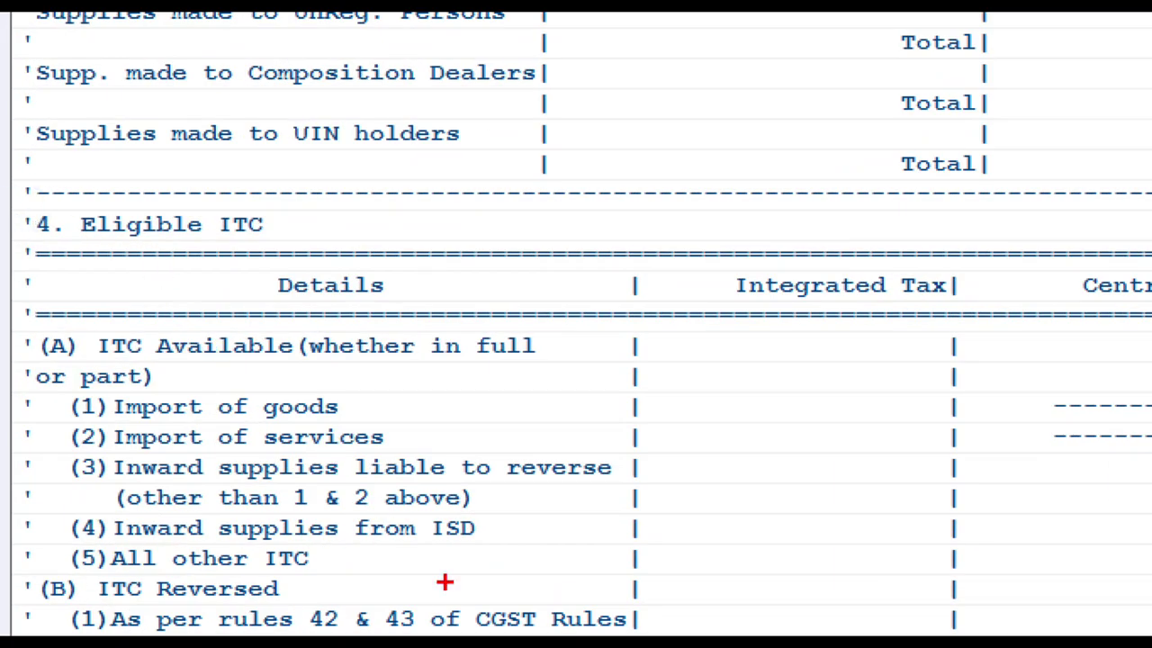
pyautogui.moveTo(59, 447)
pyautogui.mouseDown()
pyautogui.moveTo(184, 491)
pyautogui.moveTo(614, 507)
pyautogui.moveTo(684, 492)
pyautogui.moveTo(1148, 498)
pyautogui.mouseUp()
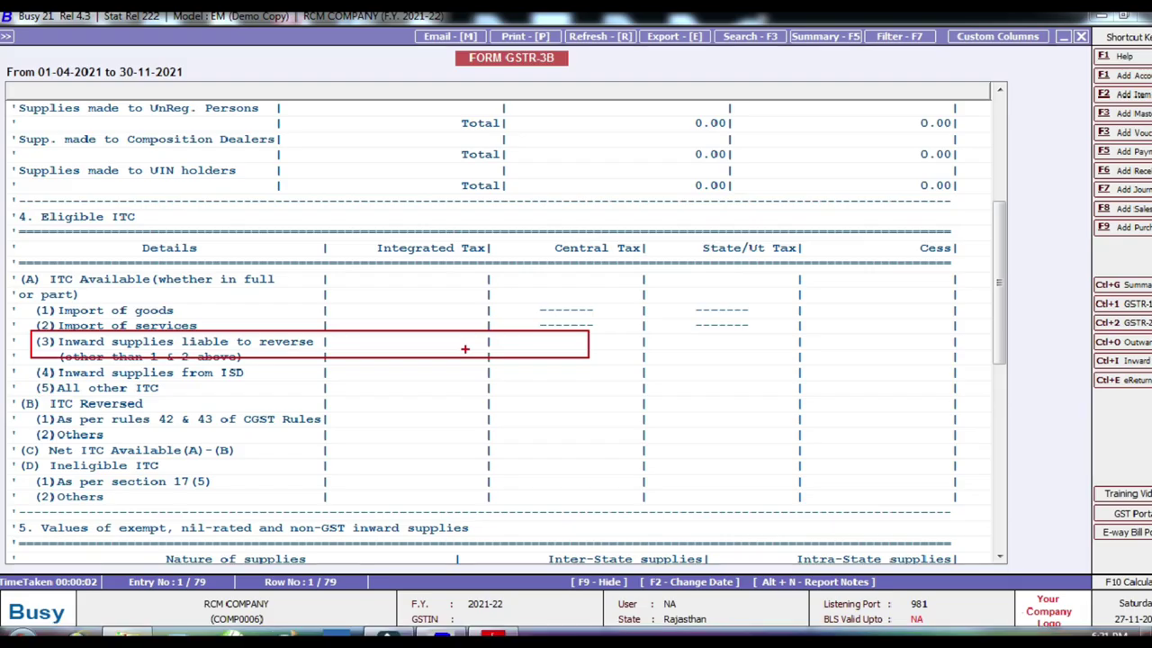
pyautogui.click(1072, 462)
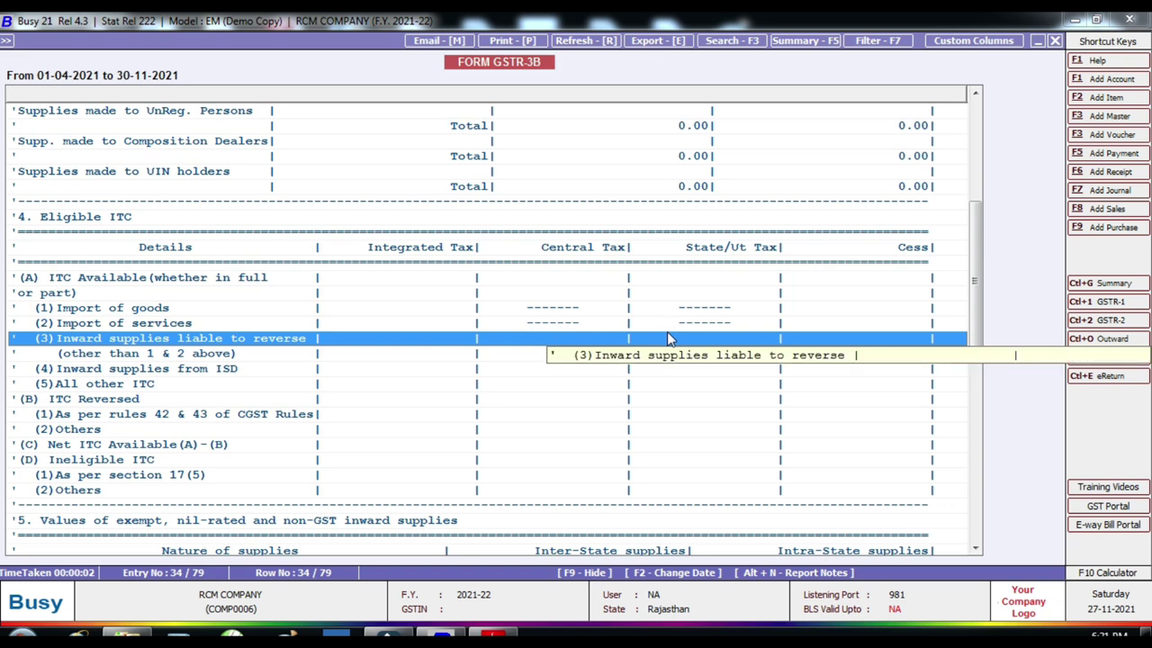
# Look through the rest of the GSTR-3B report and open the balance sheet for 01-04-2021 to 30-11-2021 with the default options
pyautogui.scroll(-9, 351, 463)
pyautogui.scroll(-3, 351, 464)
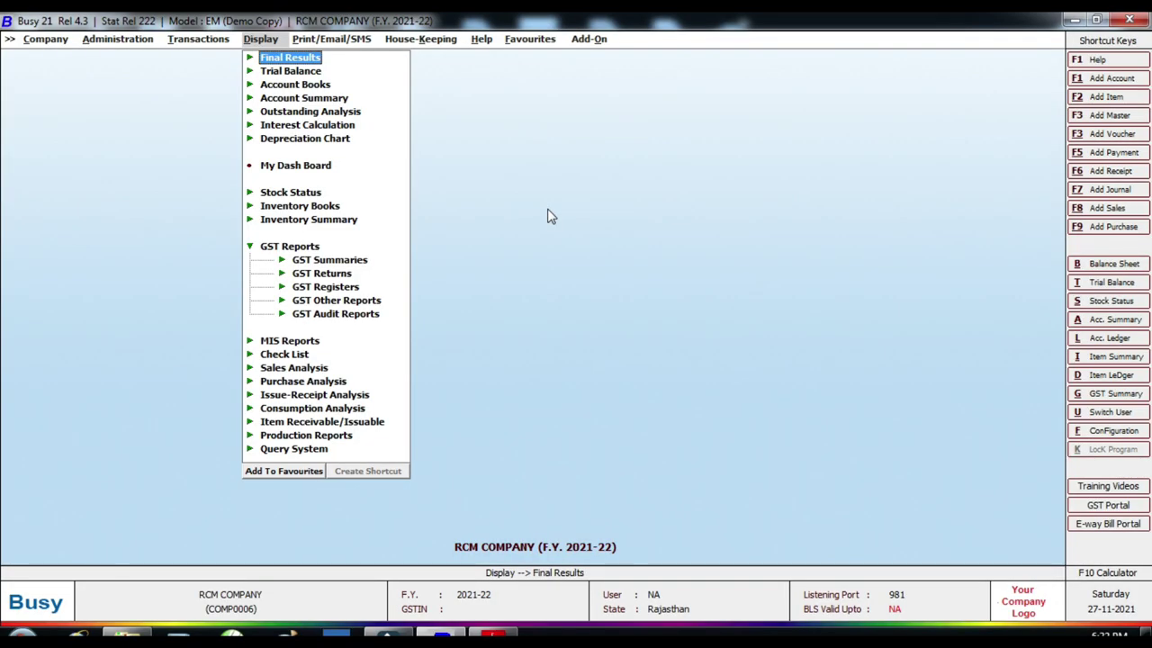
pyautogui.press('Return')
pyautogui.press('Return')
pyautogui.press('Return')
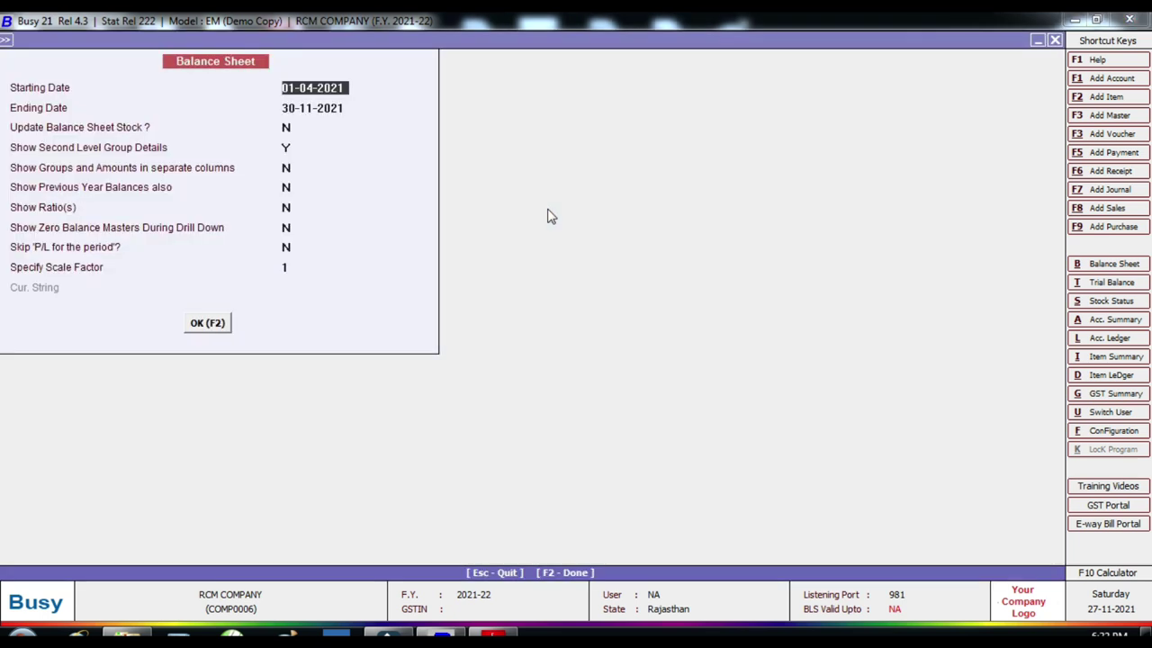
pyautogui.press('F2')
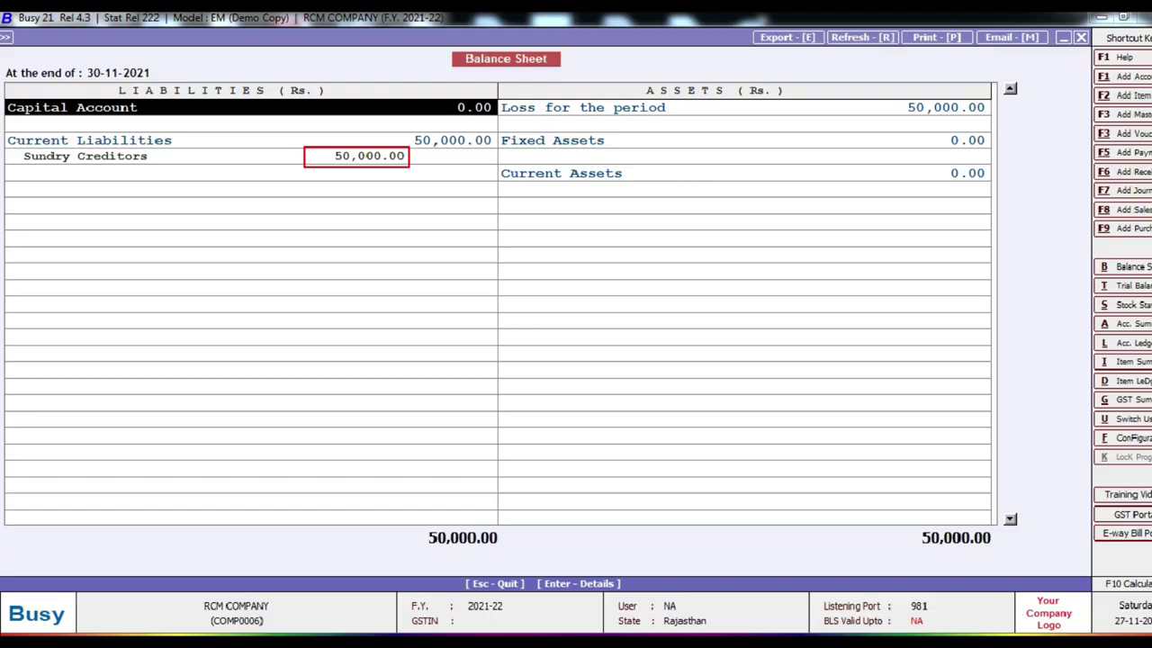
# Drill down from Sundry Creditors into Sri Ram Transport Company's monthly summary and November entry, and return to the balance sheet
pyautogui.press('Down')
pyautogui.press('Down')
pyautogui.press('Down')
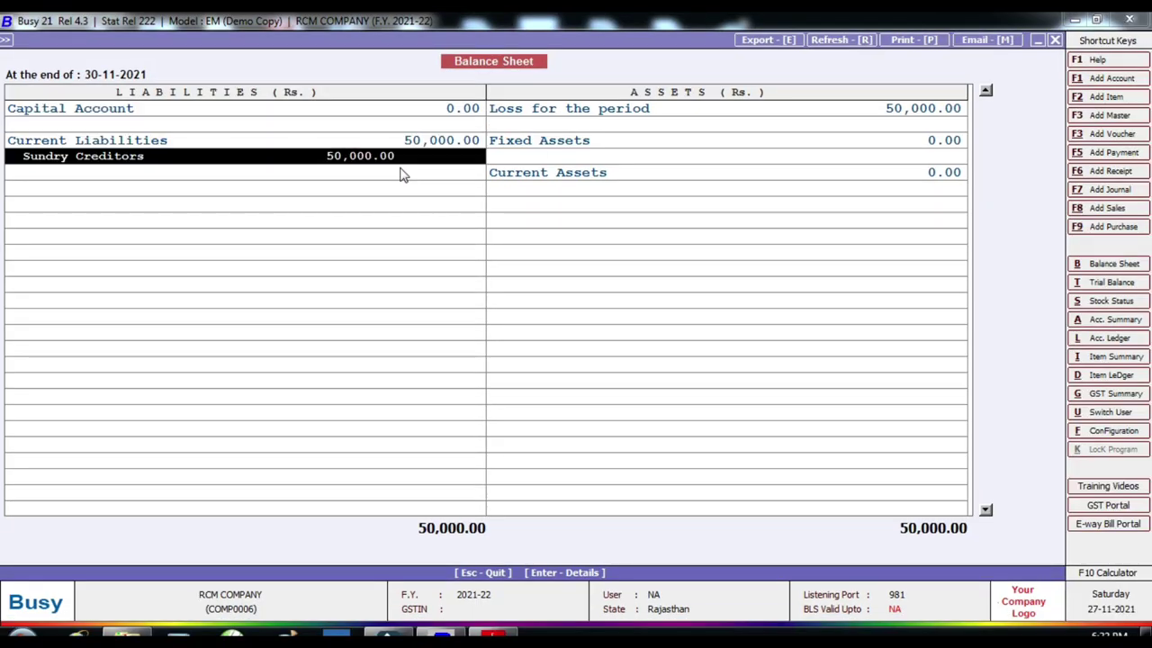
pyautogui.press('Return')
pyautogui.press('Return')
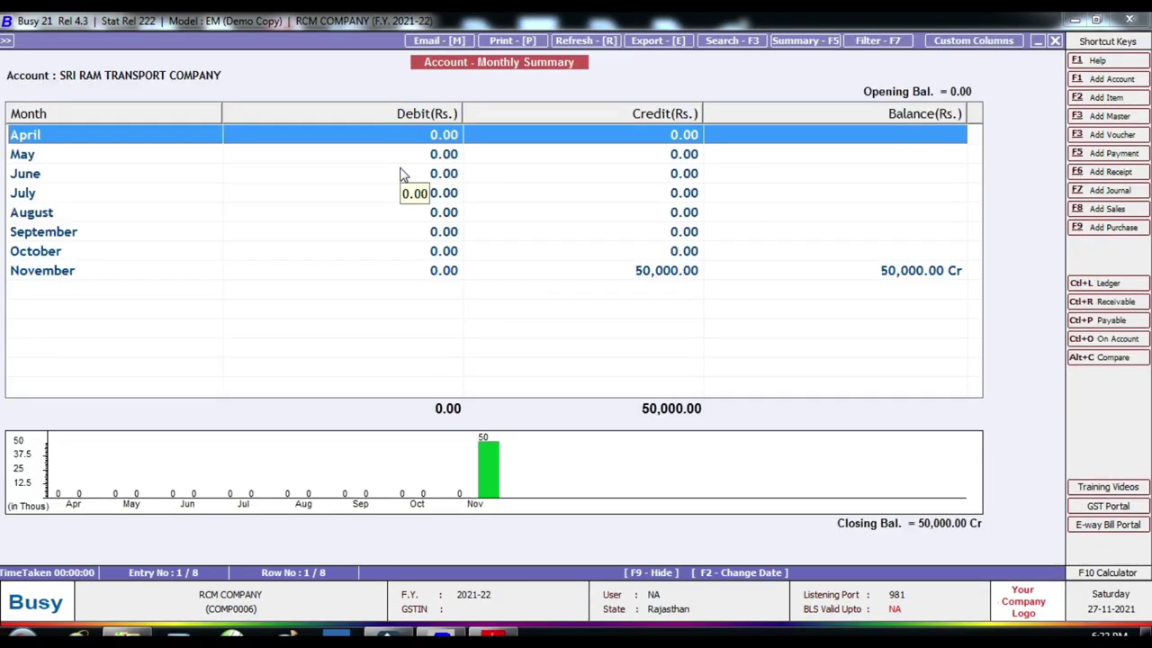
pyautogui.press('Down')
pyautogui.press('End')
pyautogui.press('Return')
pyautogui.press('Return')
pyautogui.press('Escape')
pyautogui.press('Escape')
pyautogui.press('Escape')
pyautogui.press('Escape')
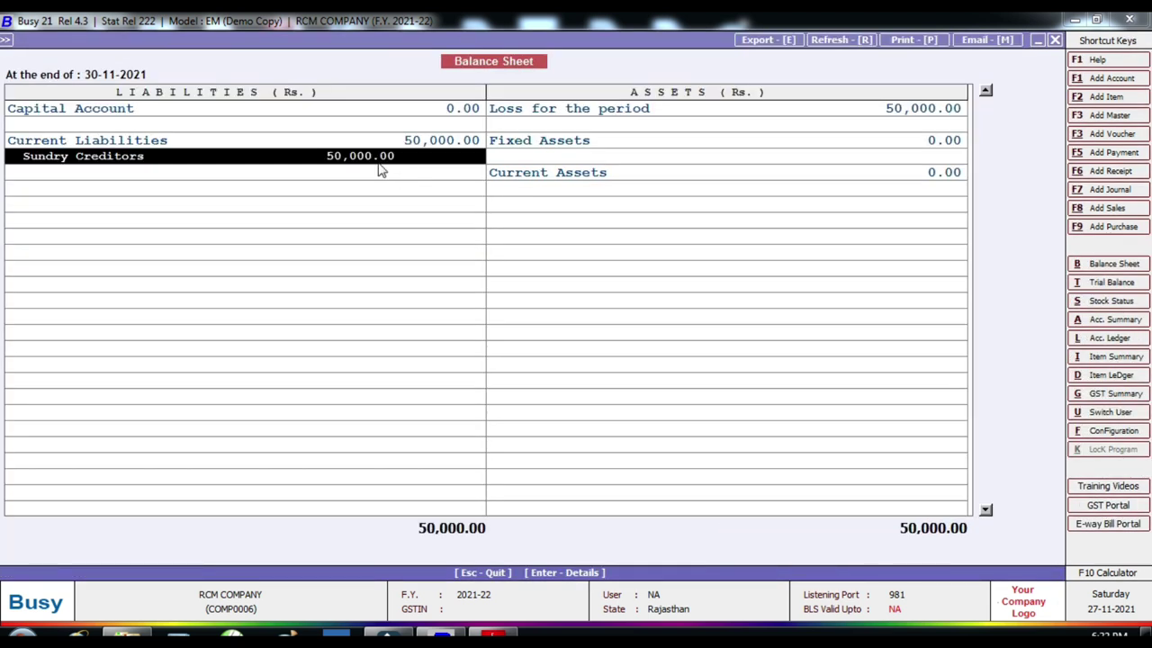
# Regenerate the balance sheet with the same options to review the current assets, and close the report
pyautogui.press('Escape')
pyautogui.press('F2')
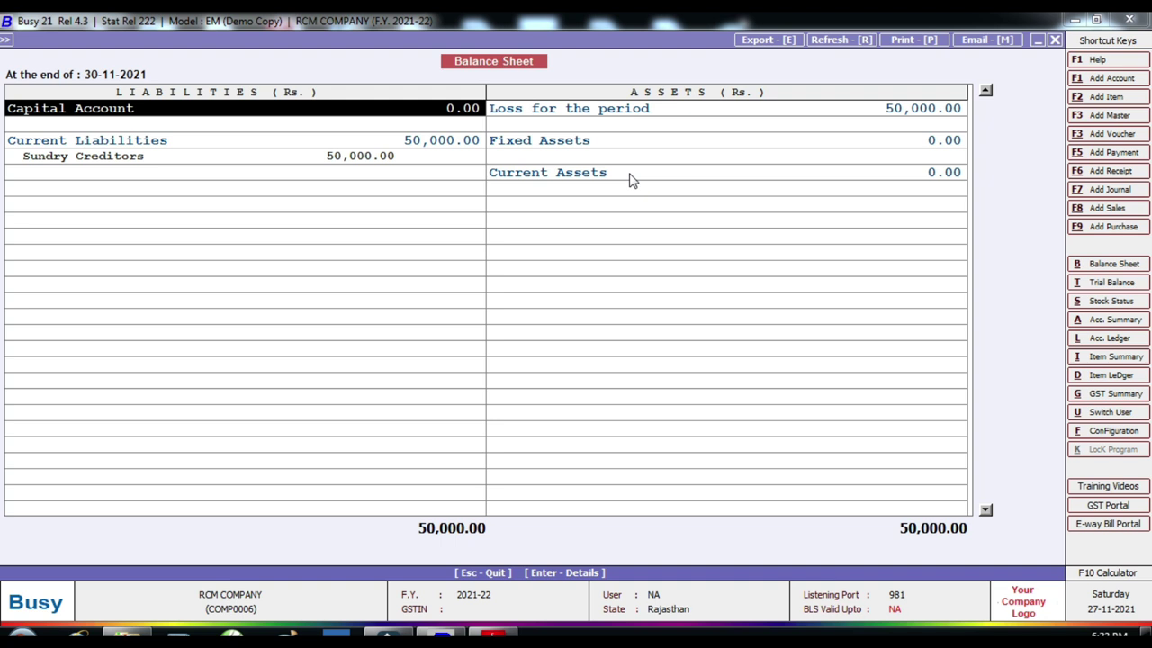
pyautogui.press('Escape')
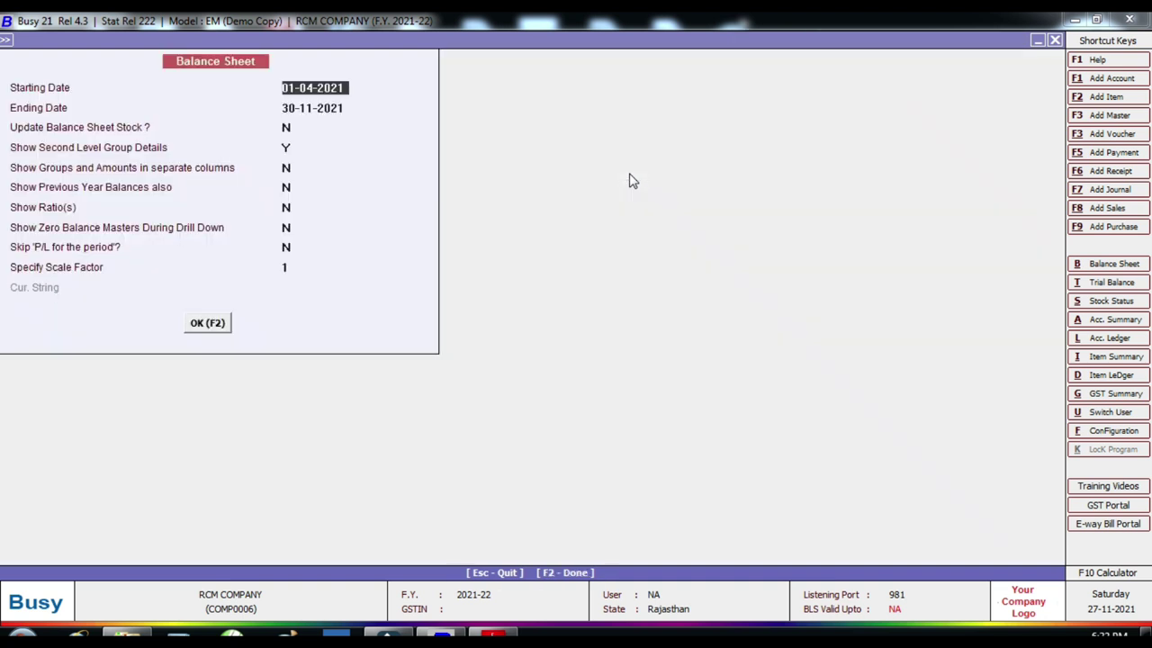
pyautogui.press('Escape')
pyautogui.press('Escape')
pyautogui.press('Escape')
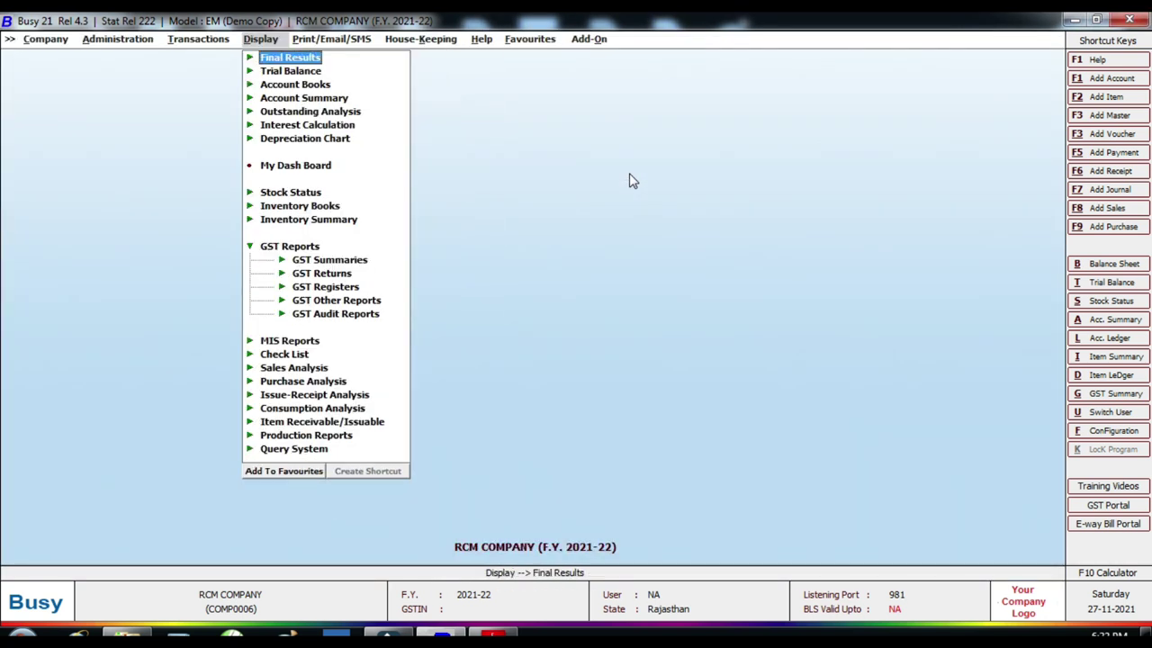
# Start the Check/Post Consolidated RCM Payable utility from the GST miscellaneous utilities
pyautogui.click(200, 41)
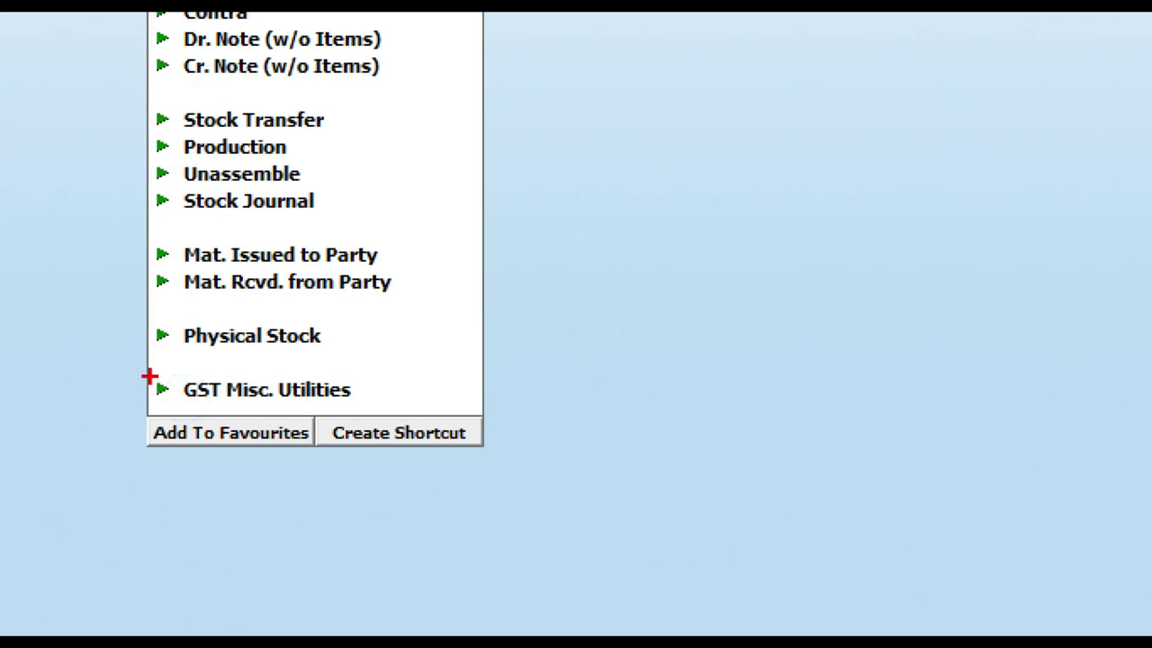
pyautogui.moveTo(165, 382); pyautogui.dragTo(285, 413)
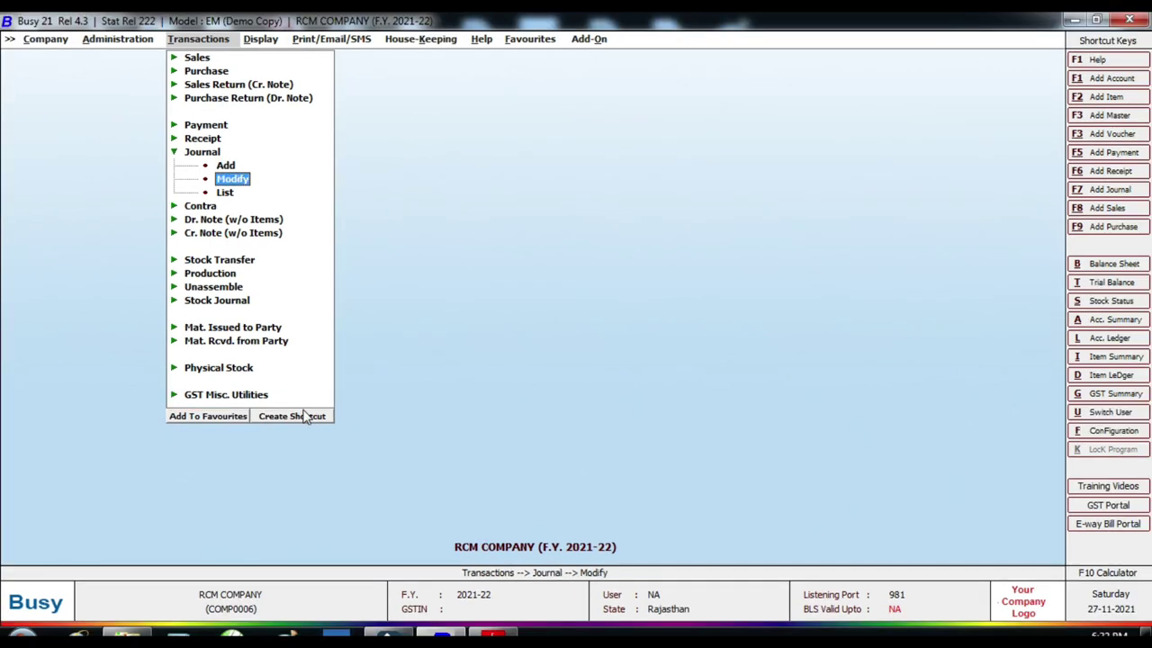
pyautogui.press('Down')
pyautogui.press('Up')
pyautogui.press('Up')
pyautogui.press('Up')
pyautogui.press('Up')
pyautogui.press('Up')
pyautogui.press('Up')
pyautogui.press('Up')
pyautogui.press('Up')
pyautogui.press('Return')
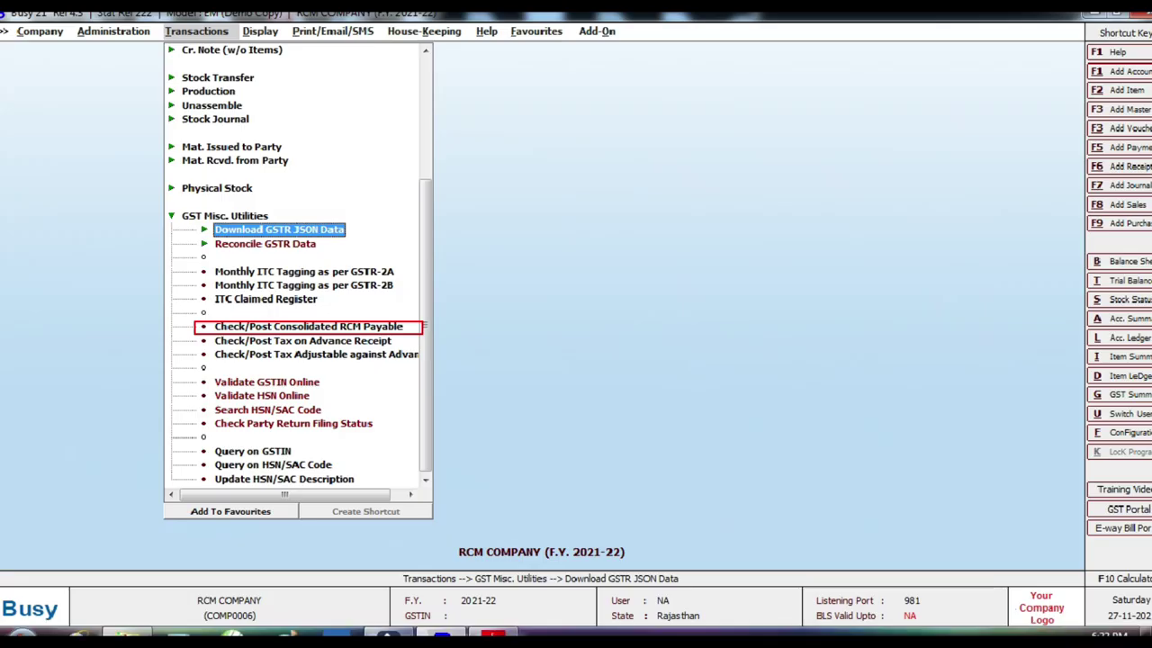
pyautogui.press('Down')
pyautogui.press('Down')
pyautogui.press('Down')
pyautogui.press('Down')
pyautogui.press('Down')
pyautogui.press('Down')
pyautogui.press('Up')
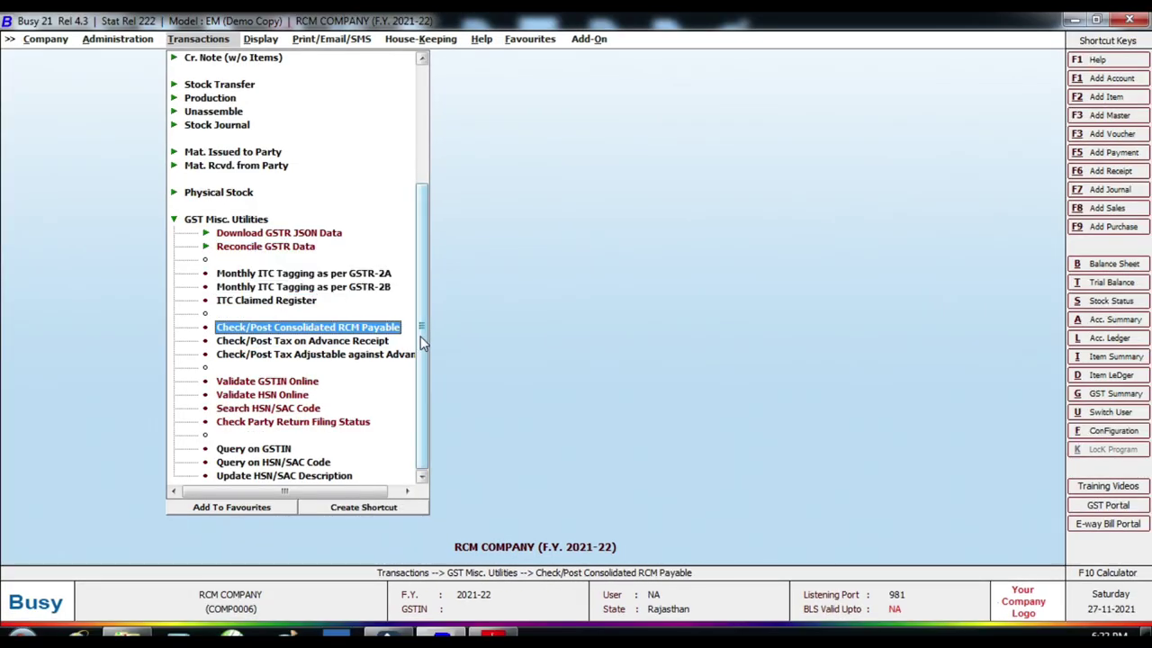
pyautogui.press('Return')
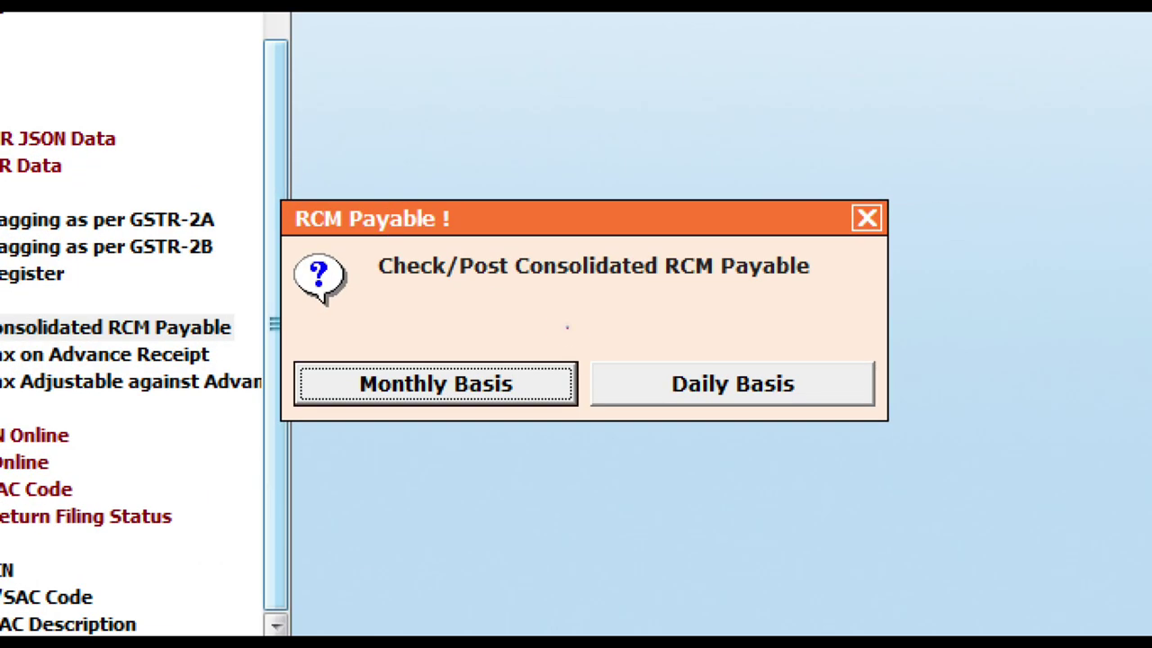
# Generate the RCM payable report on a monthly basis for November
pyautogui.click(567, 328)
pyautogui.moveTo(516, 358); pyautogui.dragTo(601, 315)
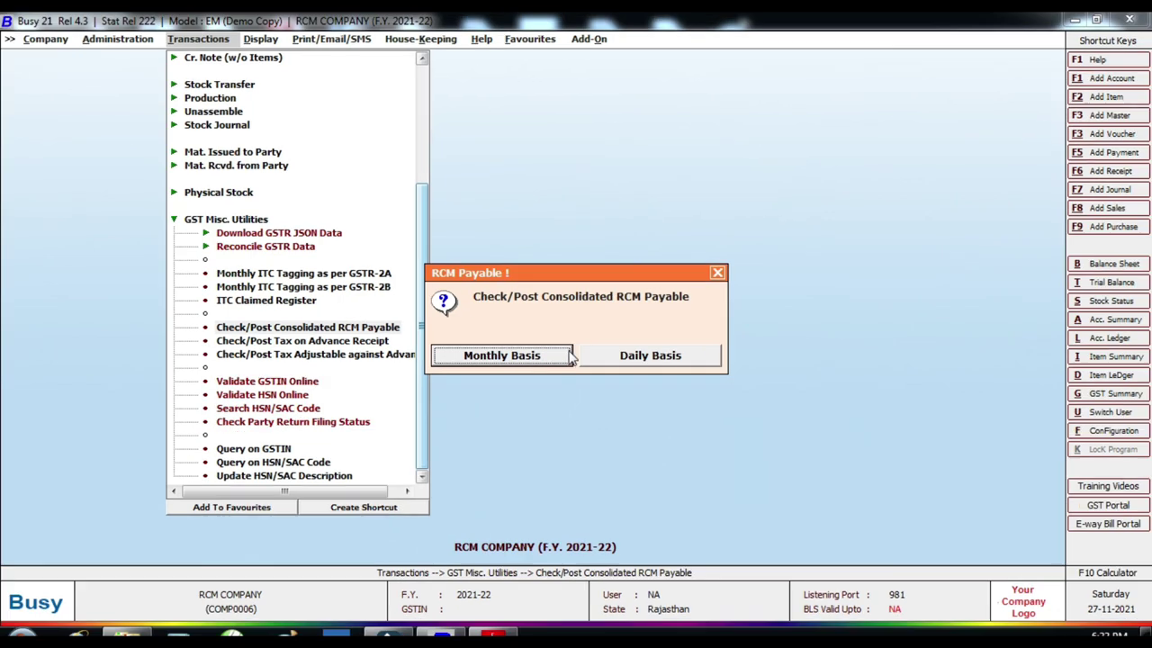
pyautogui.click(537, 387)
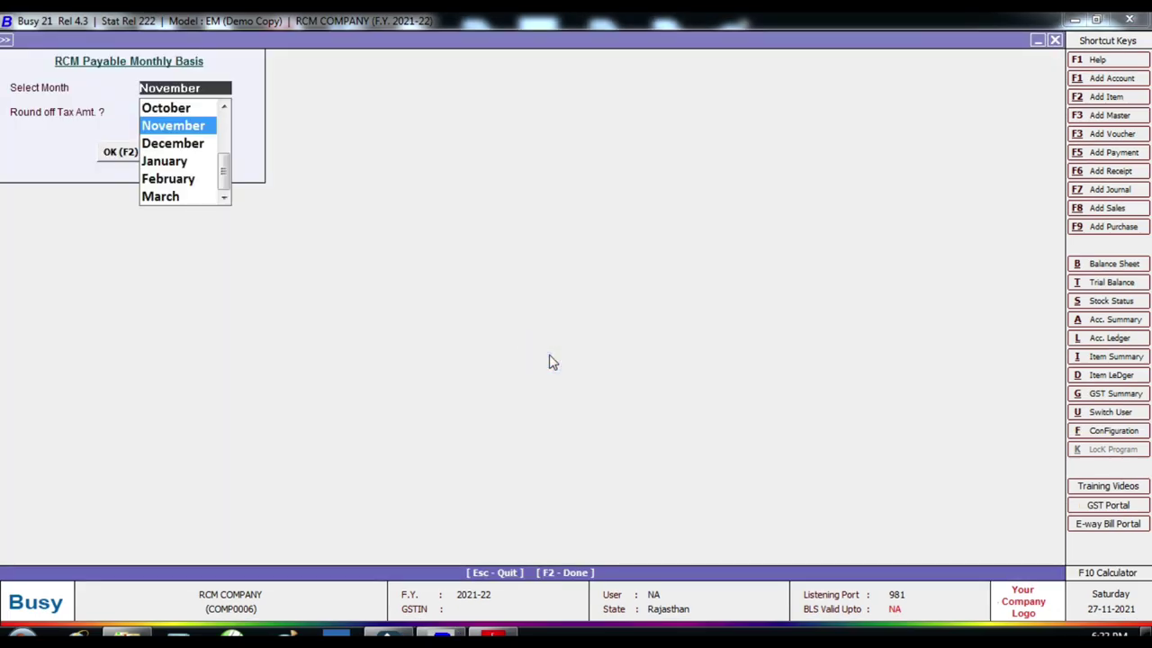
pyautogui.press('Return')
pyautogui.press('Return')
pyautogui.press('Return')
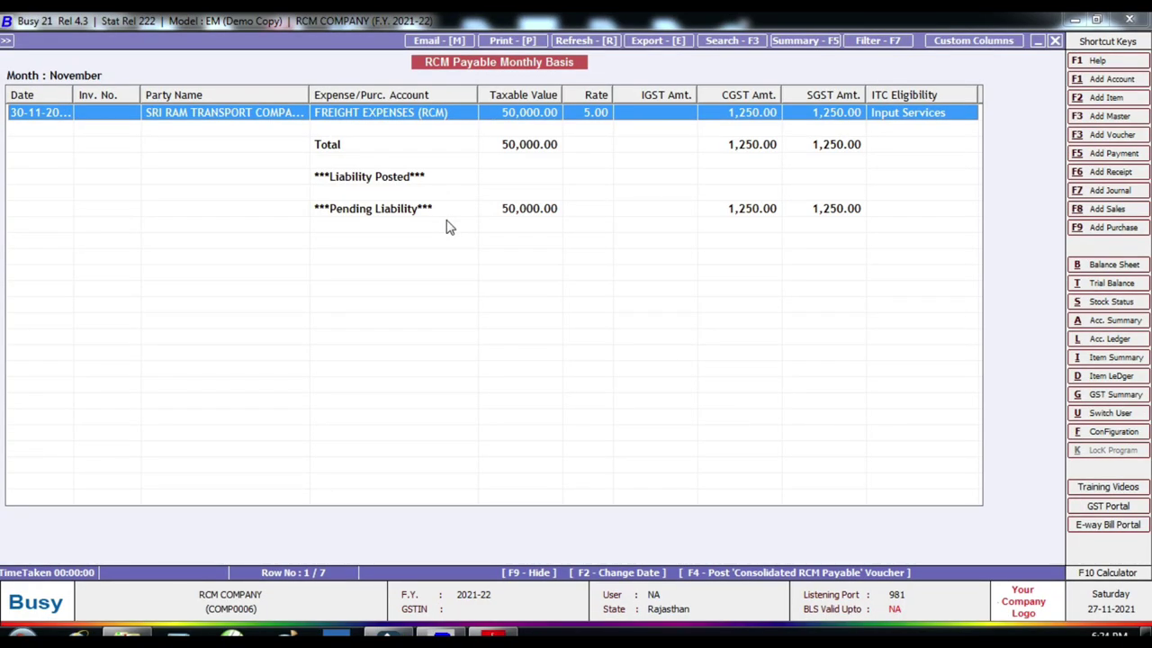
# Generate the Consolidated RCM Payable voucher in the Main series dated 30-11-2021 with the default RCM output and input accounts
pyautogui.press('F4')
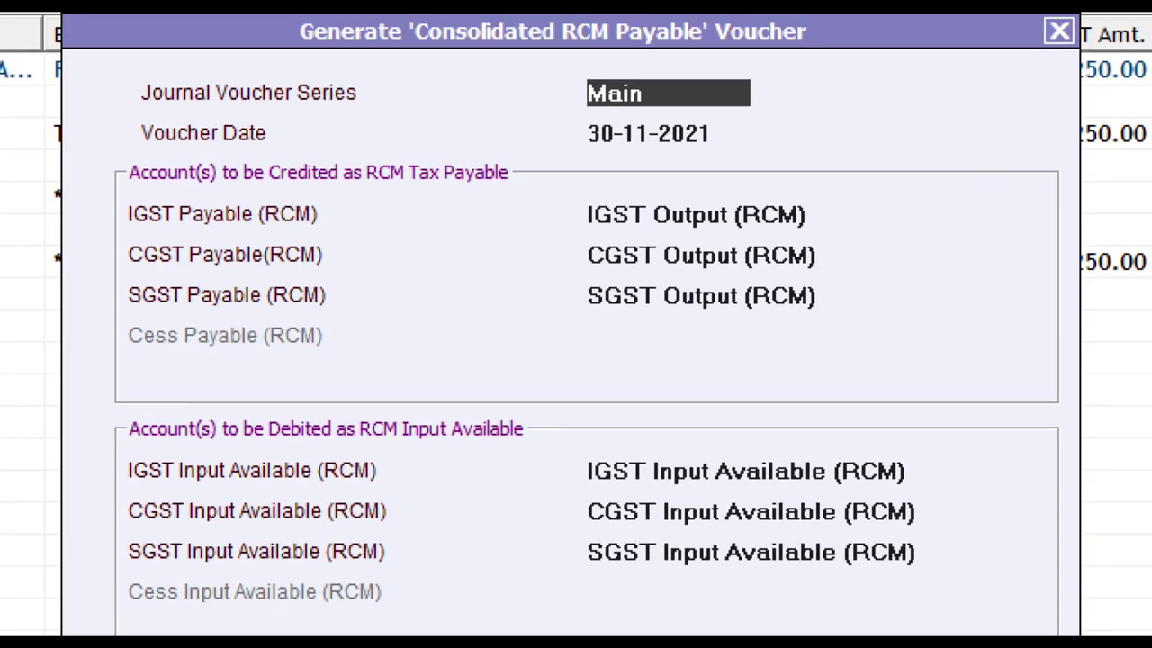
pyautogui.click(567, 121)
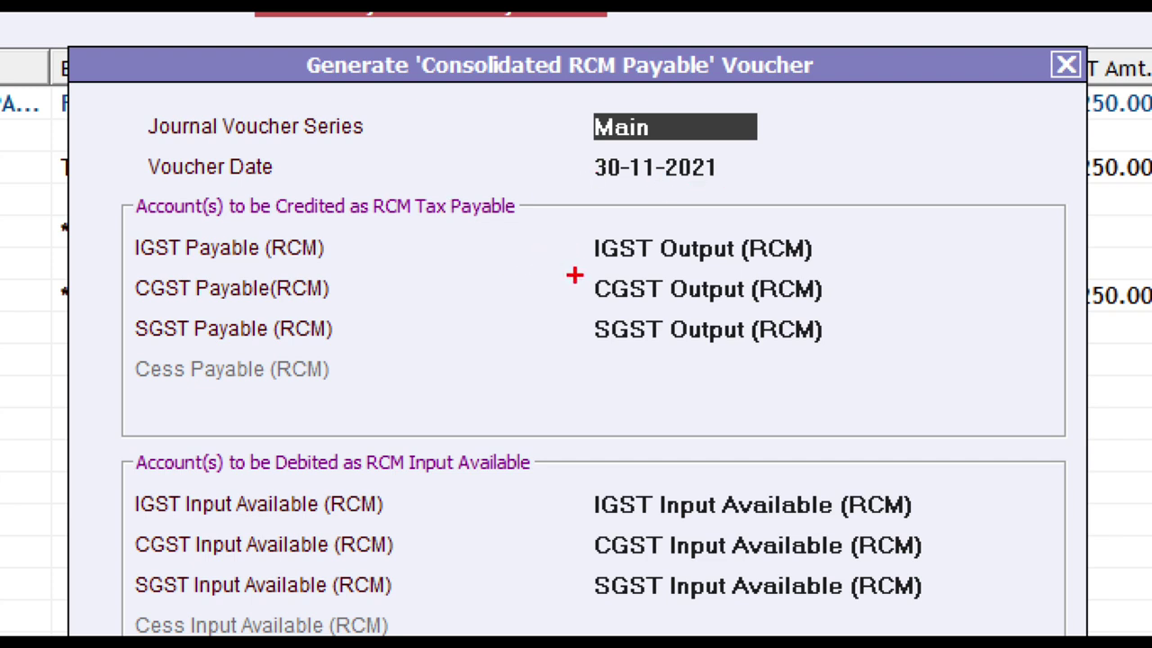
pyautogui.moveTo(560, 267)
pyautogui.mouseDown()
pyautogui.moveTo(612, 334)
pyautogui.moveTo(821, 370)
pyautogui.moveTo(861, 366)
pyautogui.mouseUp()
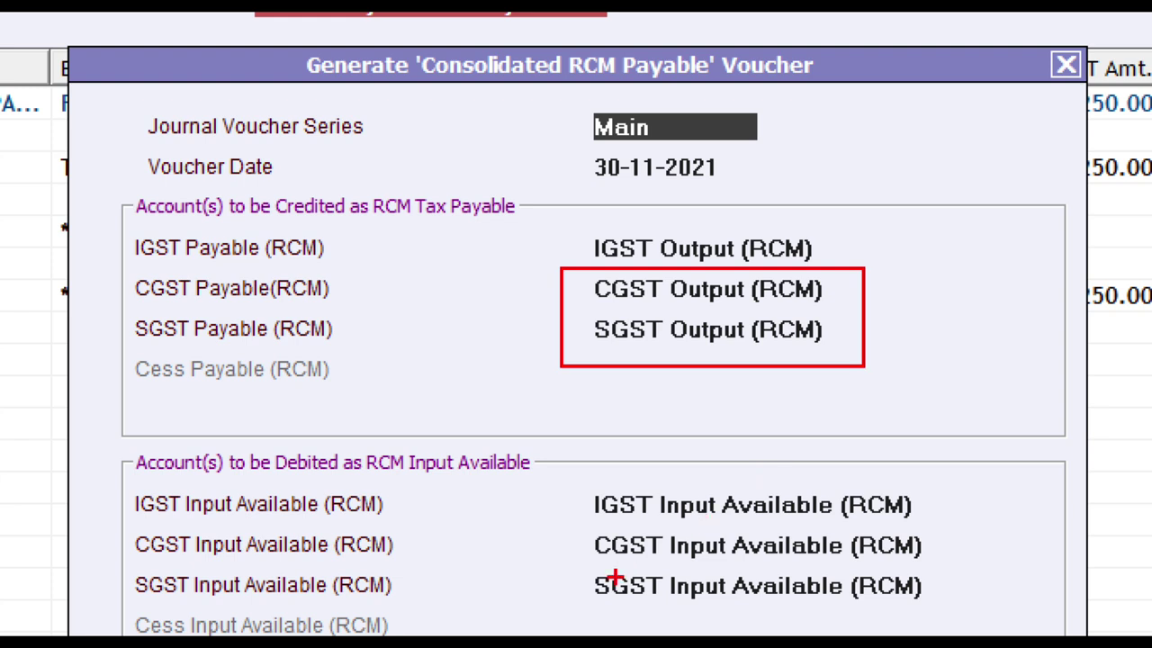
pyautogui.moveTo(579, 532)
pyautogui.mouseDown()
pyautogui.moveTo(930, 607)
pyautogui.moveTo(1003, 610)
pyautogui.mouseUp()
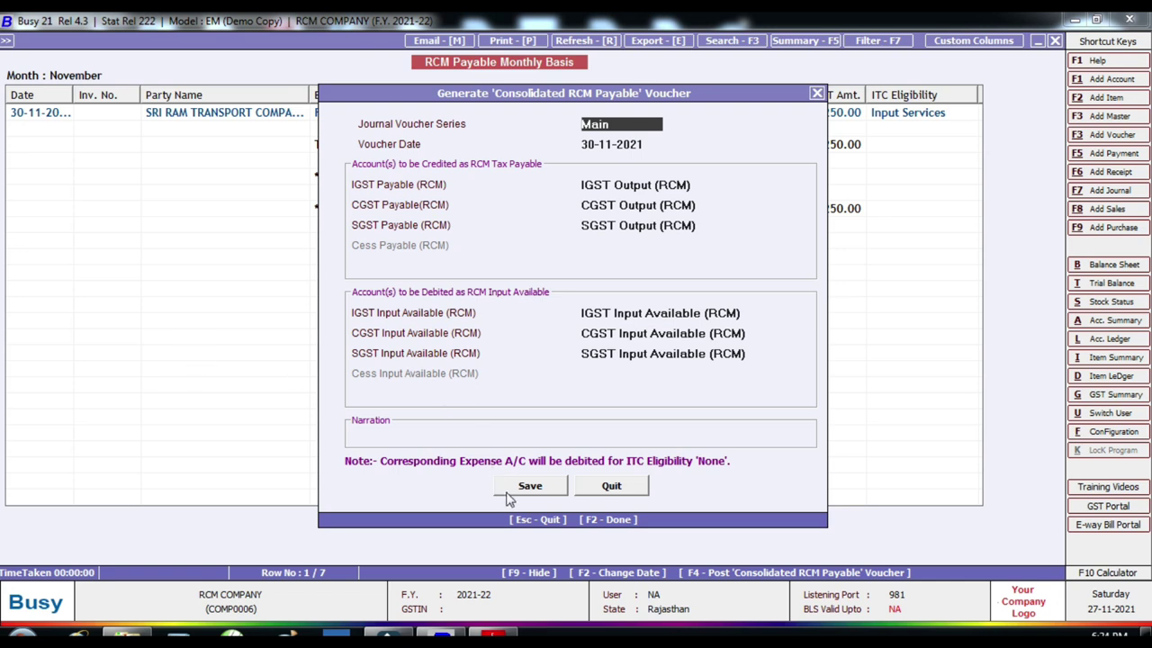
pyautogui.click(529, 486)
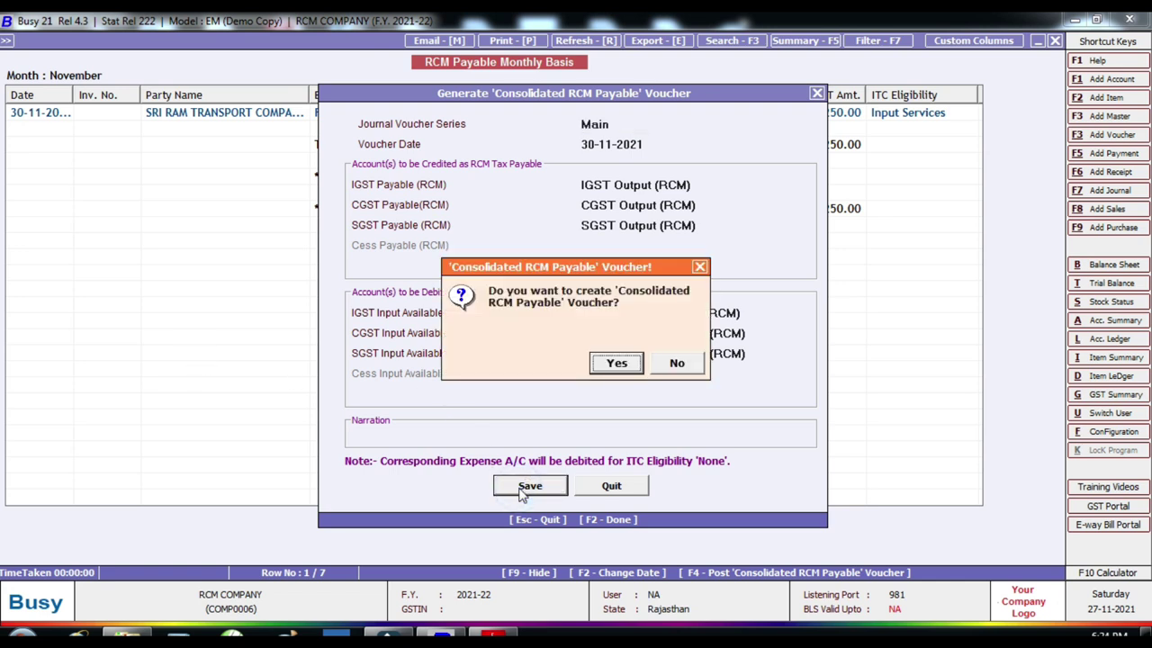
pyautogui.click(617, 365)
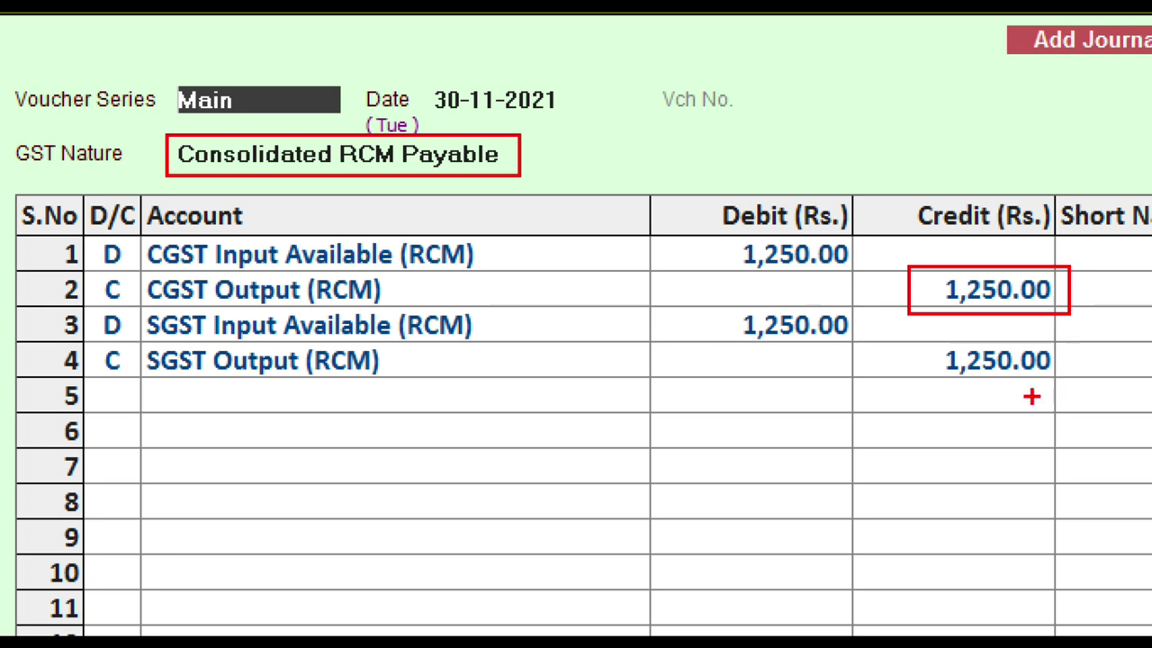
# Save the consolidated RCM payable journal voucher, entering invoice number 1 for the freight row in the reverse charge liability details
pyautogui.moveTo(672, 227); pyautogui.dragTo(853, 346)
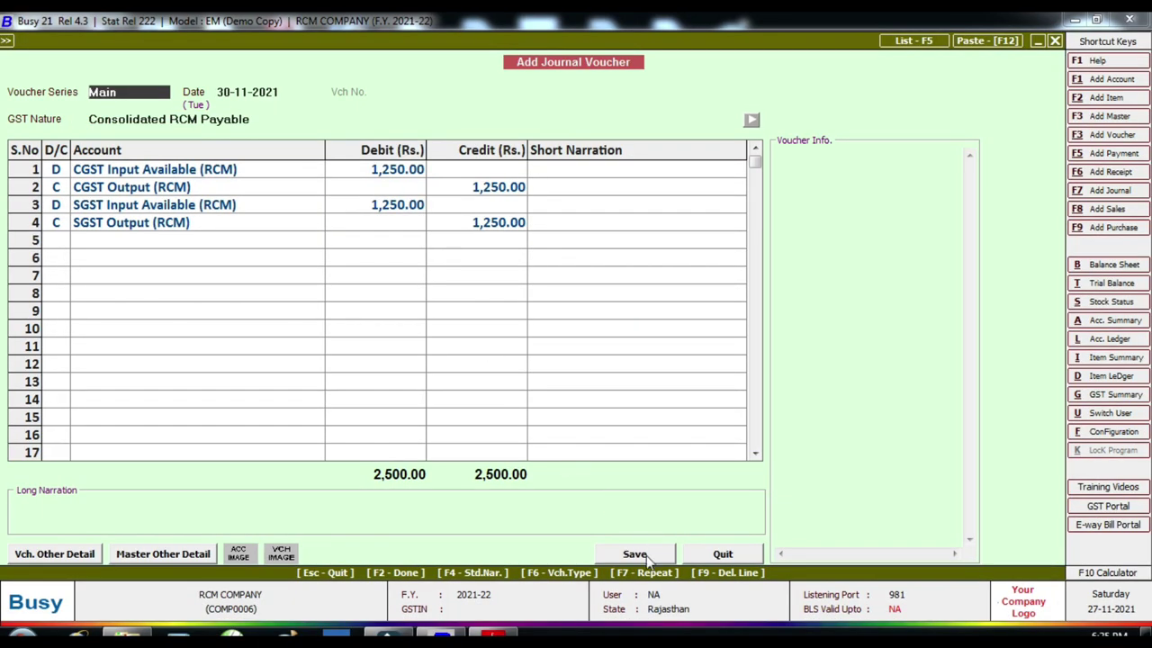
pyautogui.click(640, 554)
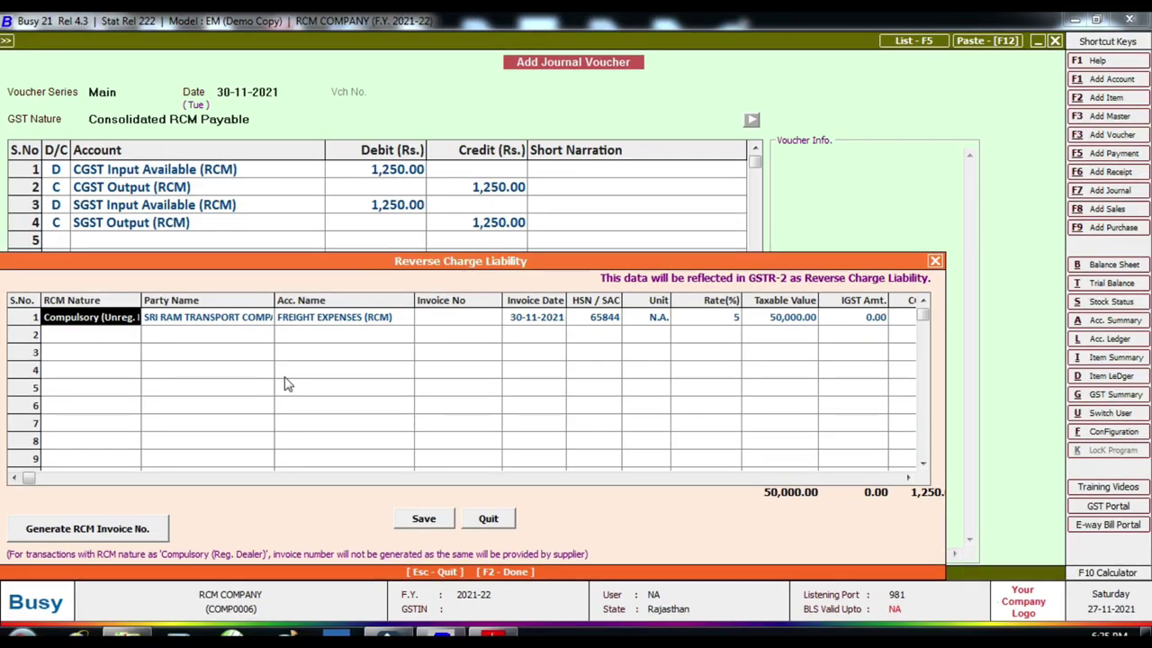
pyautogui.press('Return')
pyautogui.press('Return')
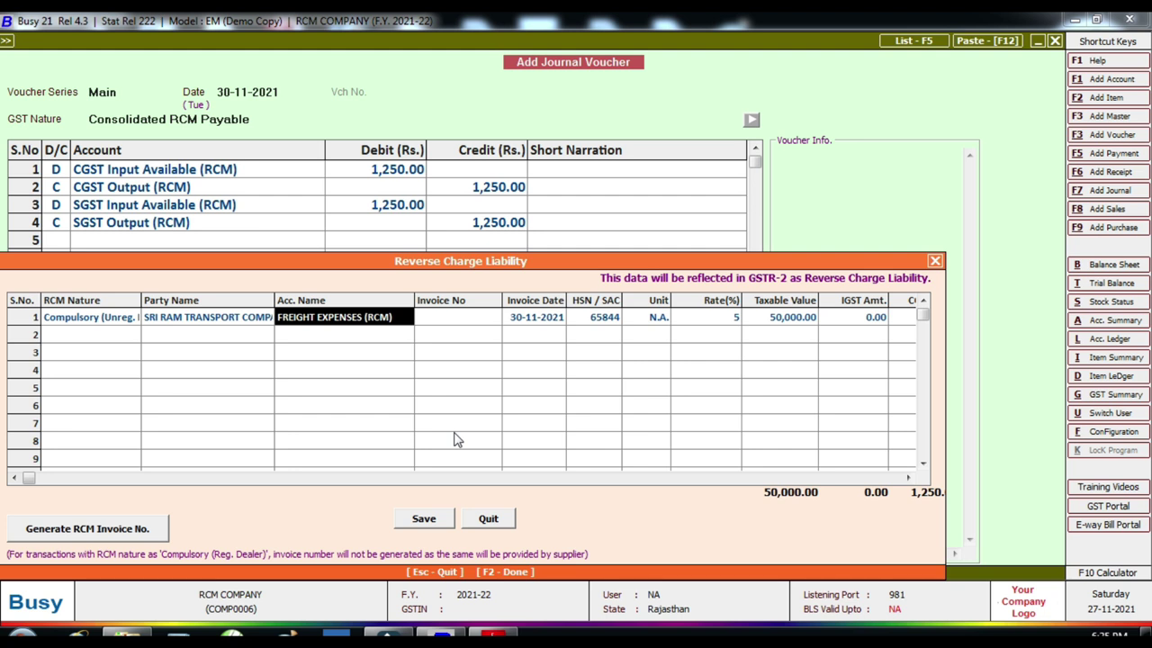
pyautogui.press('Return')
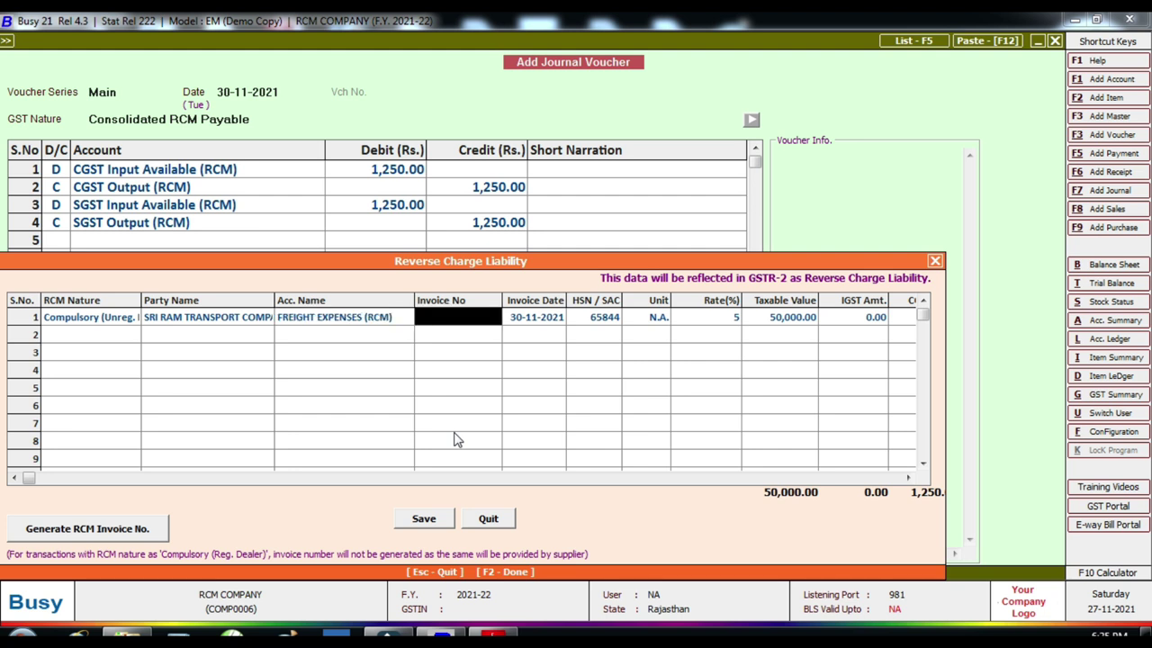
pyautogui.write('1')
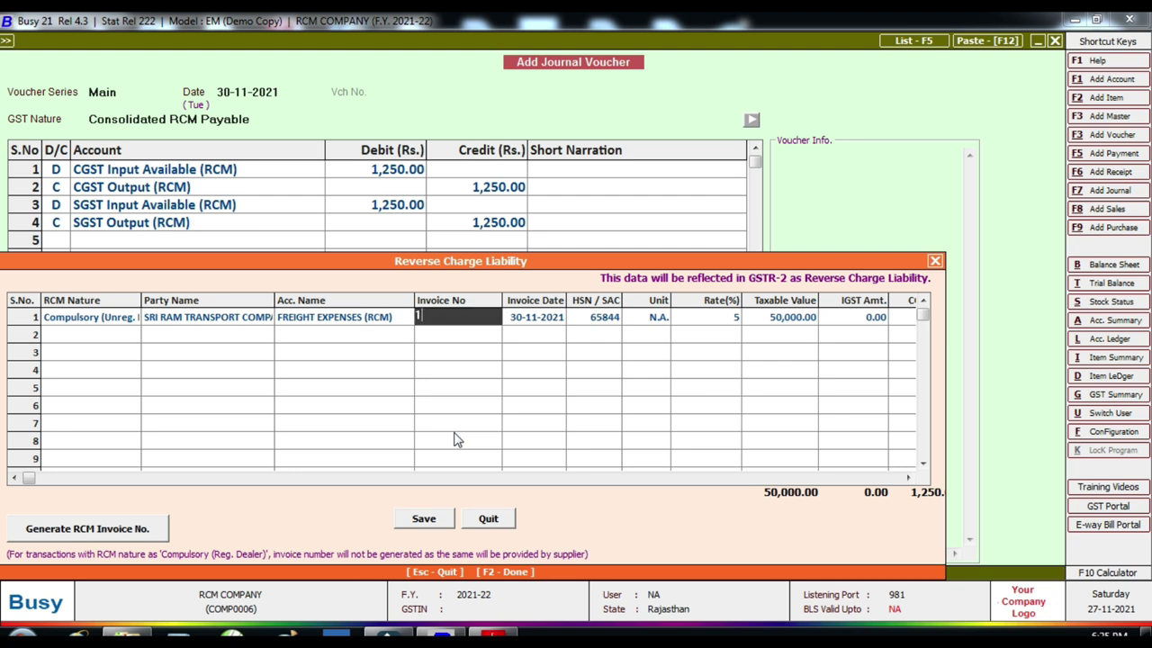
pyautogui.press('Return')
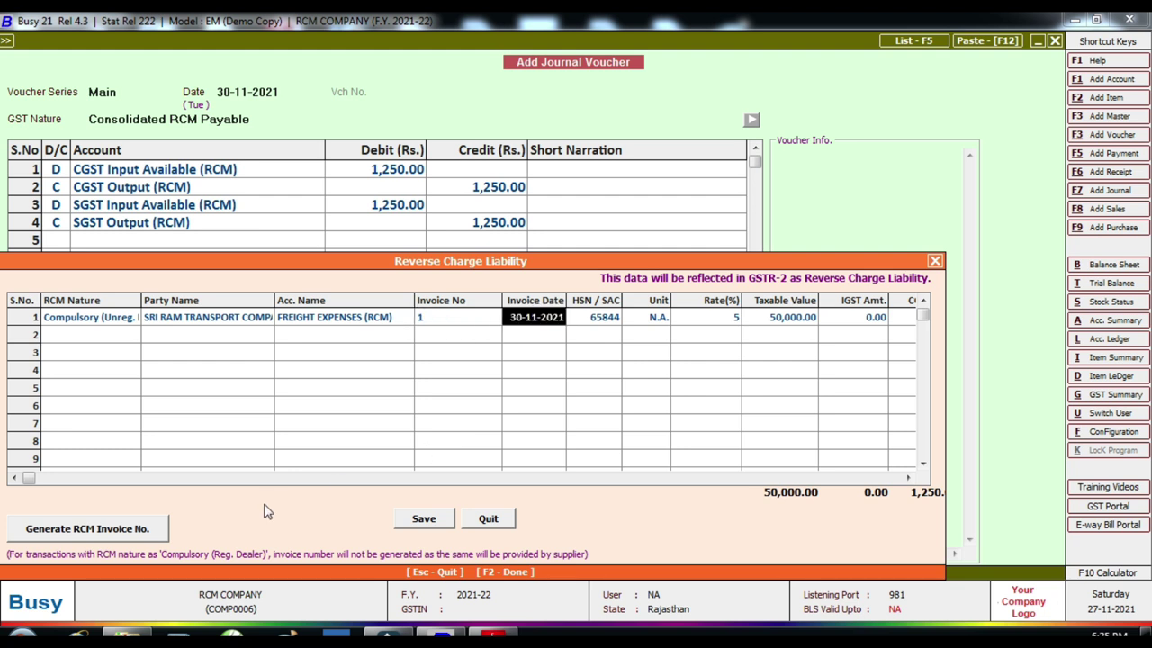
pyautogui.click(433, 522)
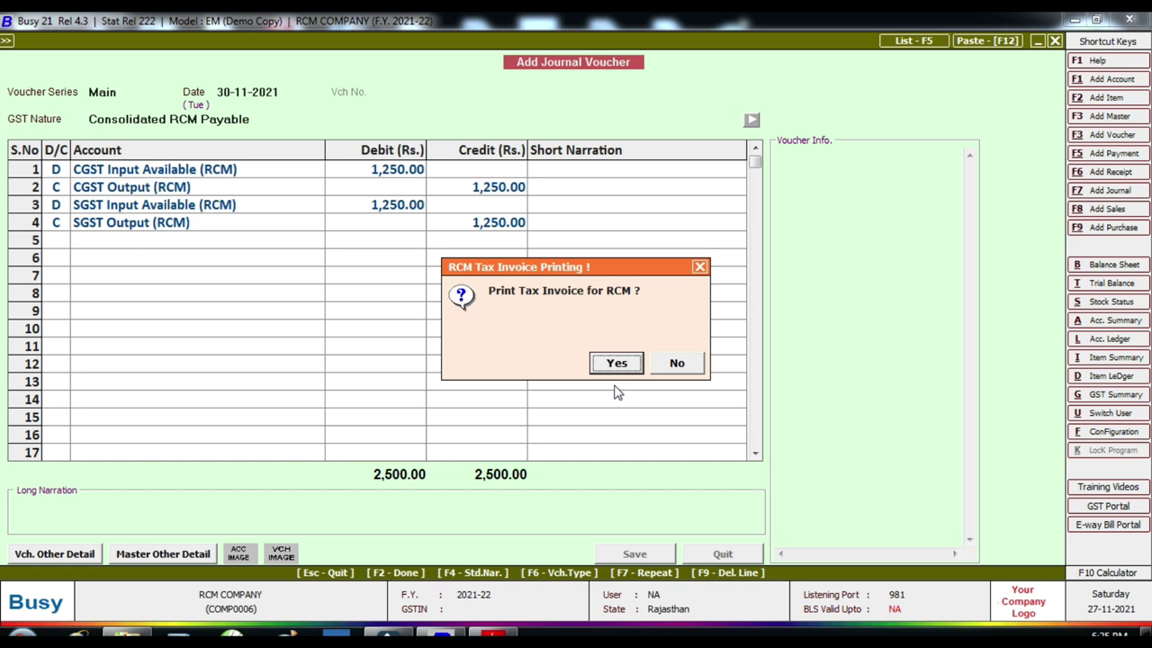
# Preview the self-generated RCM tax invoice and enlarge the preview to 150%
pyautogui.click(628, 368)
pyautogui.press('Return')
pyautogui.press('Return')
pyautogui.press('Right')
pyautogui.press('Return')
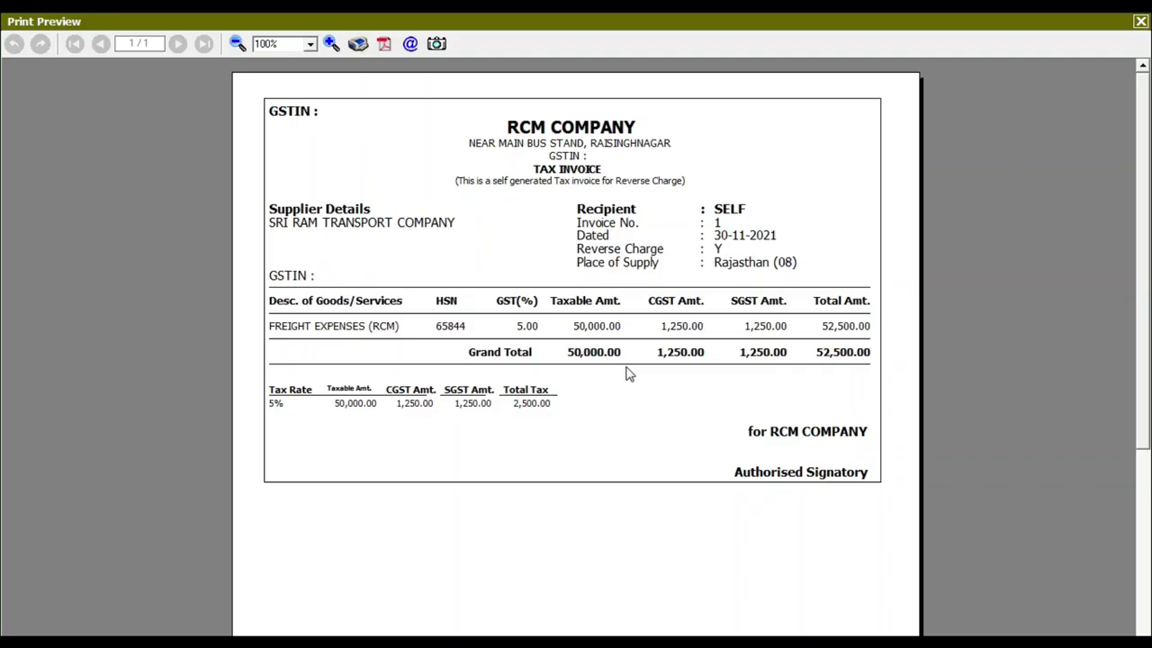
pyautogui.click(310, 43)
pyautogui.click(288, 137)
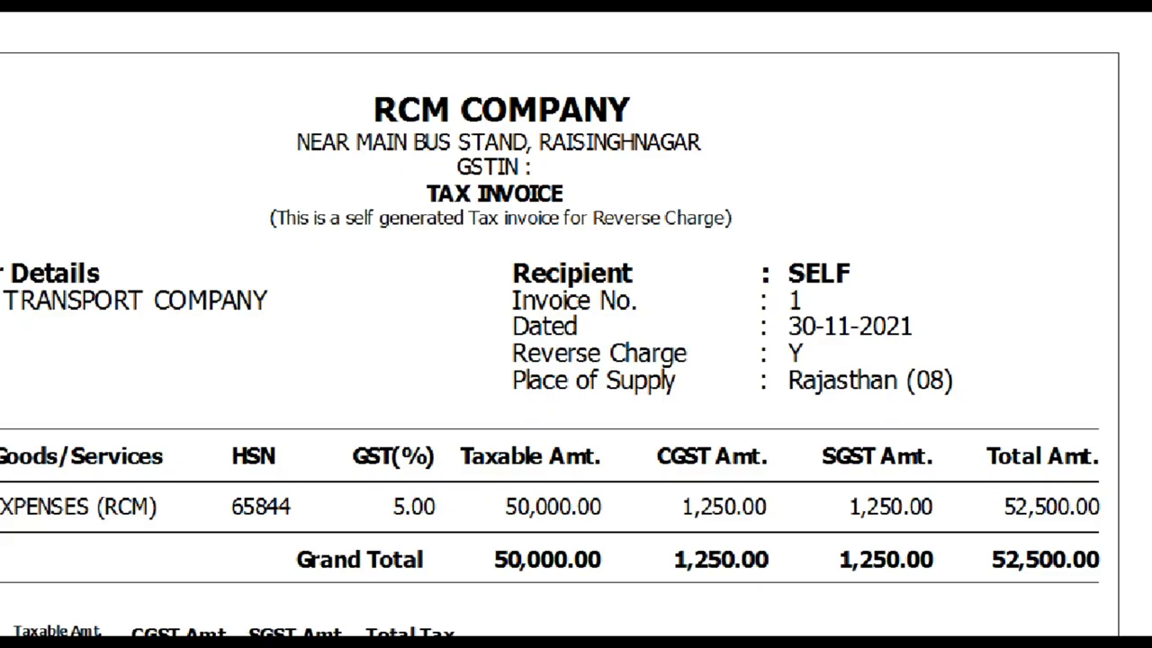
# Examine the recipient, invoice number and date on the RCM tax invoice, and return to the monthly RCM payable report
pyautogui.moveTo(775, 254)
pyautogui.mouseDown()
pyautogui.moveTo(826, 286)
pyautogui.moveTo(861, 285)
pyautogui.mouseUp()
pyautogui.moveTo(783, 282); pyautogui.dragTo(841, 330)
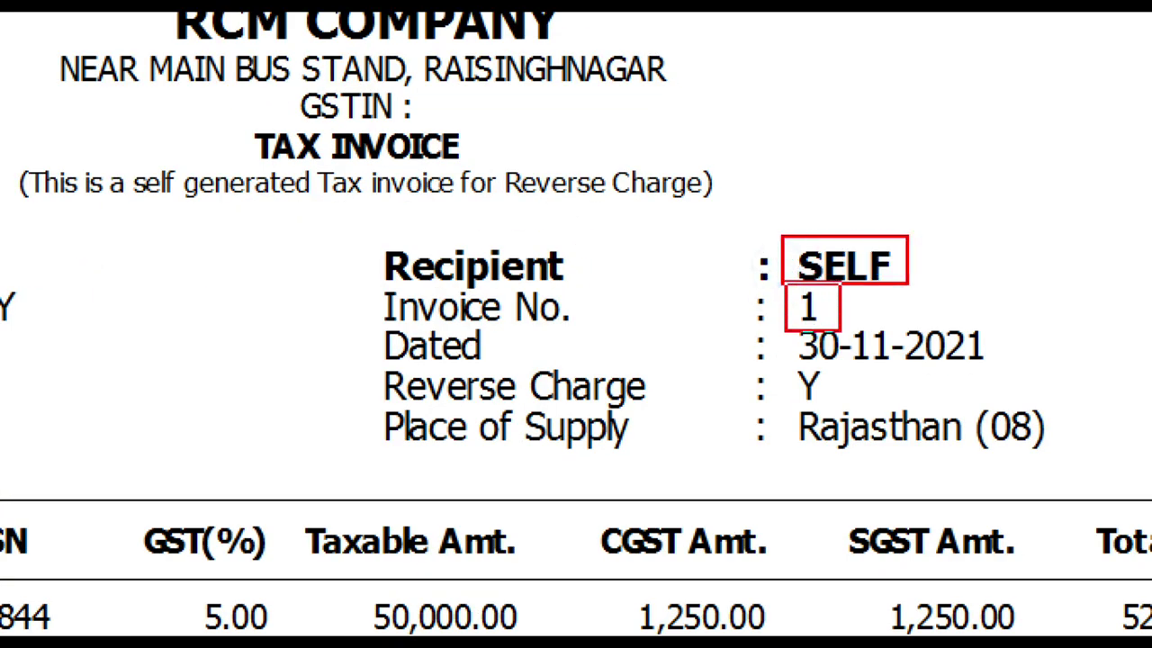
pyautogui.moveTo(764, 315); pyautogui.dragTo(1022, 372)
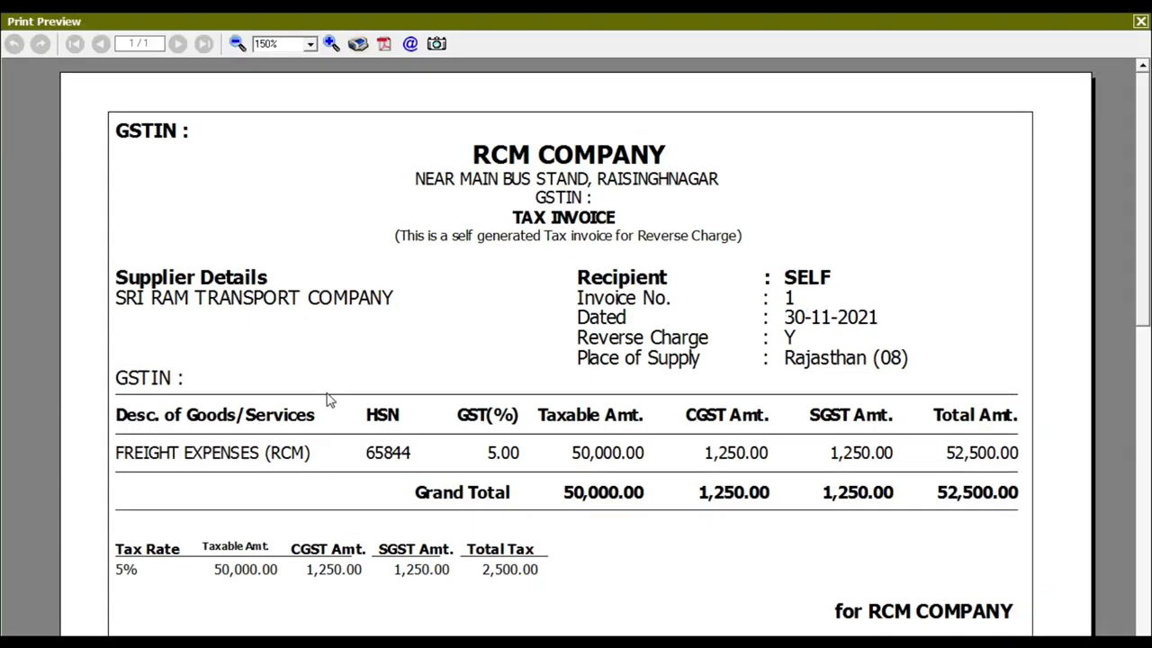
pyautogui.press('Escape')
pyautogui.press('Escape')
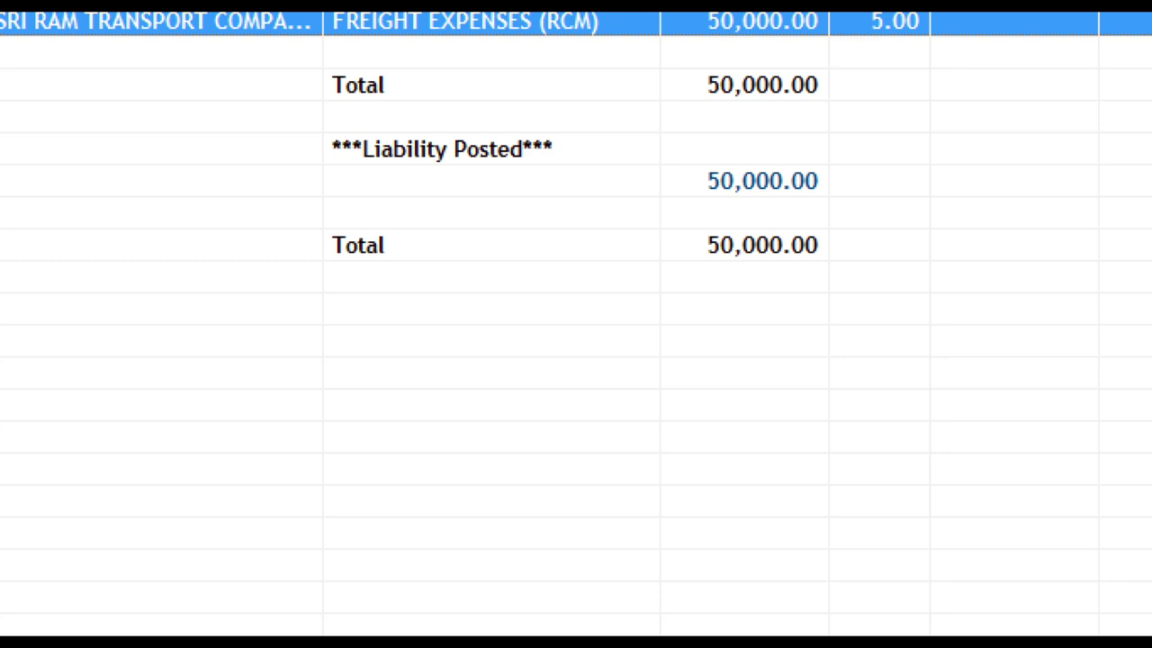
# Check the Liability Posted section of the monthly RCM payable report and close the report
pyautogui.moveTo(314, 127); pyautogui.dragTo(584, 175)
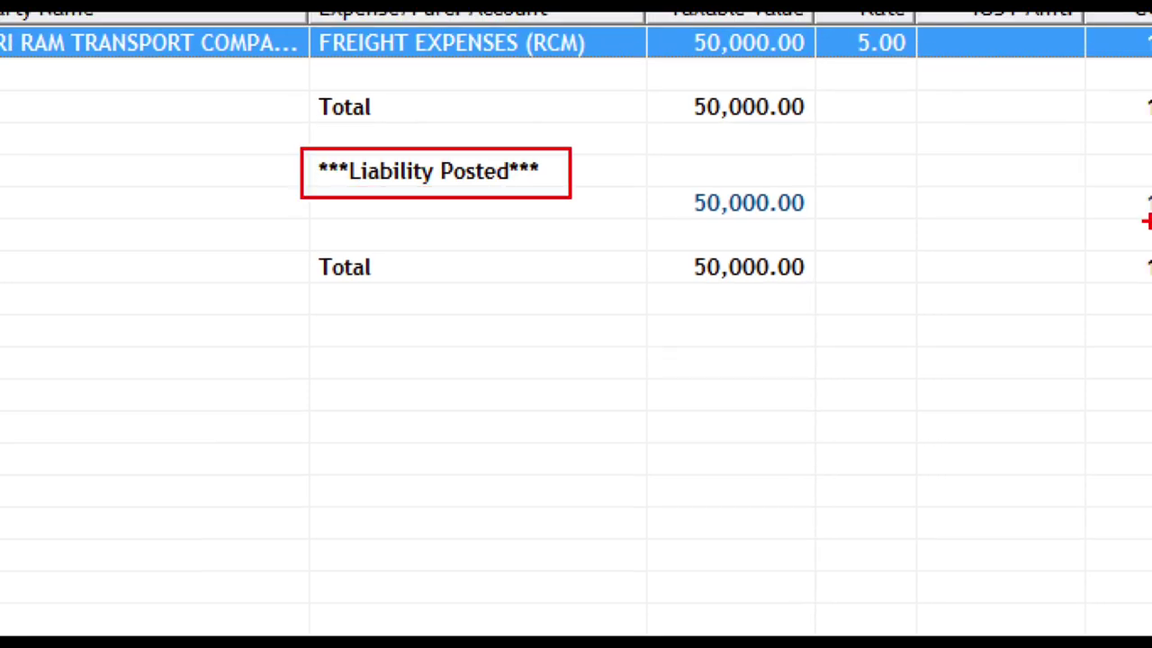
pyautogui.press('Escape')
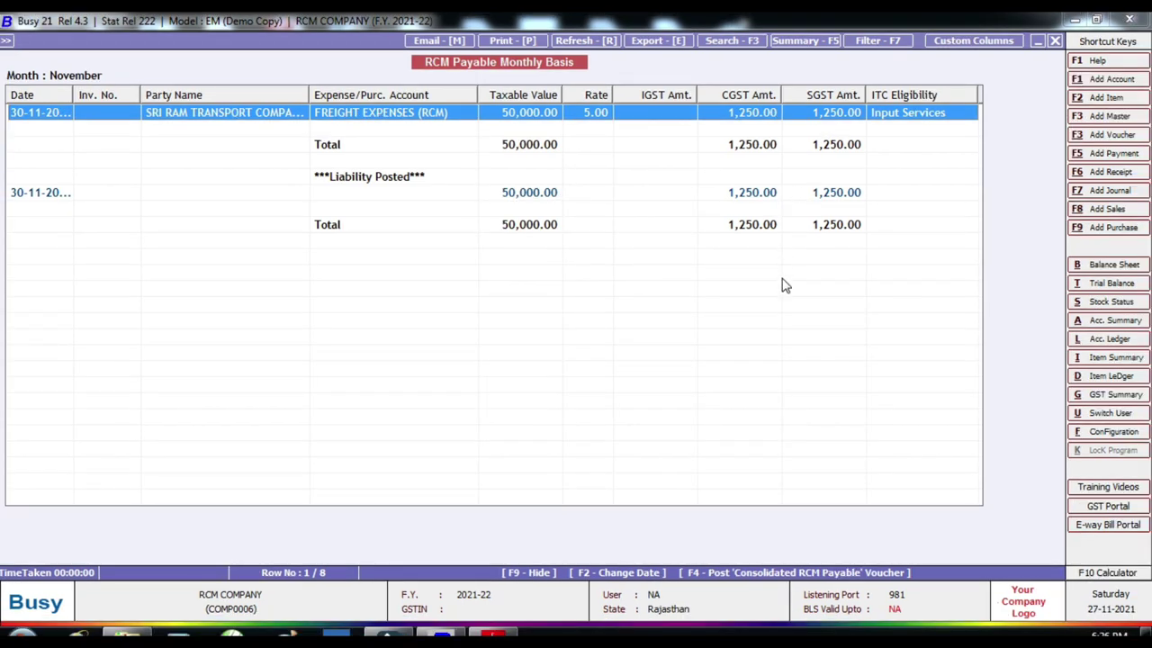
pyautogui.press('Escape')
pyautogui.press('Escape')
pyautogui.press('Escape')
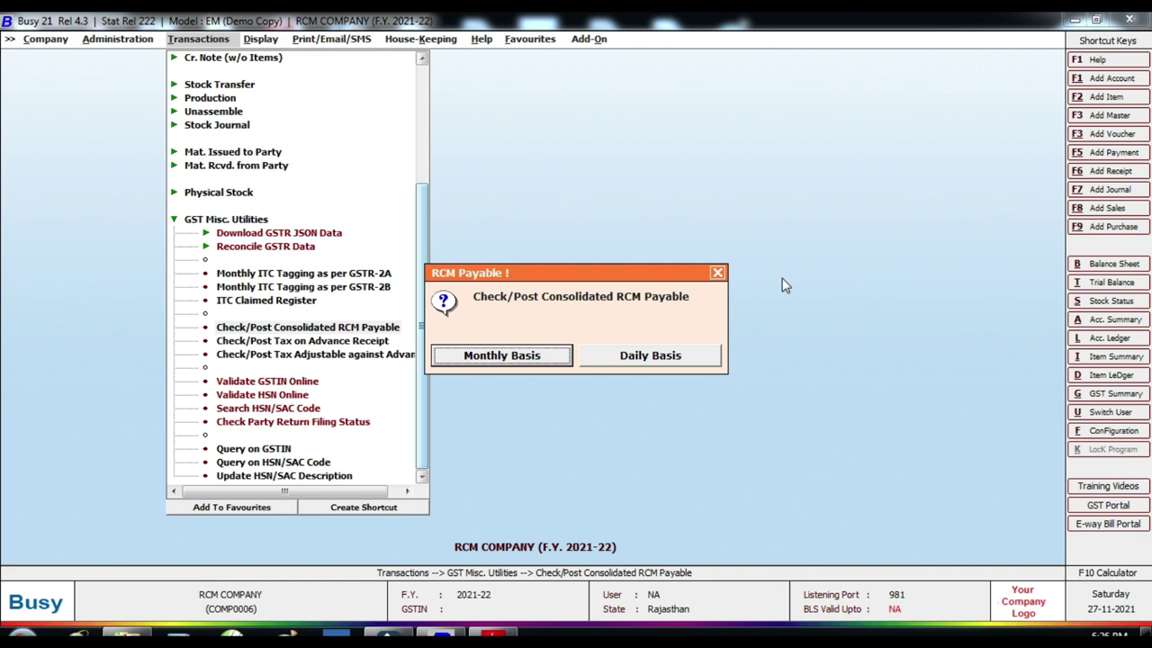
pyautogui.press('Escape')
# Generate the GSTR-3B return report for the period 01-04-2021 to 30-11-2021
pyautogui.press('Right')
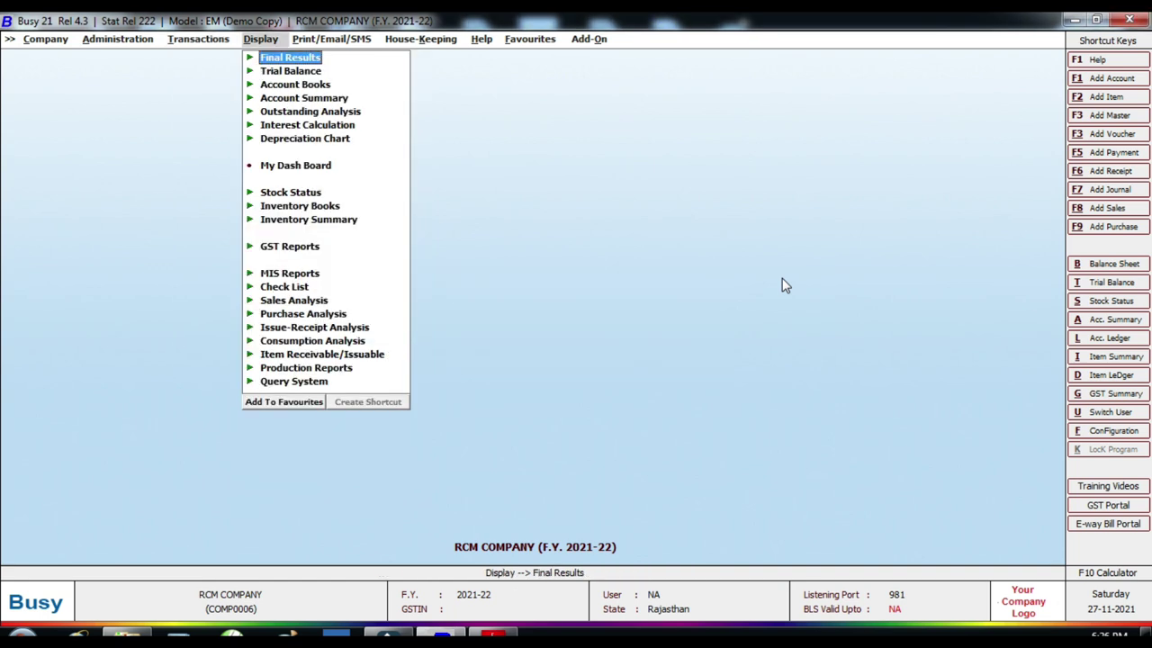
pyautogui.press('Down')
pyautogui.press('Down')
pyautogui.press('Down')
pyautogui.press('Down')
pyautogui.press('Down')
pyautogui.press('Down')
pyautogui.press('Down')
pyautogui.press('Down')
pyautogui.press('Down')
pyautogui.press('Down')
pyautogui.press('Down')
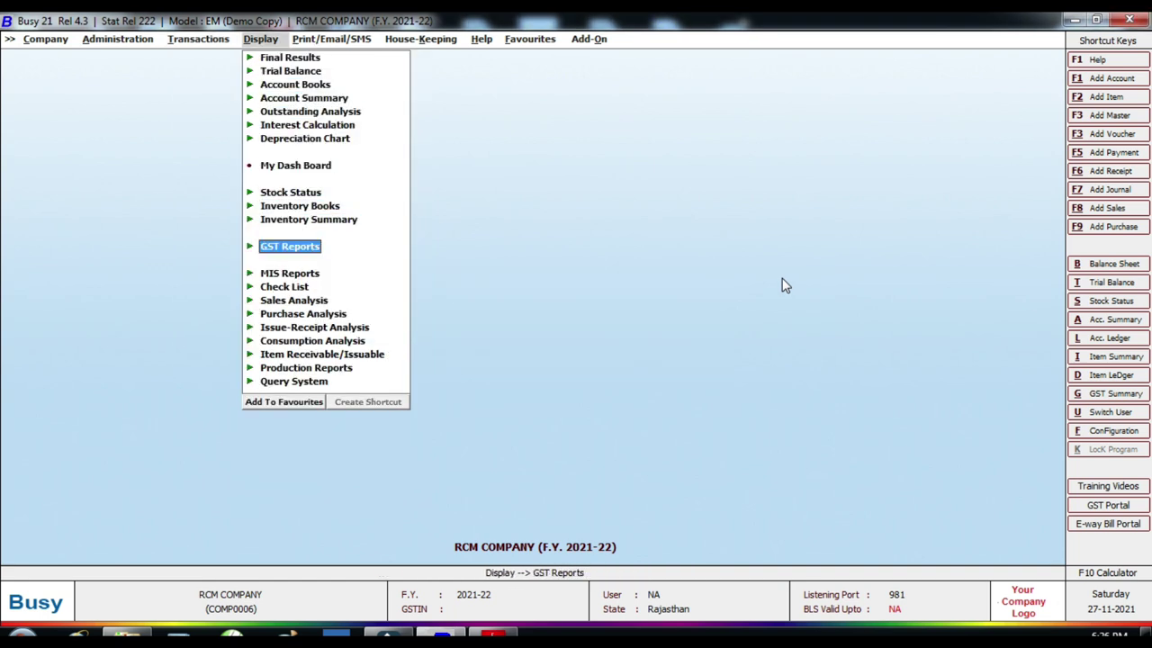
pyautogui.press('Return')
pyautogui.press('Down')
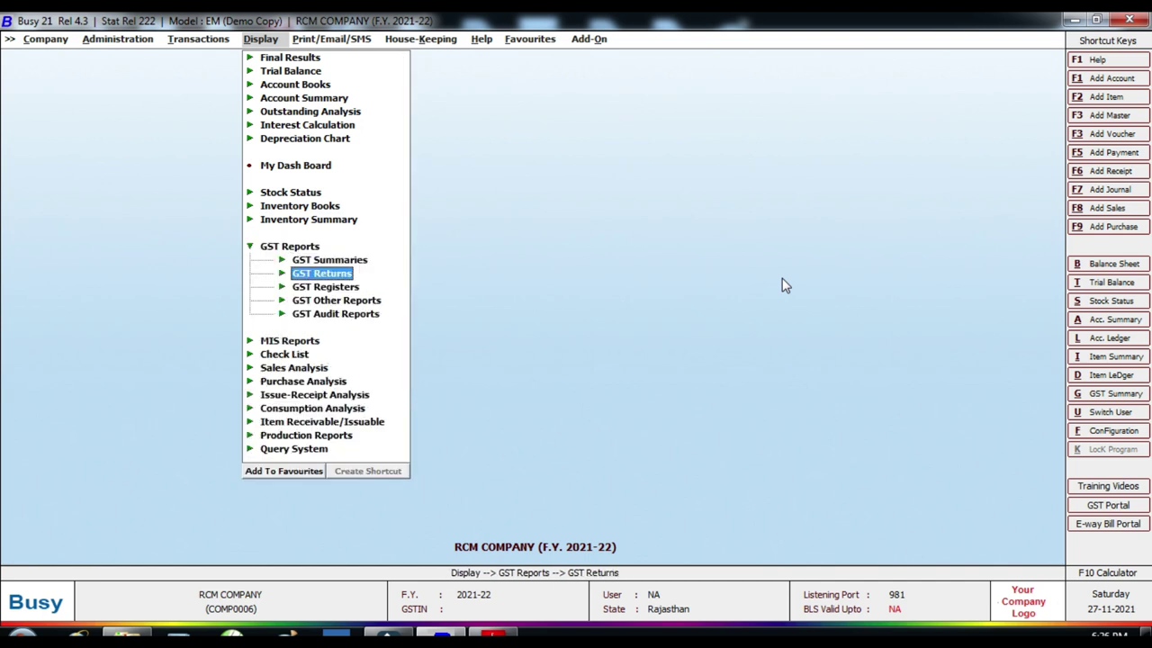
pyautogui.press('Return')
pyautogui.press('Down')
pyautogui.press('Down')
pyautogui.press('Down')
pyautogui.press('Down')
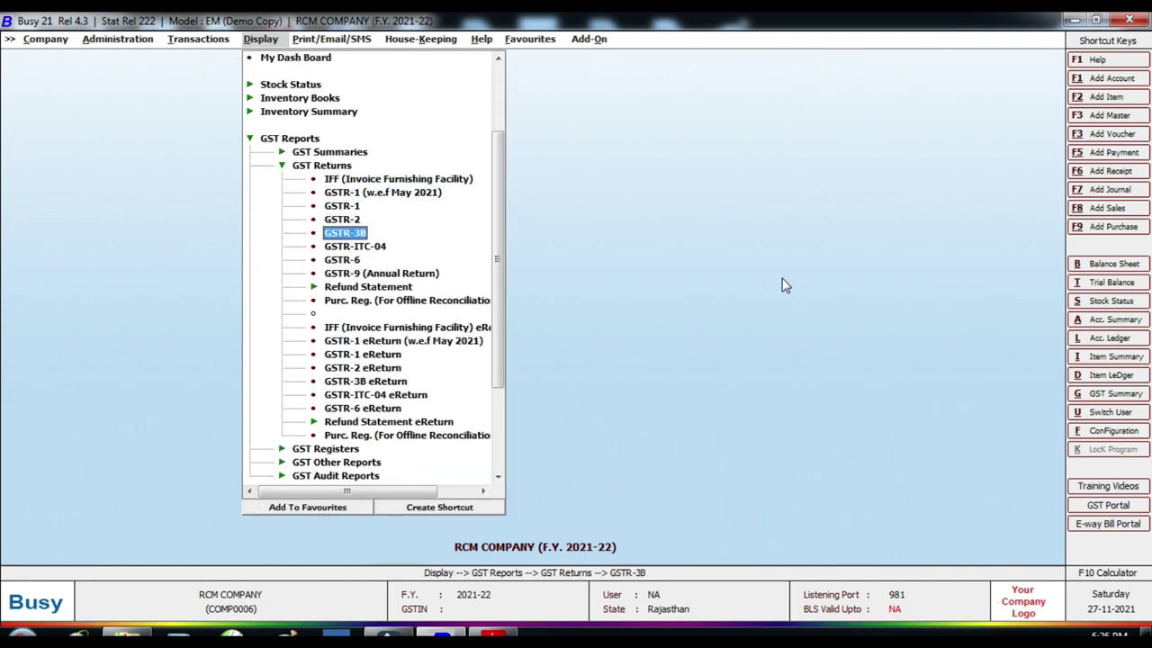
pyautogui.press('Return')
pyautogui.press('Return')
pyautogui.press('F2')
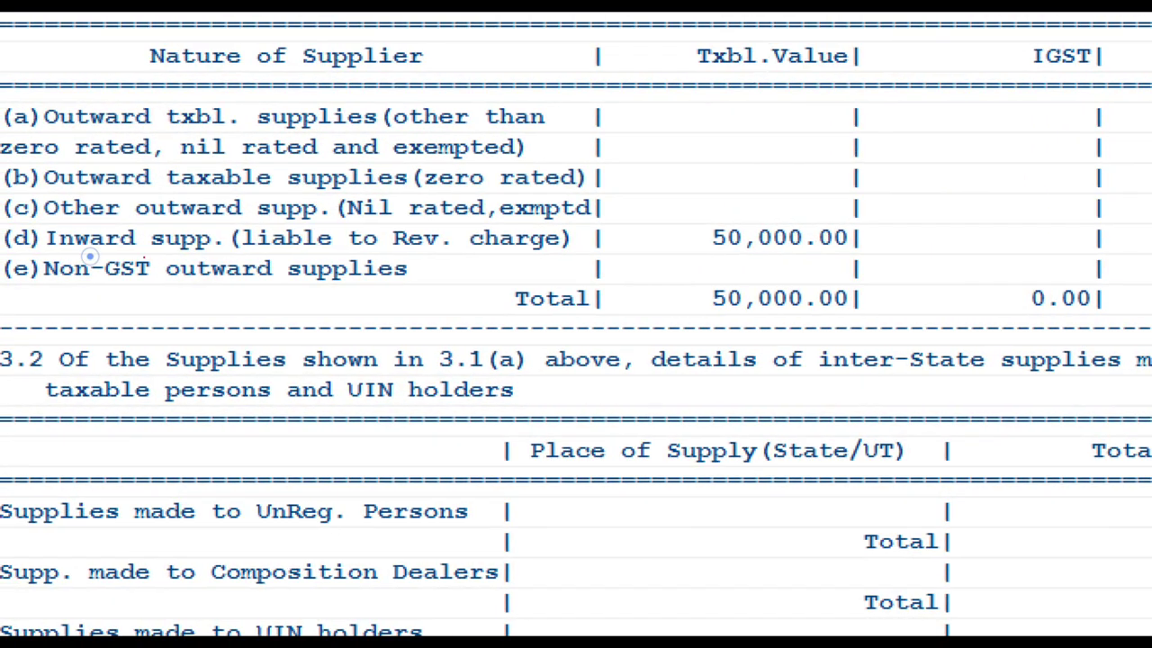
# Examine the reverse charge inward supplies in section 3.1 and the eligible ITC in section 4 of GSTR-3B
pyautogui.moveTo(30, 227); pyautogui.dragTo(611, 255)
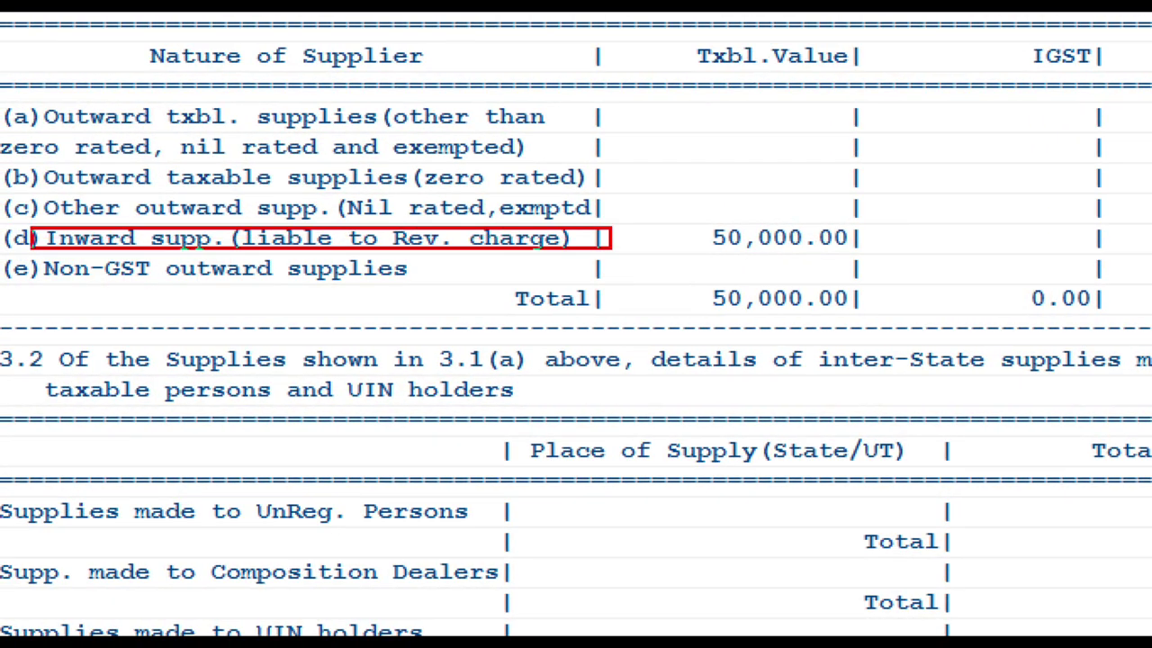
pyautogui.moveTo(664, 214)
pyautogui.mouseDown()
pyautogui.moveTo(736, 259)
pyautogui.moveTo(878, 260)
pyautogui.mouseUp()
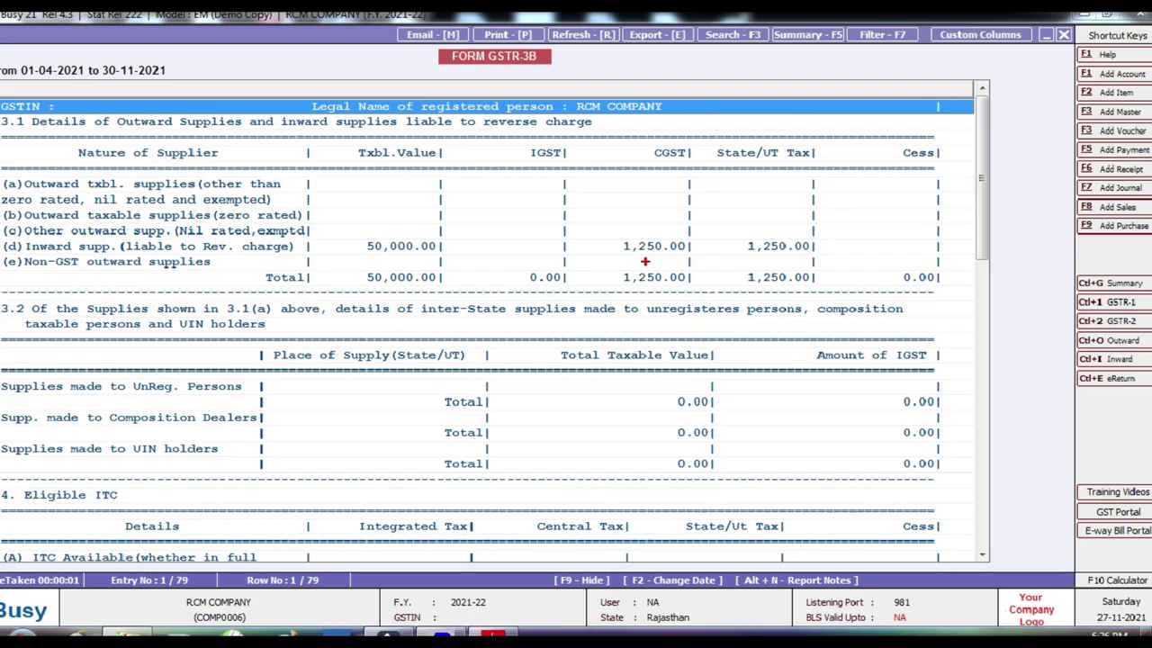
pyautogui.scroll(-3, 487, 421)
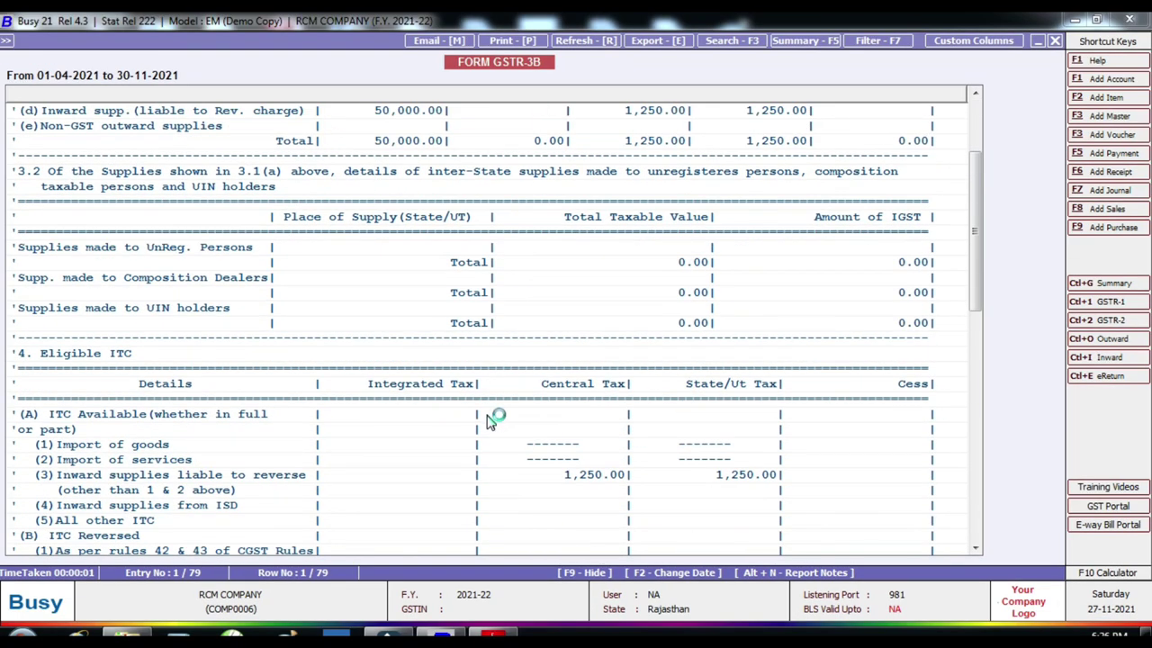
pyautogui.scroll(-3, 487, 421)
pyautogui.scroll(-1, 547, 383)
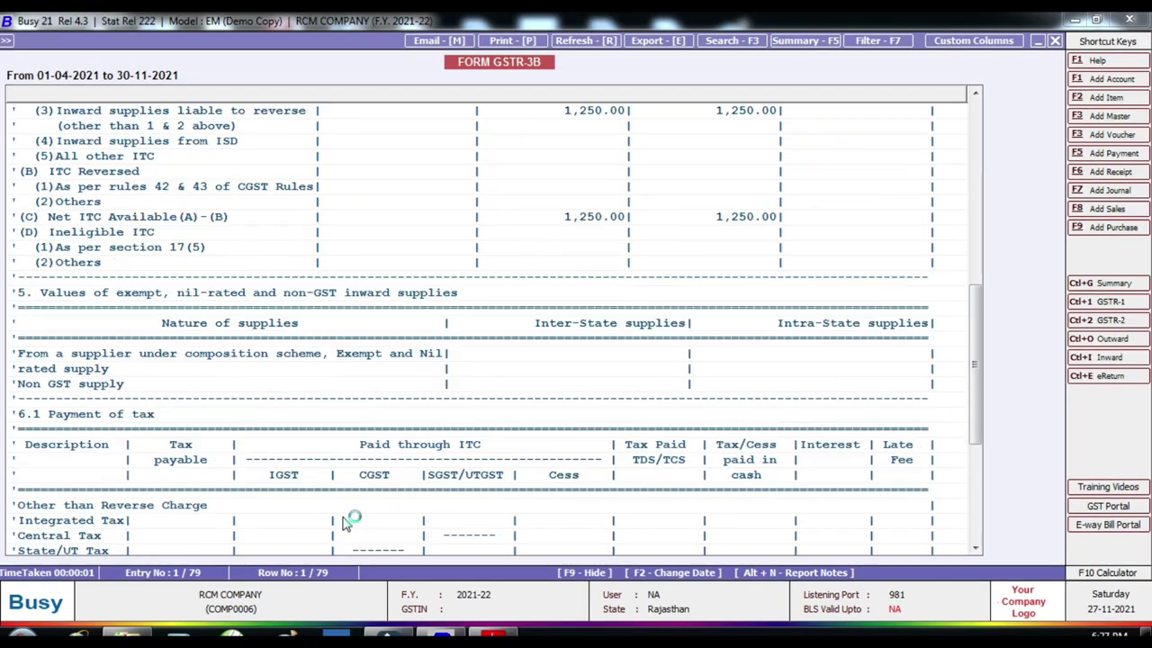
# Examine the reverse charge tax payable and paid-in-cash columns in section 6.1 of GSTR-3B, and close the report
pyautogui.scroll(-4, 198, 431)
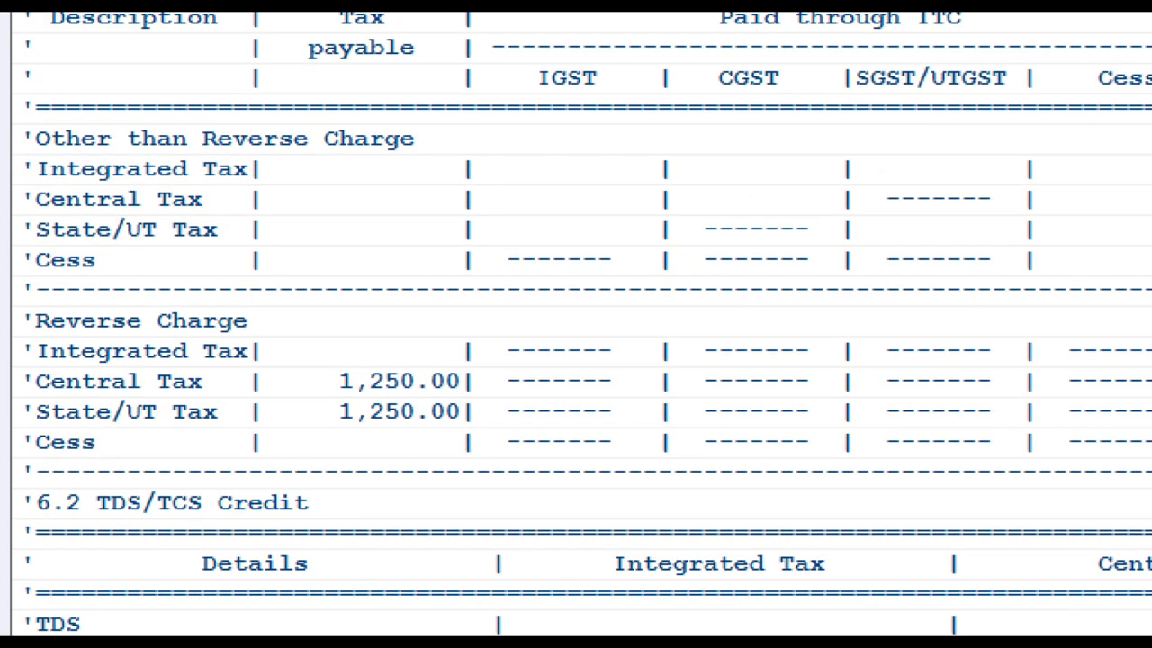
pyautogui.moveTo(269, 14)
pyautogui.mouseDown()
pyautogui.moveTo(310, 141)
pyautogui.moveTo(464, 455)
pyautogui.moveTo(492, 484)
pyautogui.mouseUp()
pyautogui.moveTo(8, 367); pyautogui.dragTo(490, 438)
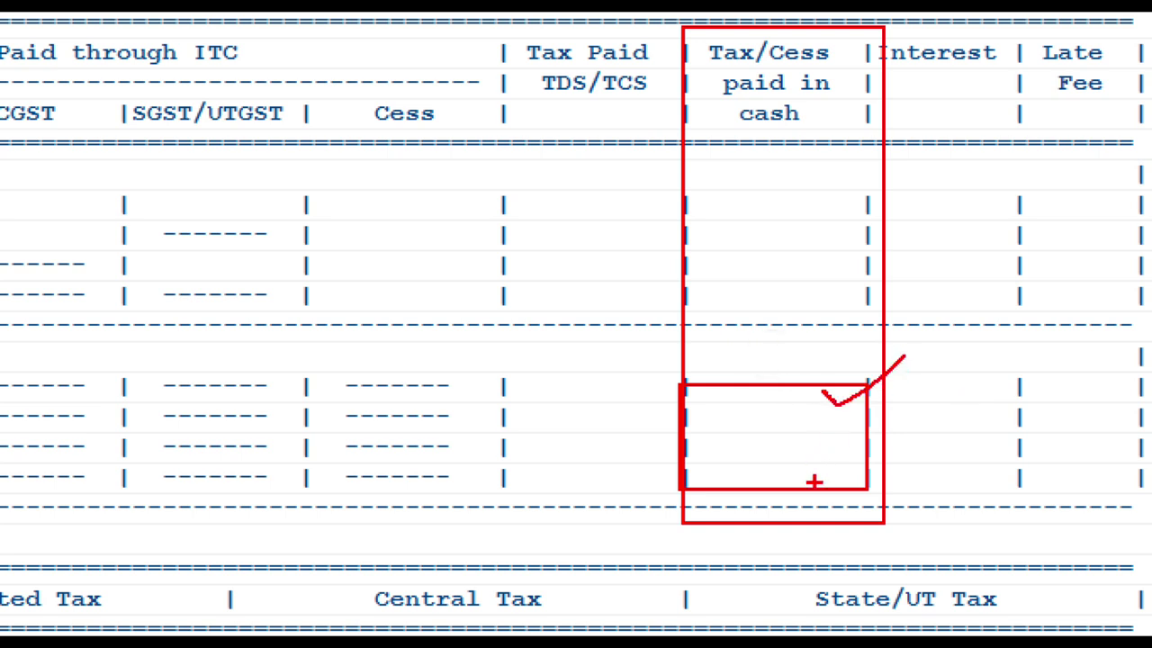
pyautogui.moveTo(844, 455); pyautogui.dragTo(931, 416)
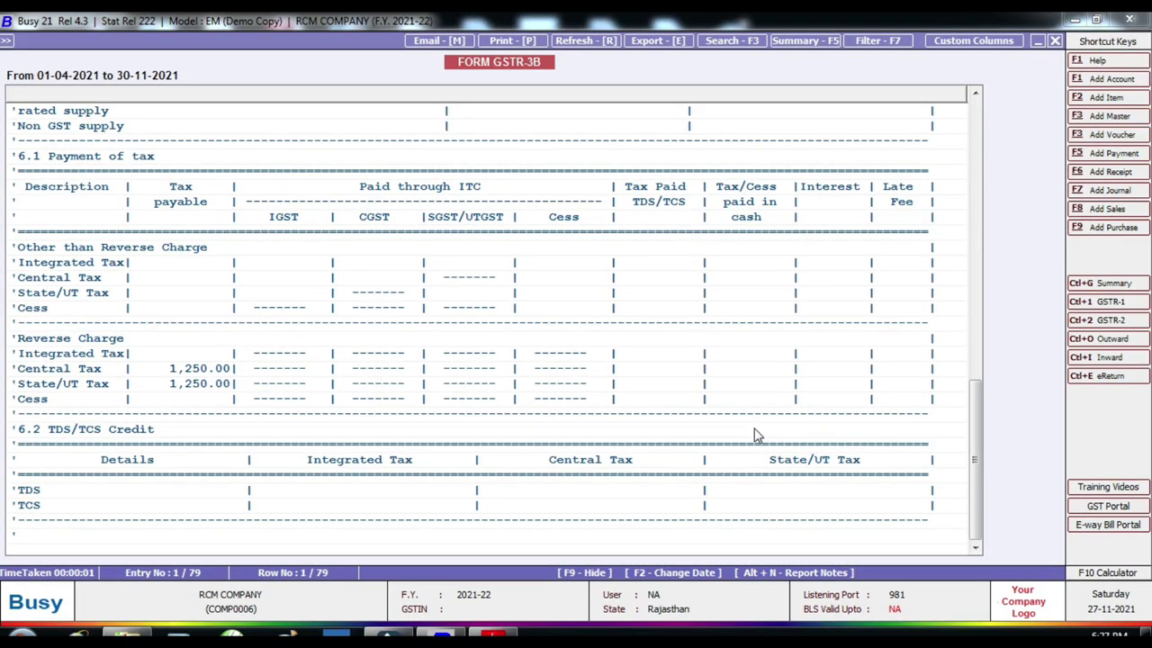
pyautogui.press('Escape')
pyautogui.press('Escape')
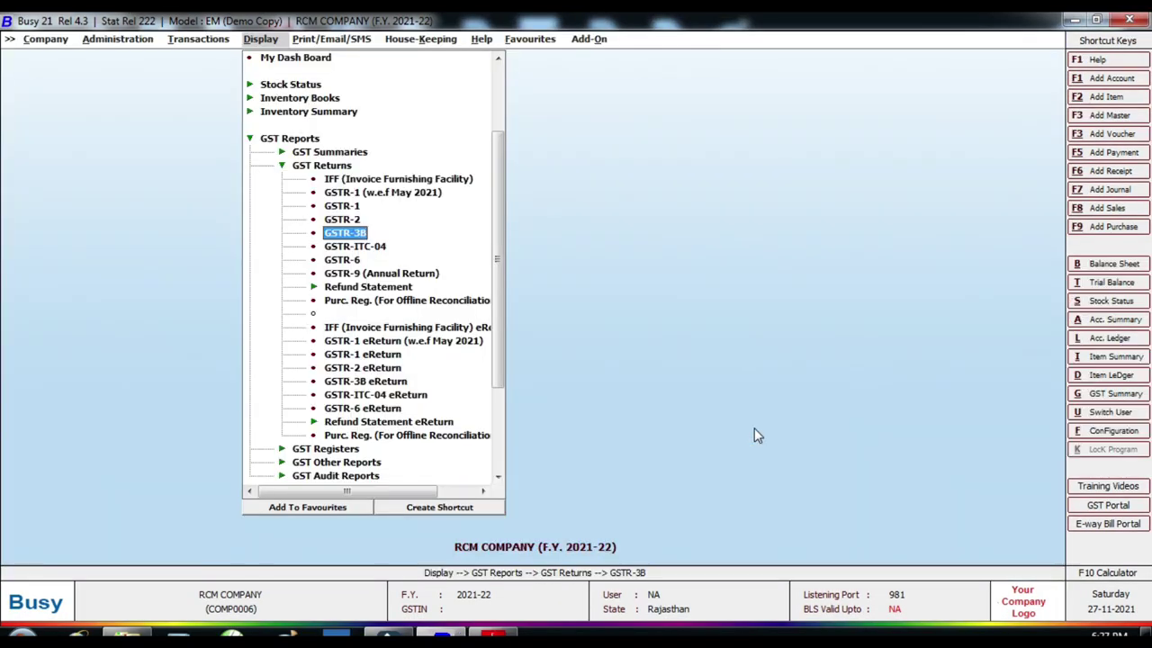
pyautogui.press('Escape')
pyautogui.press('Escape')
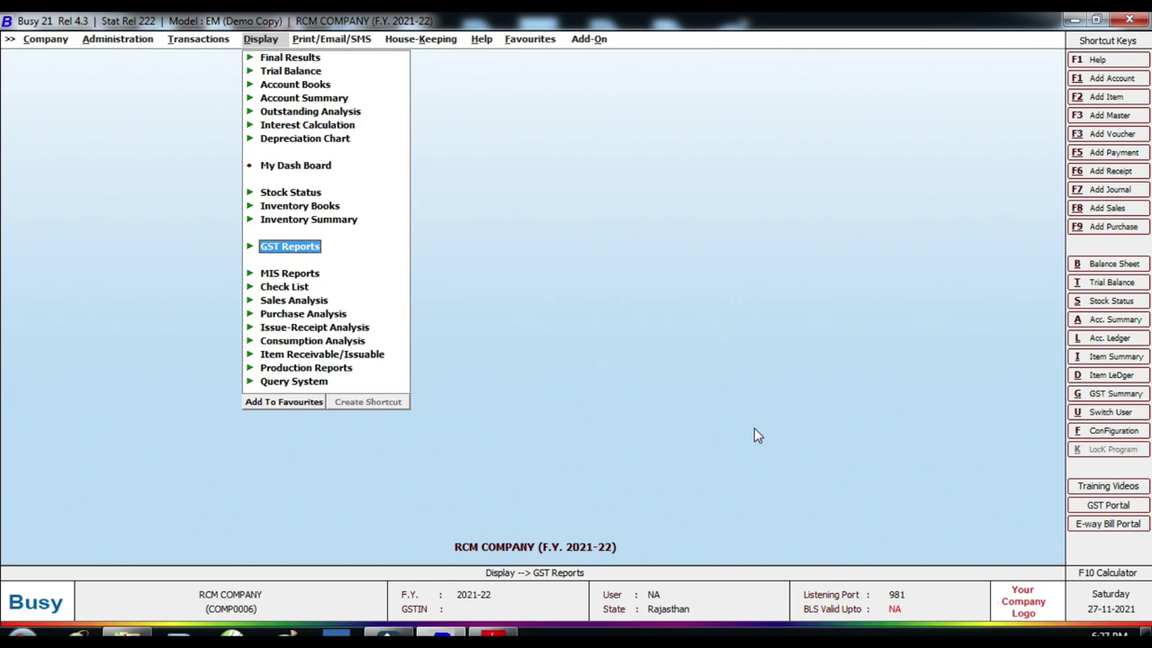
pyautogui.press('Escape')
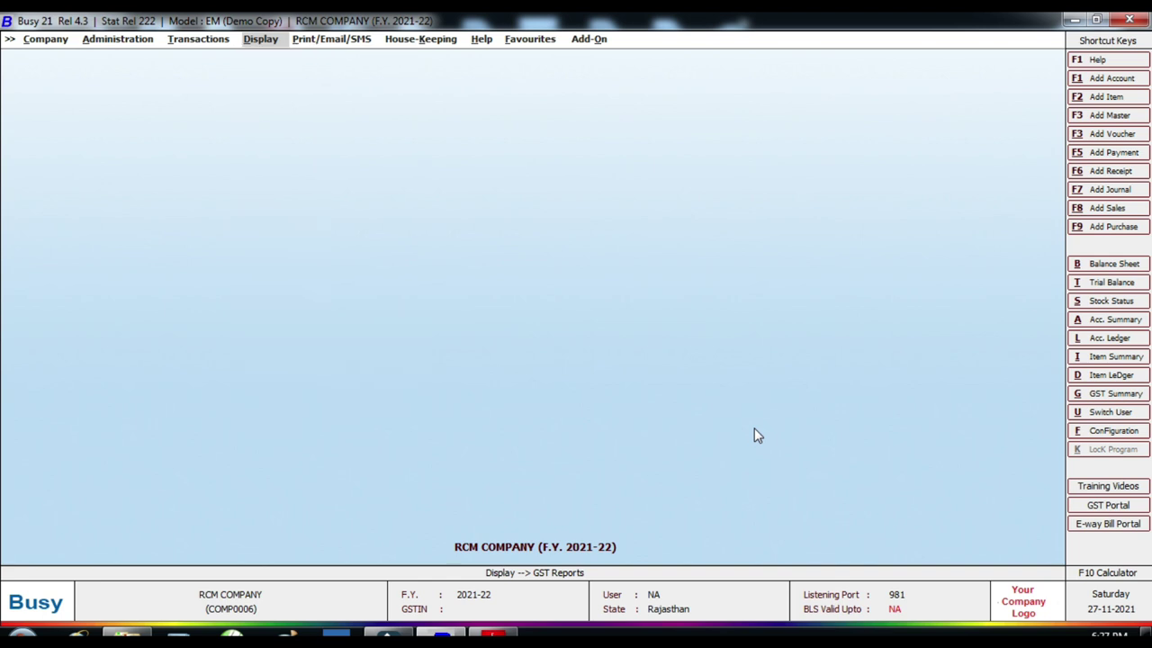
# Generate the standard Balance Sheet for 01-04-2021 to 30-11-2021 with the default options
pyautogui.press('Return')
pyautogui.press('Home')
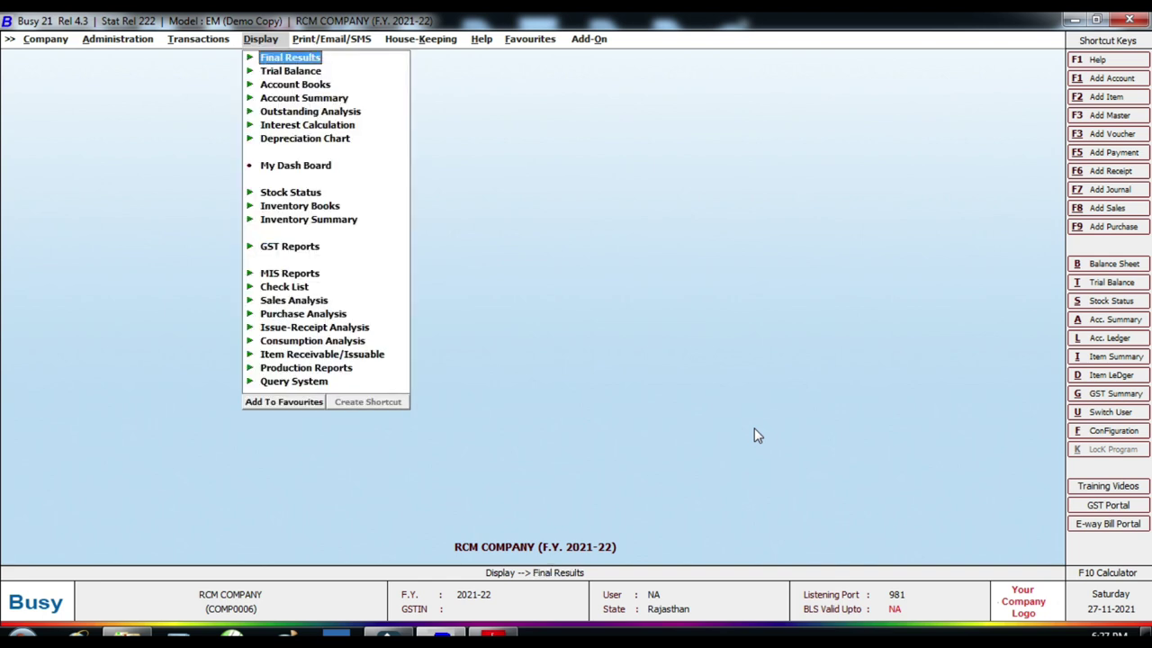
pyautogui.press('Return')
pyautogui.press('Return')
pyautogui.press('Return')
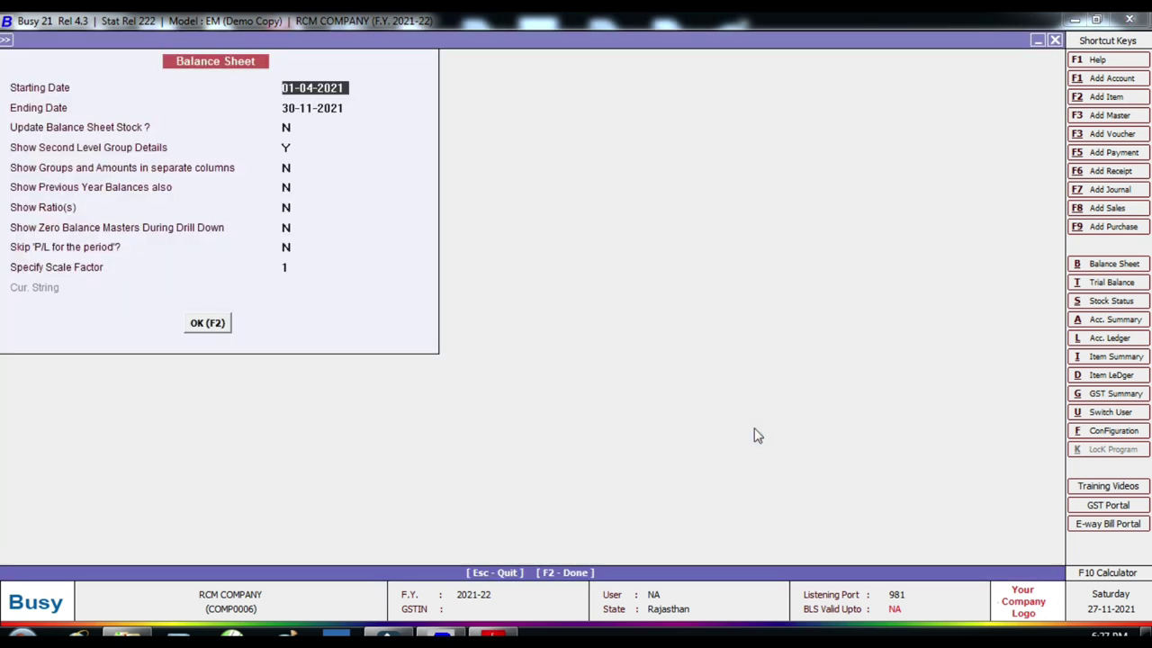
pyautogui.press('F2')
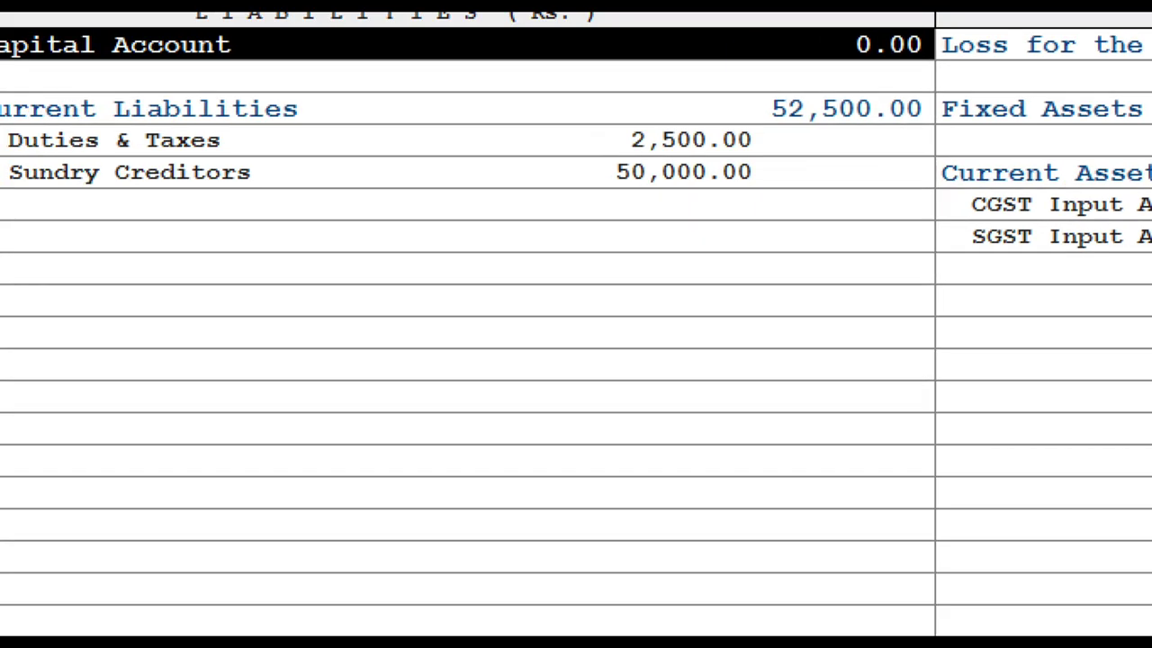
# Drill into the Duties & Taxes group on the liabilities side to view its account balances, and return to the Balance Sheet
pyautogui.moveTo(650, 131); pyautogui.dragTo(767, 169)
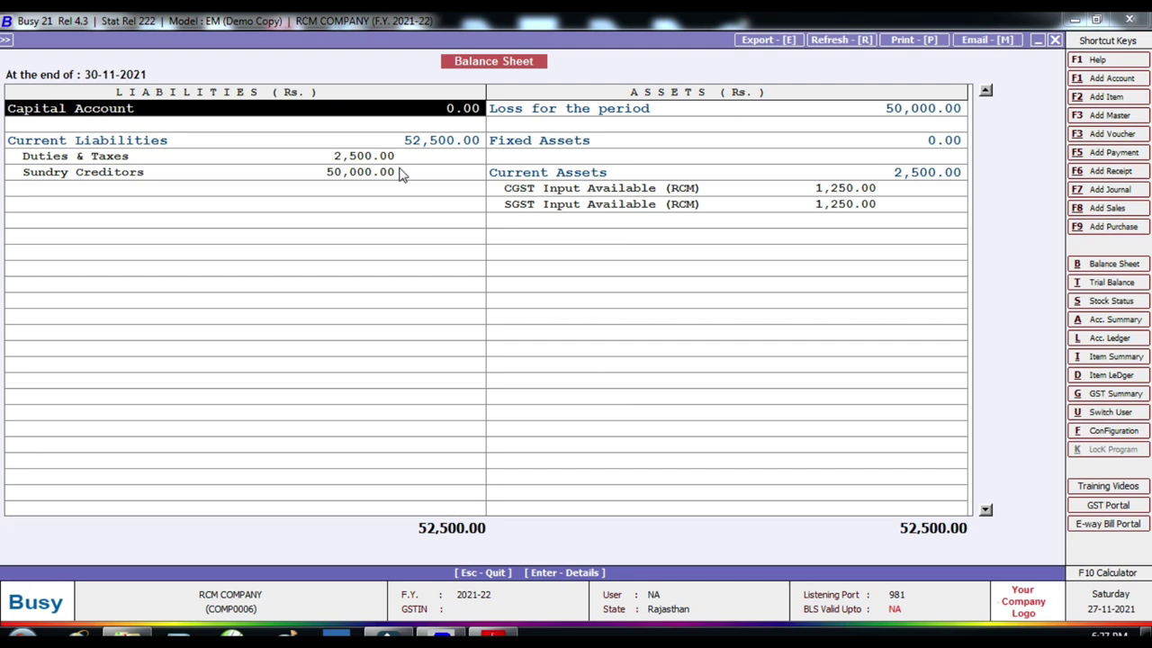
pyautogui.press('Down')
pyautogui.press('Down')
pyautogui.press('Down')
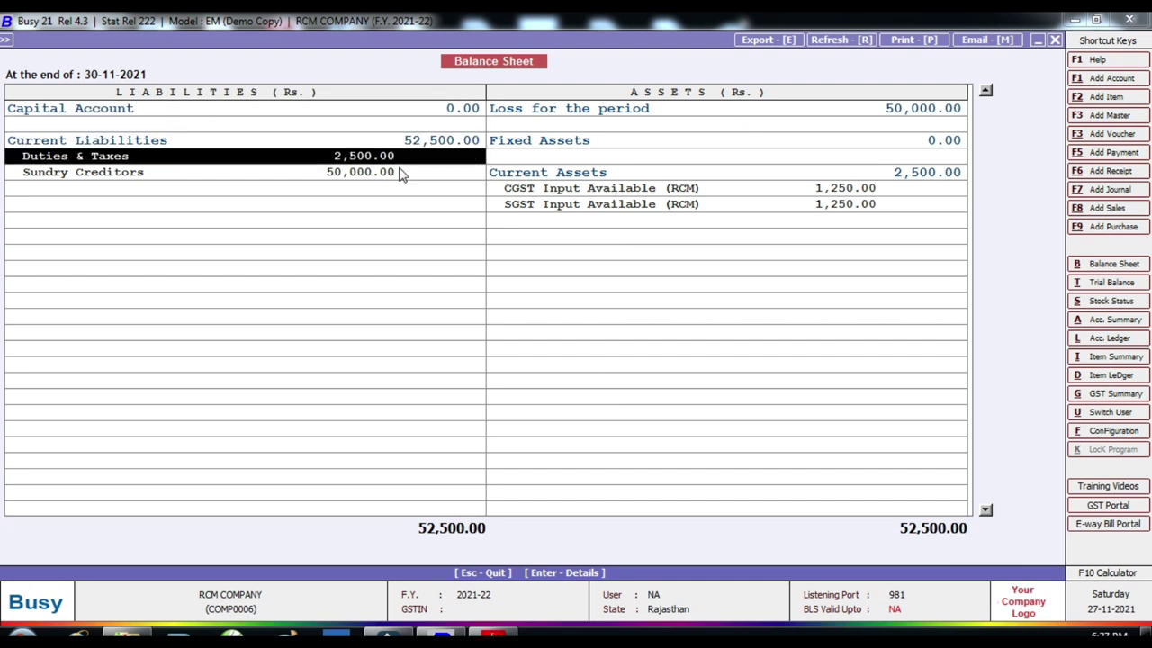
pyautogui.press('Return')
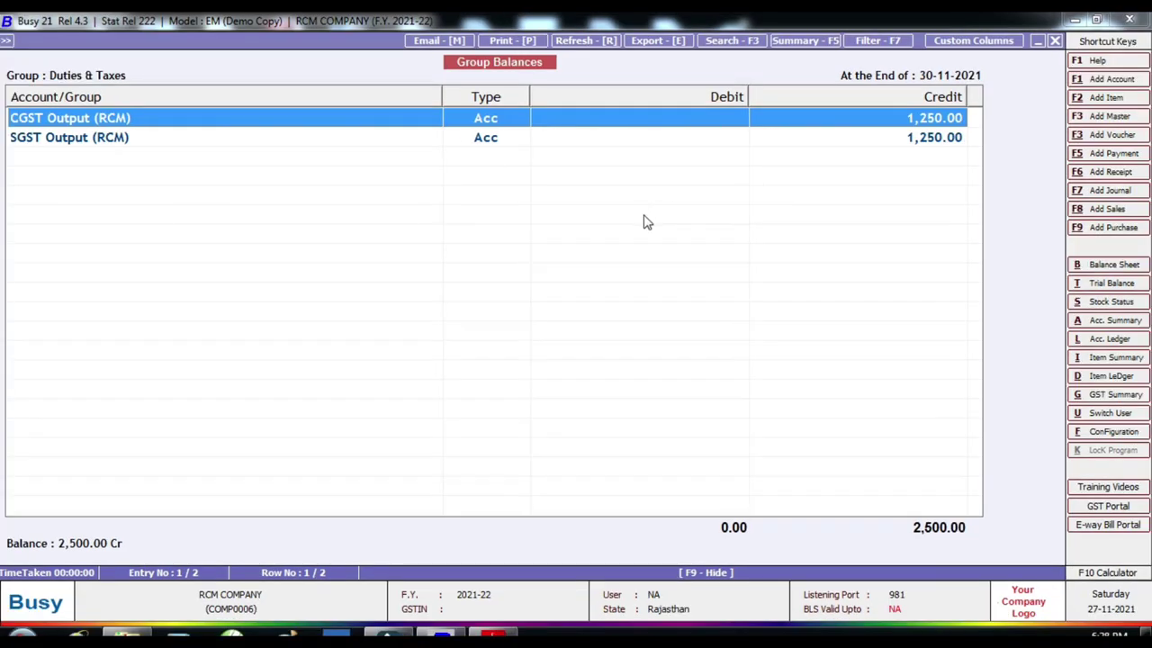
pyautogui.press('Escape')
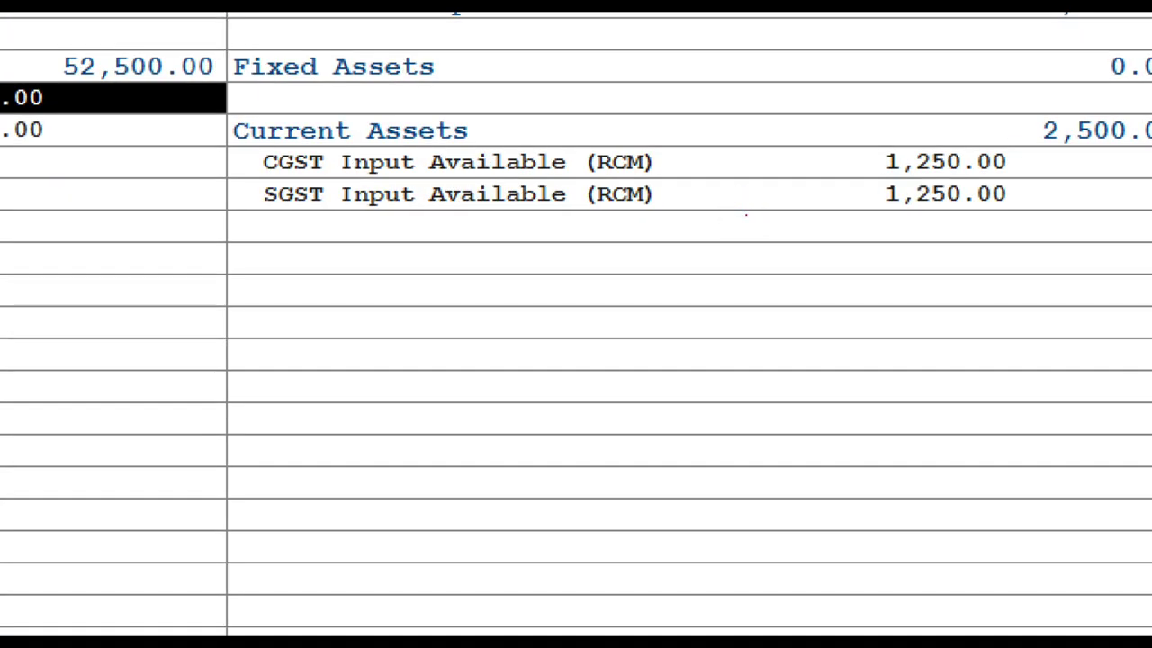
# Check the CGST and SGST Input Available (RCM) amounts under Current Assets, and close the Balance Sheet
pyautogui.moveTo(845, 141)
pyautogui.mouseDown()
pyautogui.moveTo(877, 193)
pyautogui.moveTo(1008, 219)
pyautogui.mouseUp()
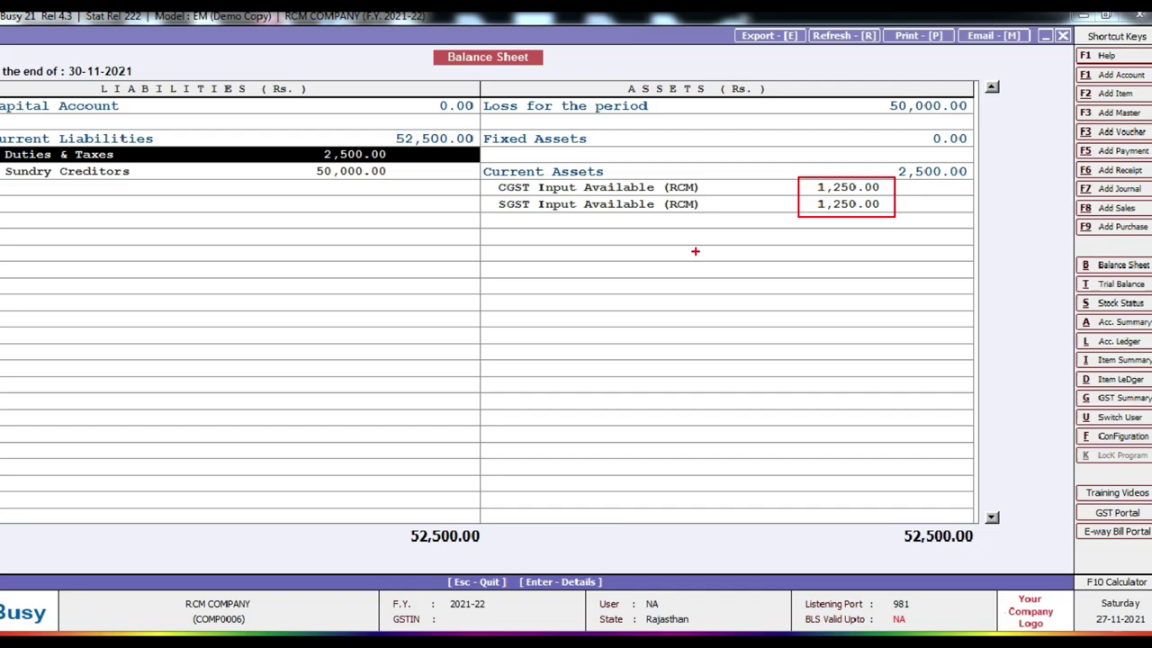
pyautogui.press('Escape')
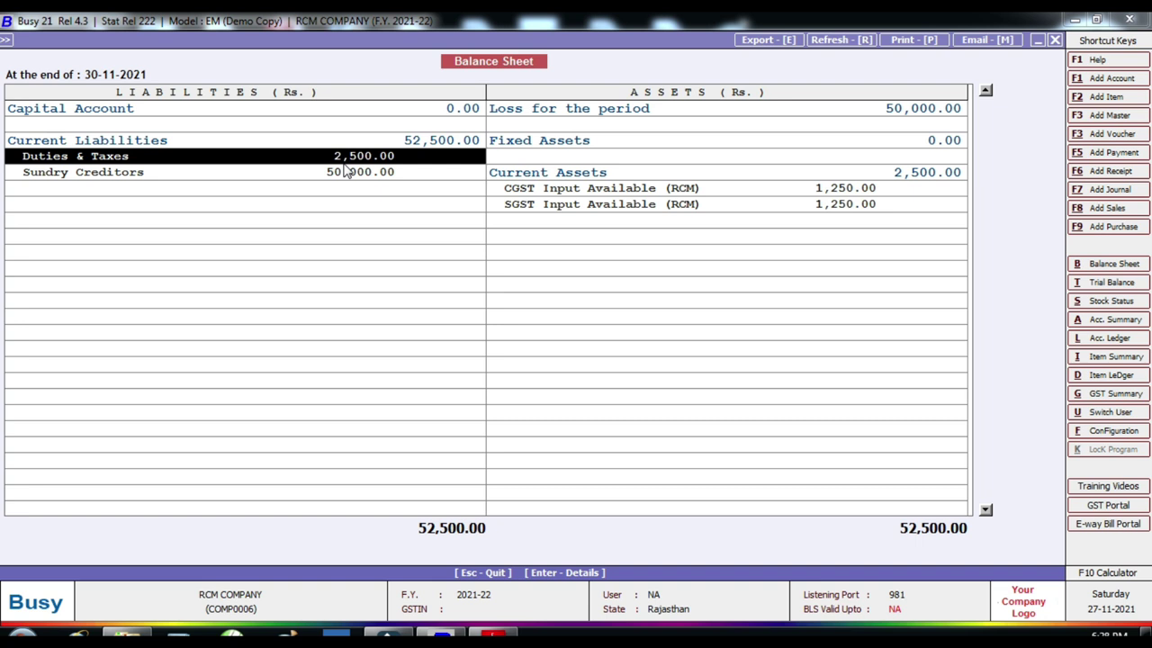
pyautogui.press('Escape')
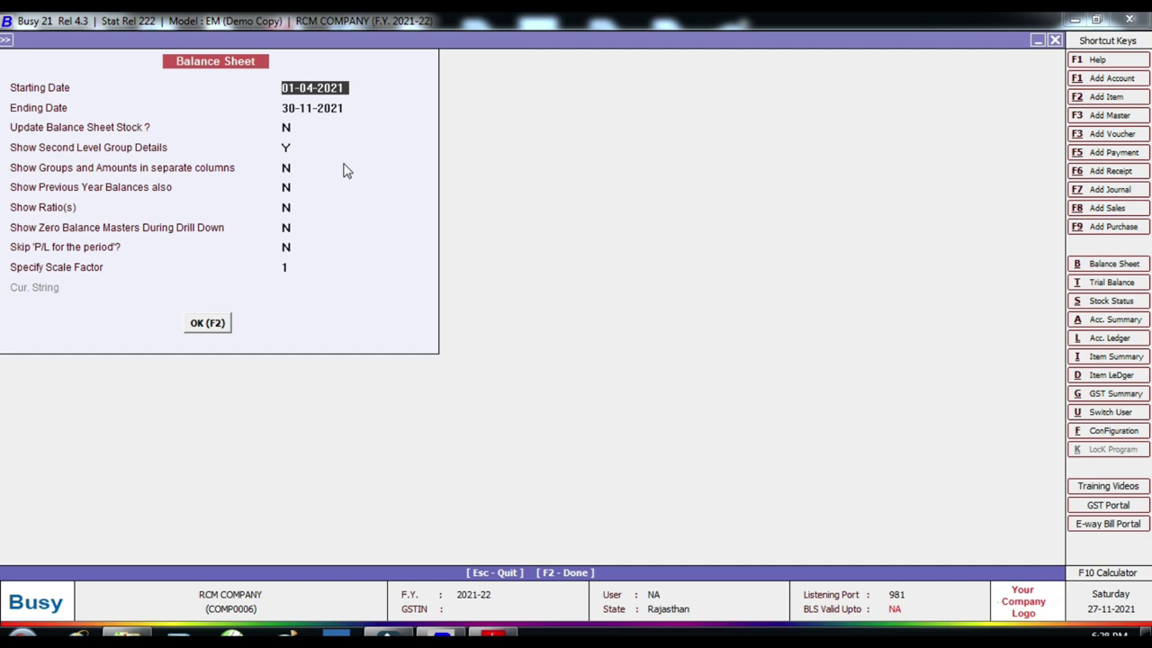
pyautogui.press('Escape')
# Start a new journal voucher in the Main series dated 30-11-2021
pyautogui.press('Left')
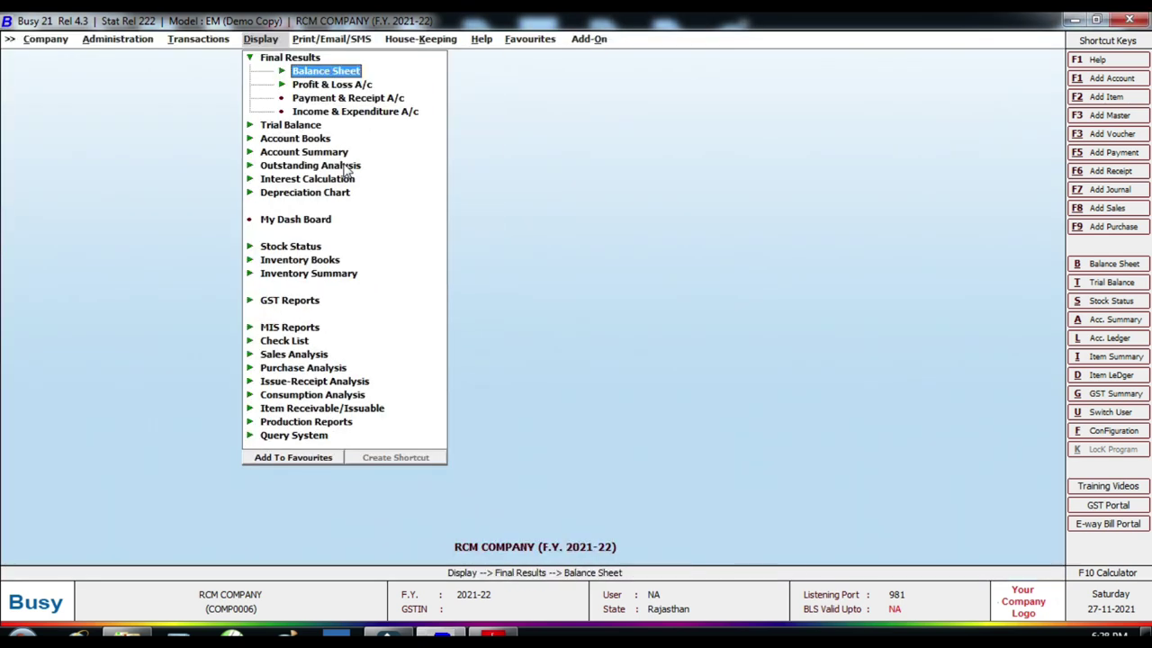
pyautogui.press('Left')
pyautogui.press('Left')
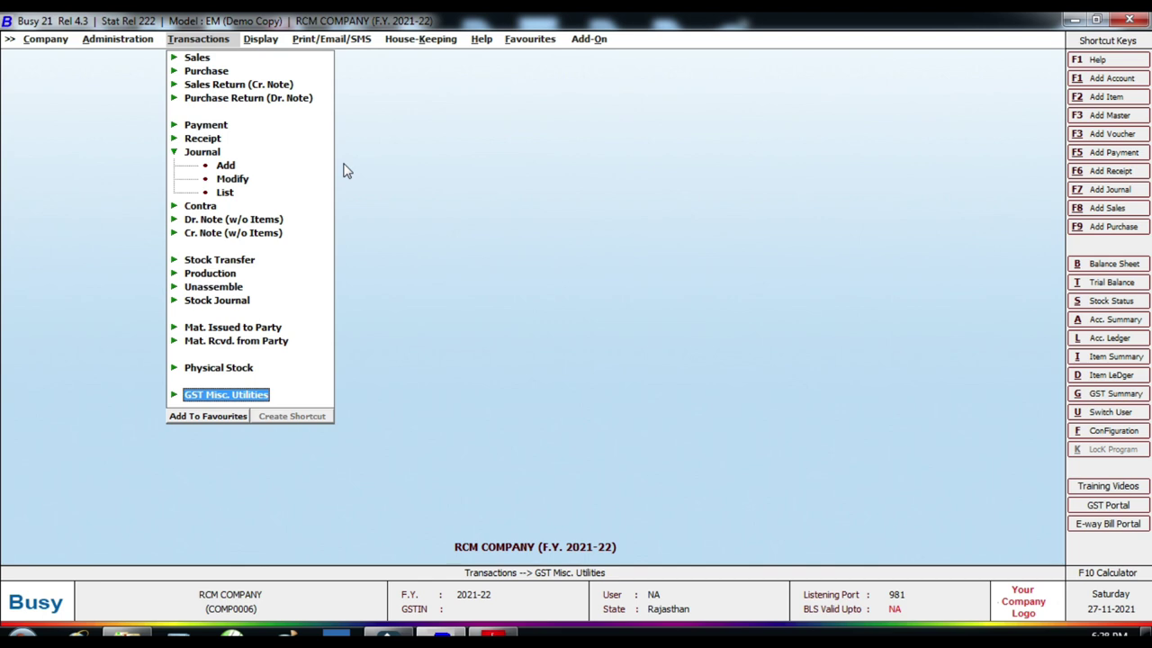
pyautogui.press('Up')
pyautogui.press('Up')
pyautogui.press('Up')
pyautogui.press('Up')
pyautogui.press('Up')
pyautogui.press('Up')
pyautogui.press('Up')
pyautogui.press('Up')
pyautogui.press('Up')
pyautogui.press('Up')
pyautogui.press('Up')
pyautogui.press('Up')
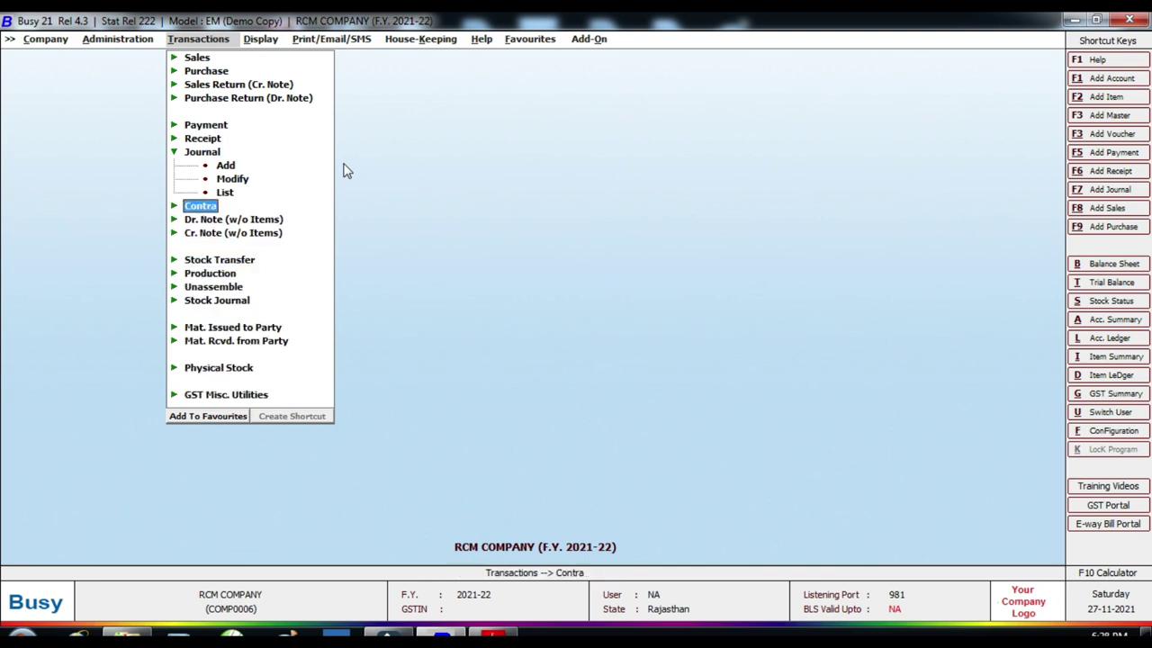
pyautogui.press('Up')
pyautogui.press('Return')
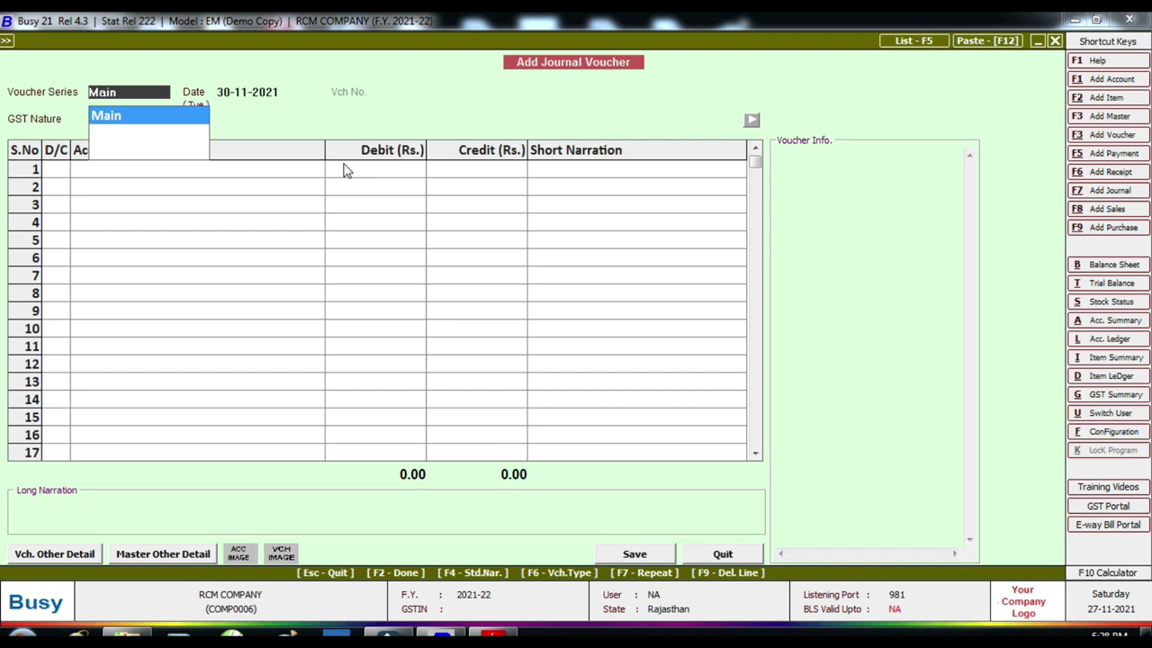
pyautogui.press('Return')
pyautogui.press('Return')
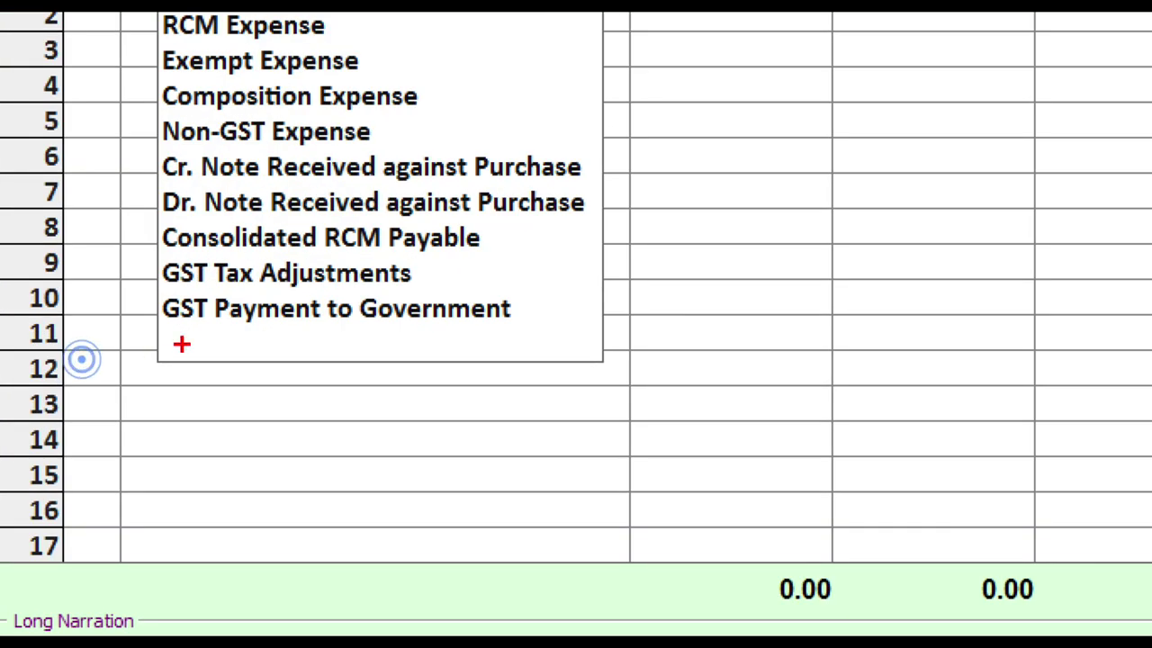
# Set the journal voucher's GST nature to GST Payment to Government
pyautogui.moveTo(149, 294)
pyautogui.mouseDown()
pyautogui.moveTo(496, 358)
pyautogui.moveTo(569, 336)
pyautogui.mouseUp()
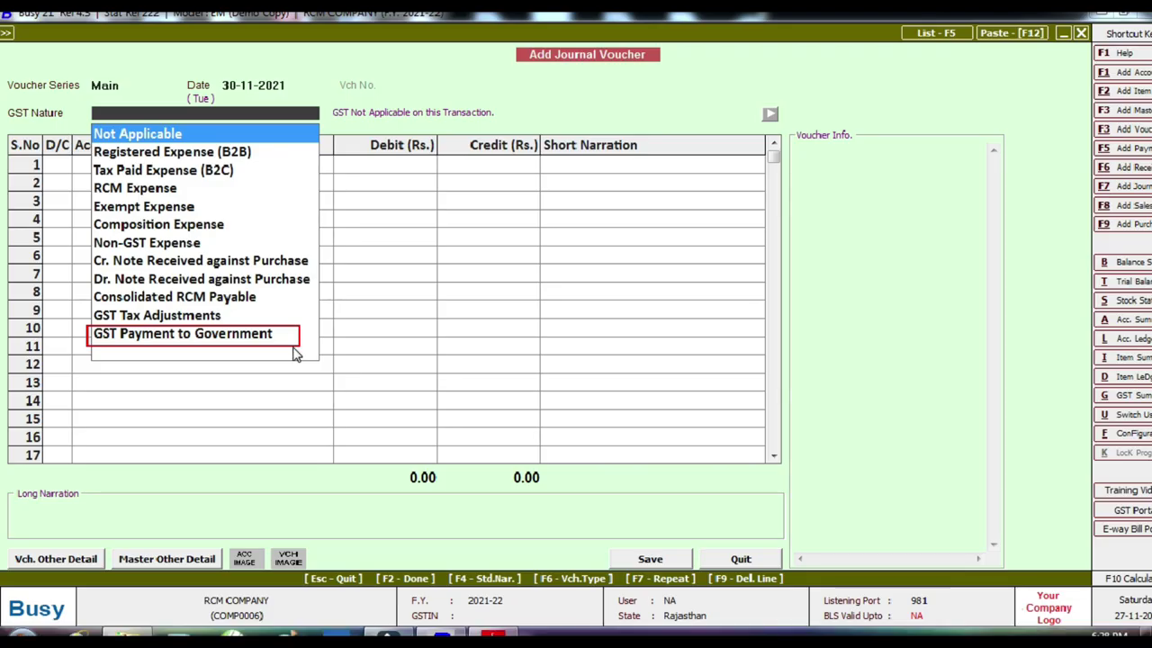
pyautogui.press('Down')
pyautogui.press('Down')
pyautogui.press('Down')
pyautogui.press('Down')
pyautogui.press('Down')
pyautogui.press('Down')
pyautogui.press('Down')
pyautogui.press('Down')
pyautogui.press('Down')
pyautogui.press('Down')
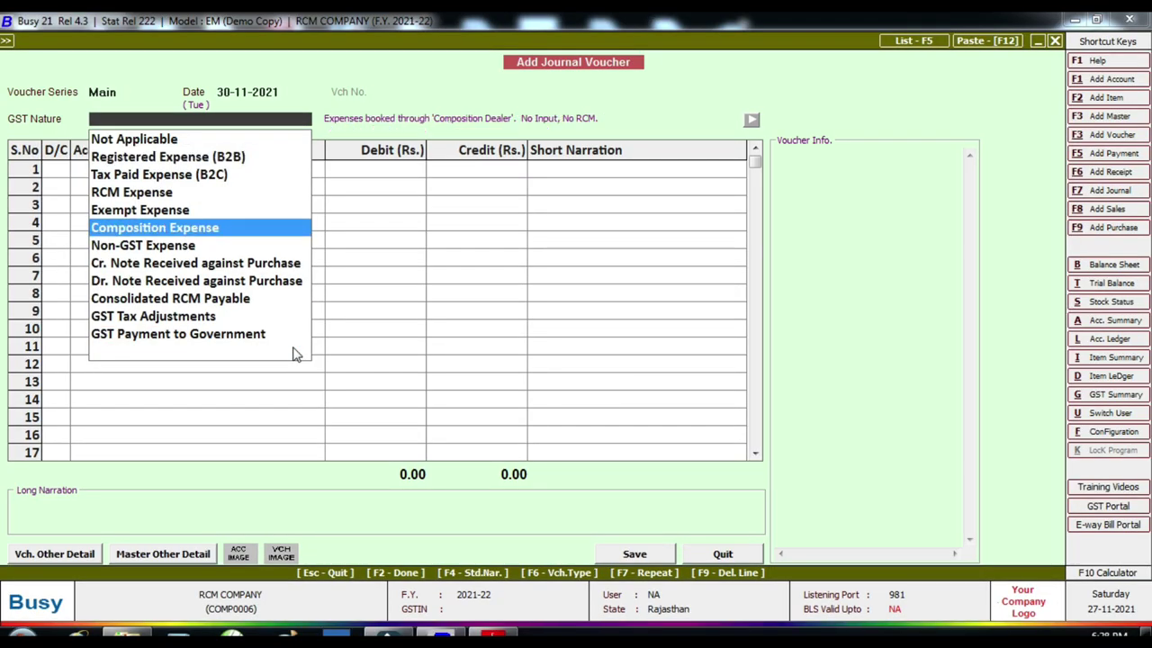
pyautogui.press('Down')
pyautogui.press('Return')
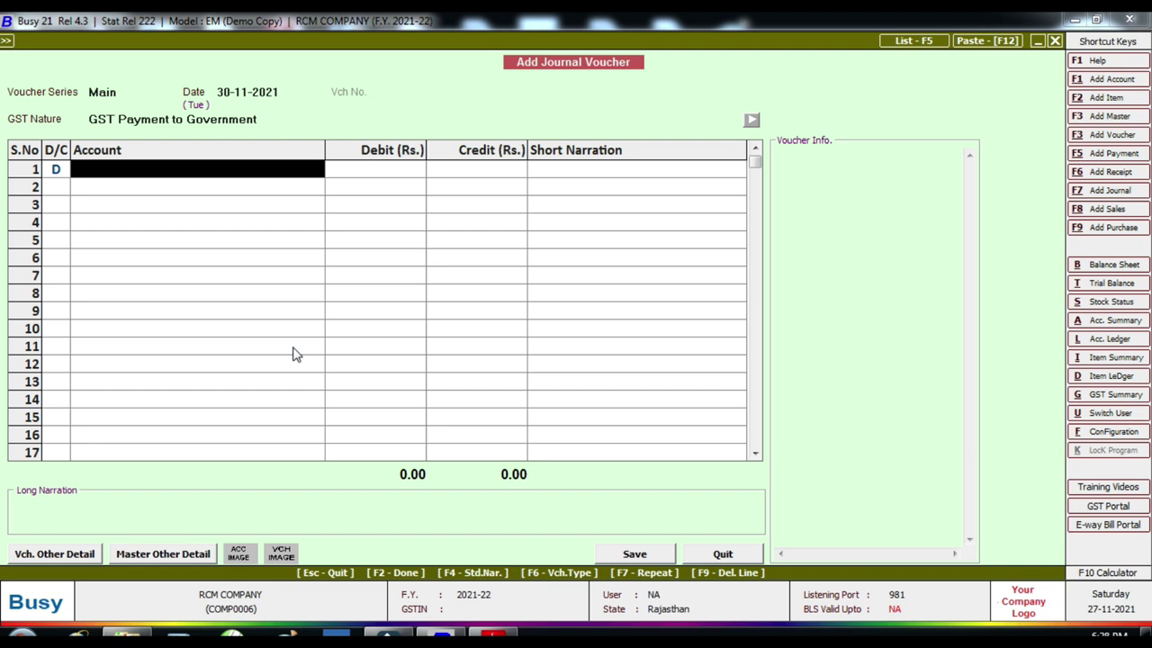
# Debit the CGST Output (RCM) account with 1,250 in the first row of the voucher
pyautogui.write('rCM')
pyautogui.press('Down')
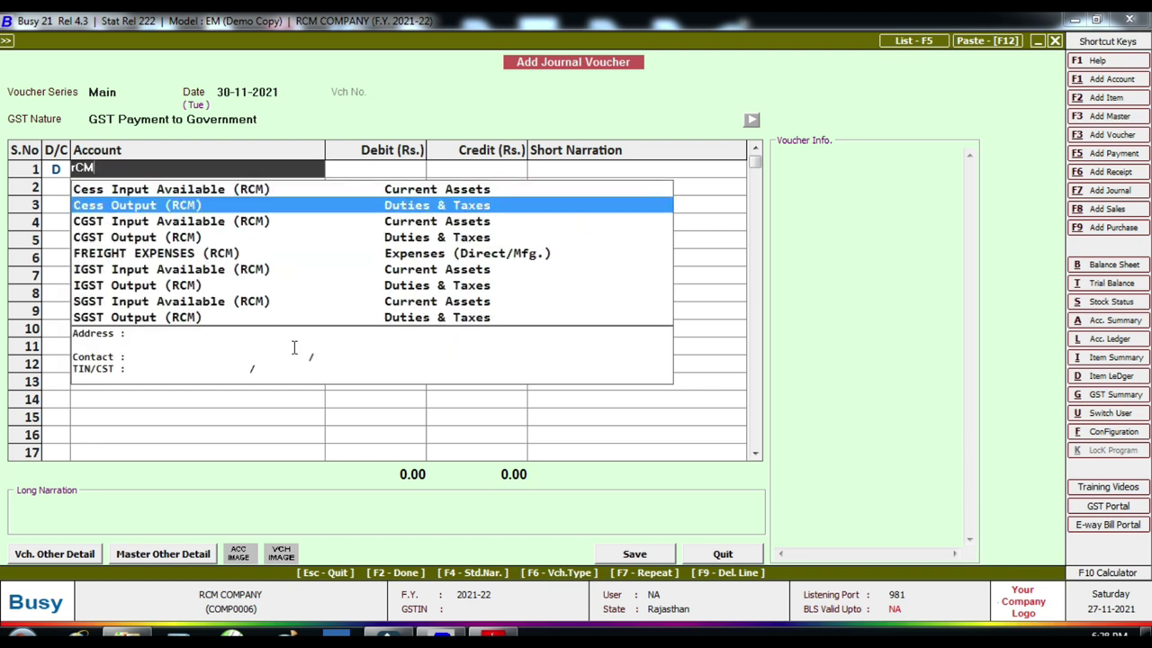
pyautogui.press('Down')
pyautogui.press('Down')
pyautogui.press('Return')
pyautogui.write('1250')
pyautogui.press('Return')
pyautogui.press('Return')
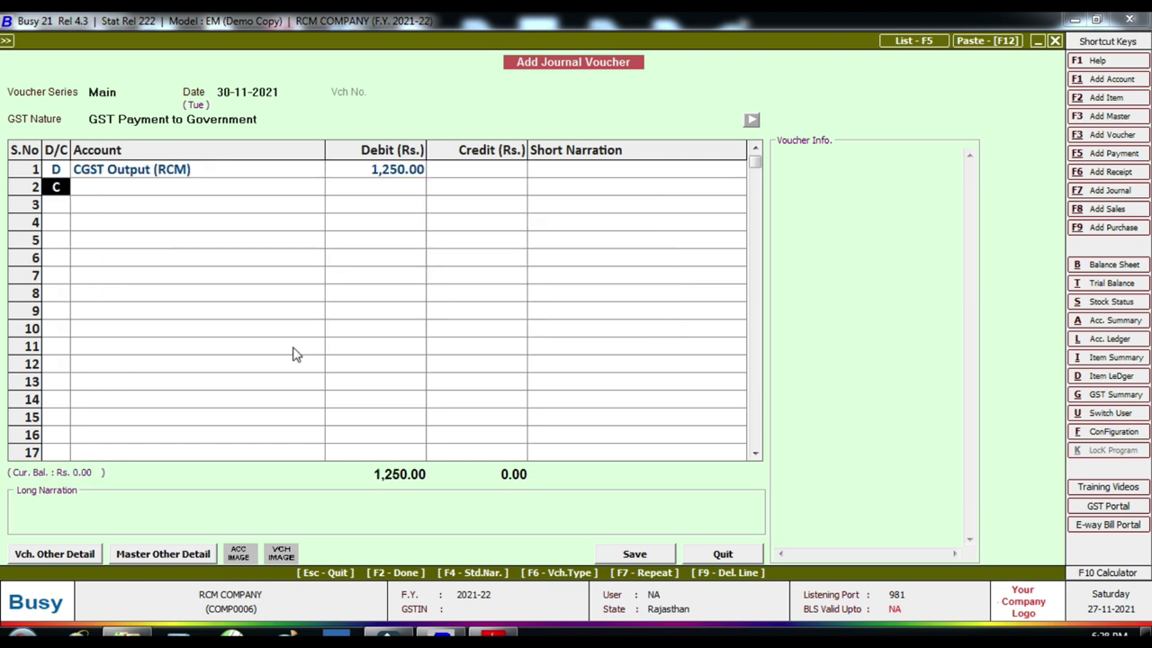
# Add a second debit row for the SGST Output (RCM) account with an amount of 1,250
pyautogui.press('d')
pyautogui.press('Return')
pyautogui.write('sG')
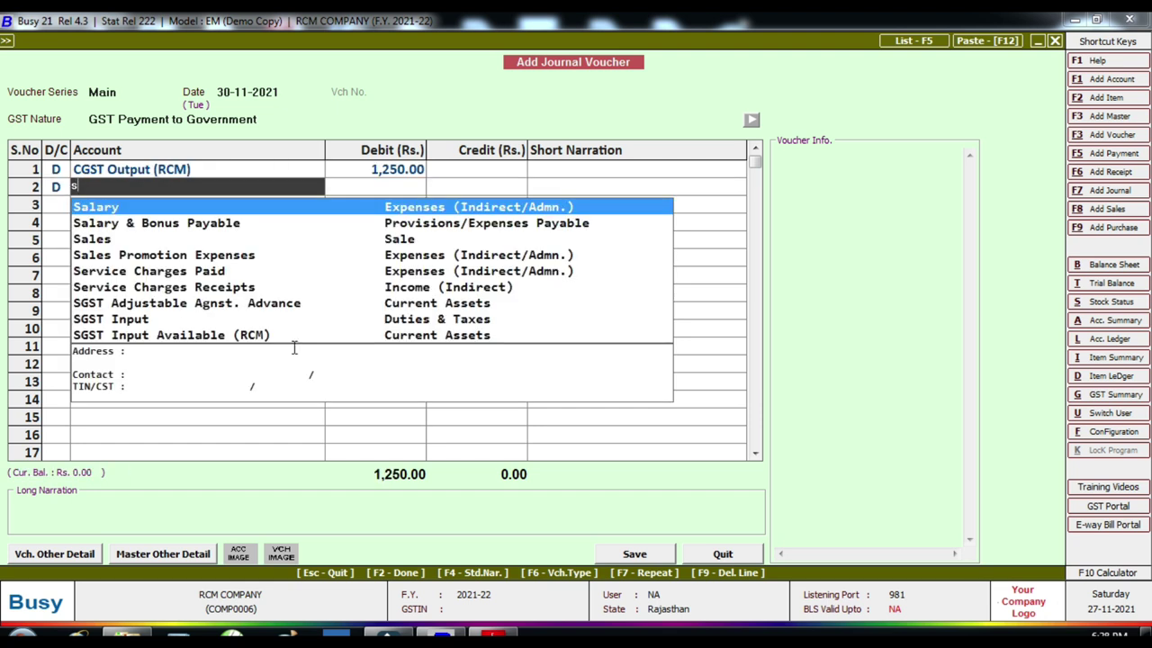
pyautogui.press('Down')
pyautogui.press('Down')
pyautogui.press('Down')
pyautogui.press('Down')
pyautogui.press('Return')
pyautogui.write('1250')
pyautogui.press('Return')
pyautogui.press('Return')
pyautogui.press('Return')
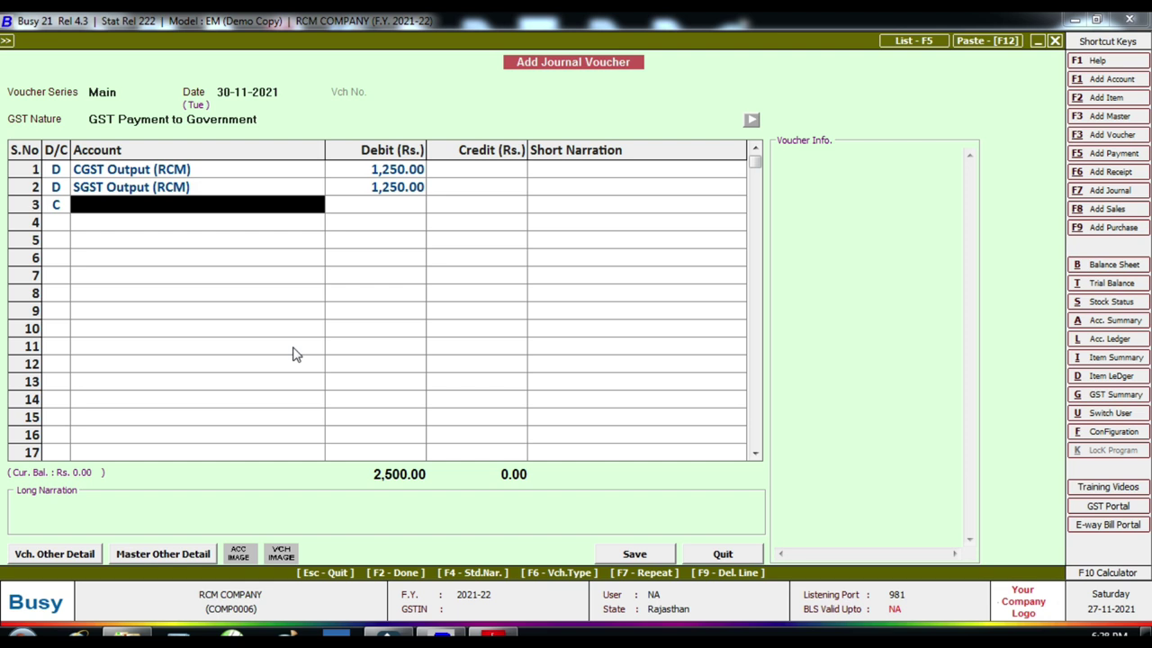
# Create a new account master named SBI BANK under the Bank Accounts group for the voucher's credit row
pyautogui.press('F3')
pyautogui.write('SBI BANK')
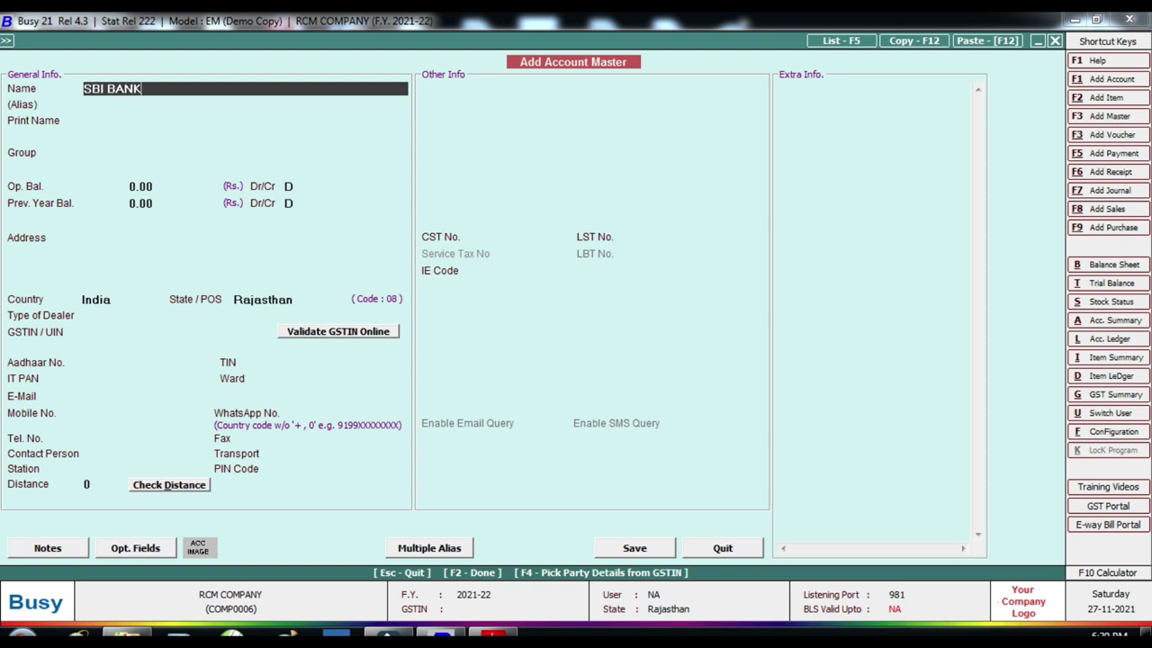
pyautogui.press('Return')
pyautogui.press('Return')
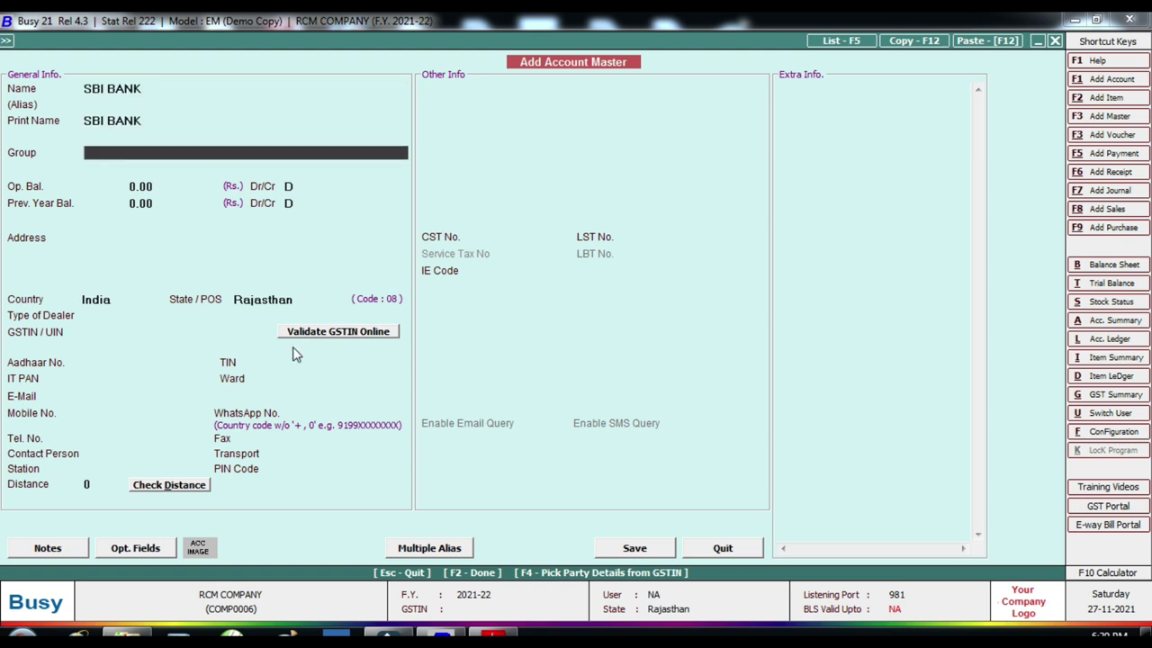
pyautogui.write('BANK')
pyautogui.press('Return')
pyautogui.press('Return')
pyautogui.press('Return')
pyautogui.press('Return')
pyautogui.press('Return')
pyautogui.press('Return')
pyautogui.press('Return')
pyautogui.press('Return')
# Set the bank account's type of dealer to Registered and save the account master without a GSTIN
pyautogui.press('Up')
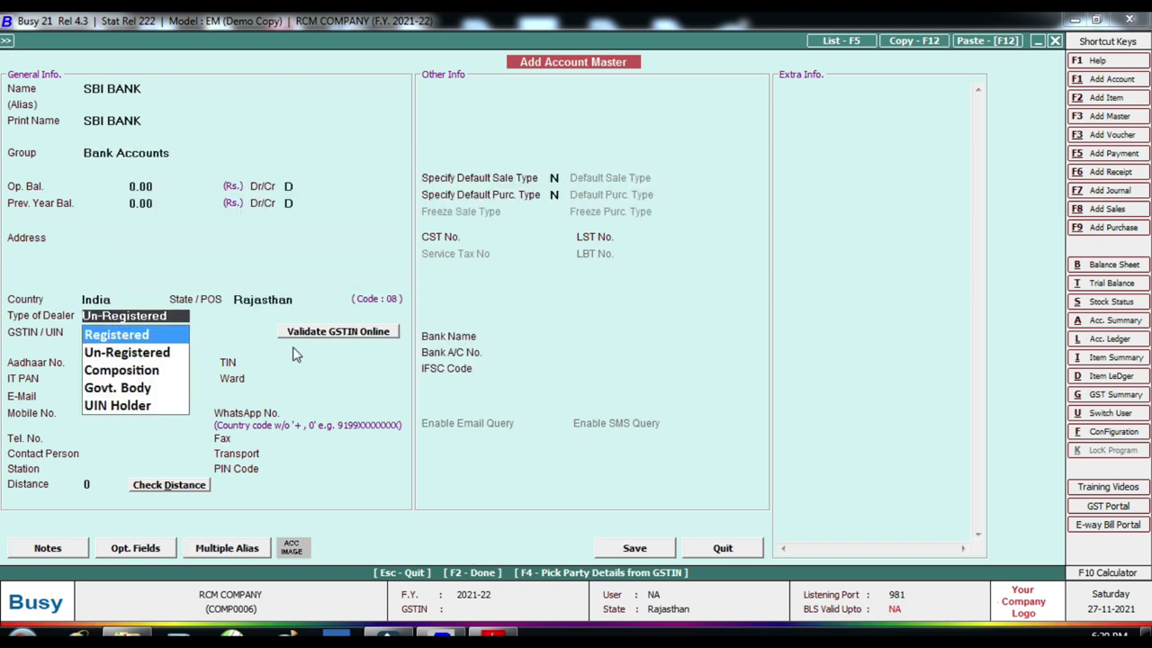
pyautogui.press('Return')
pyautogui.press('Return')
pyautogui.press('Return')
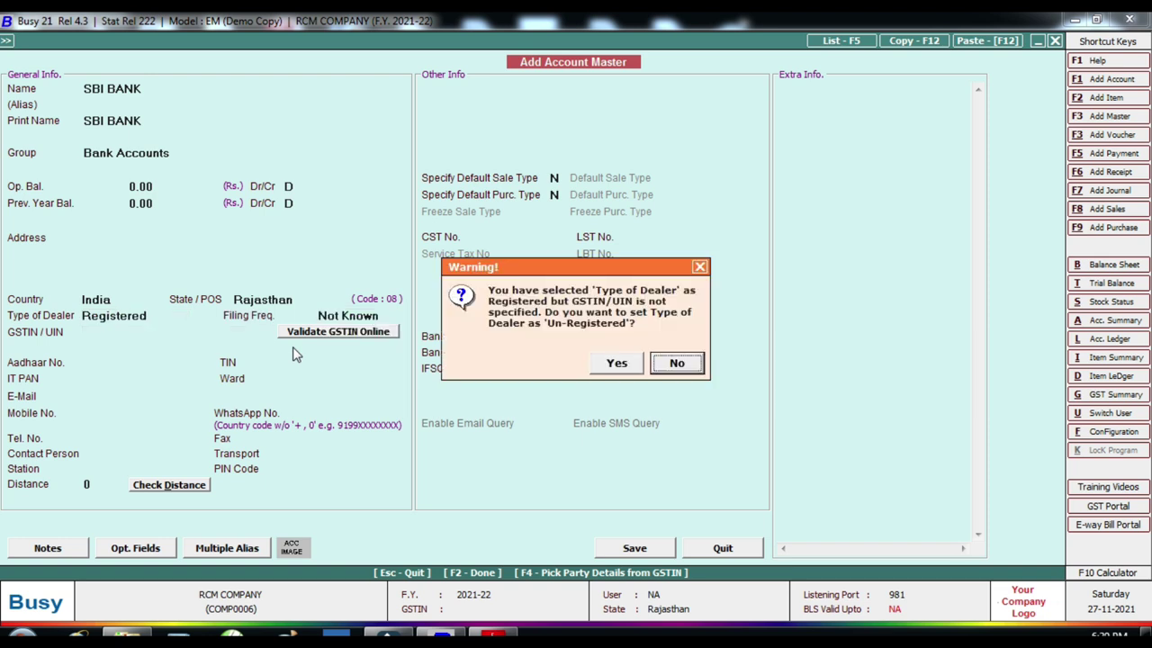
pyautogui.press('Return')
pyautogui.press('Return')
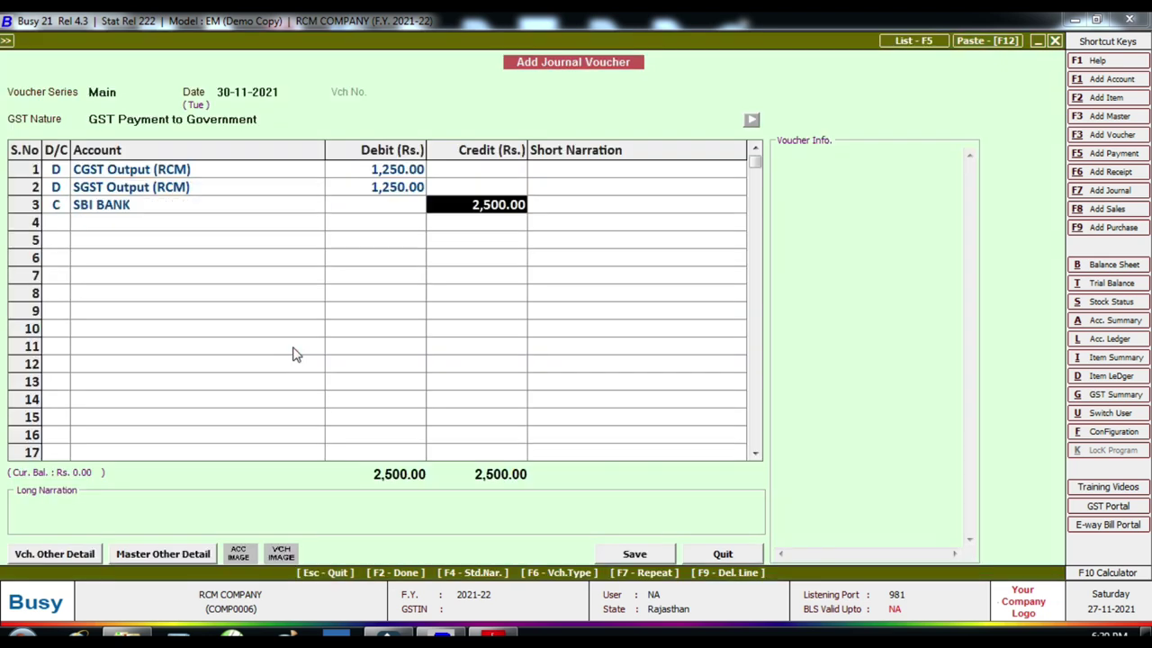
# Credit SBI BANK with 2,500 and proceed to the voucher's GST payment details
pyautogui.press('Return')
pyautogui.press('Return')
pyautogui.press('Return')
pyautogui.press('Return')
pyautogui.press('Return')
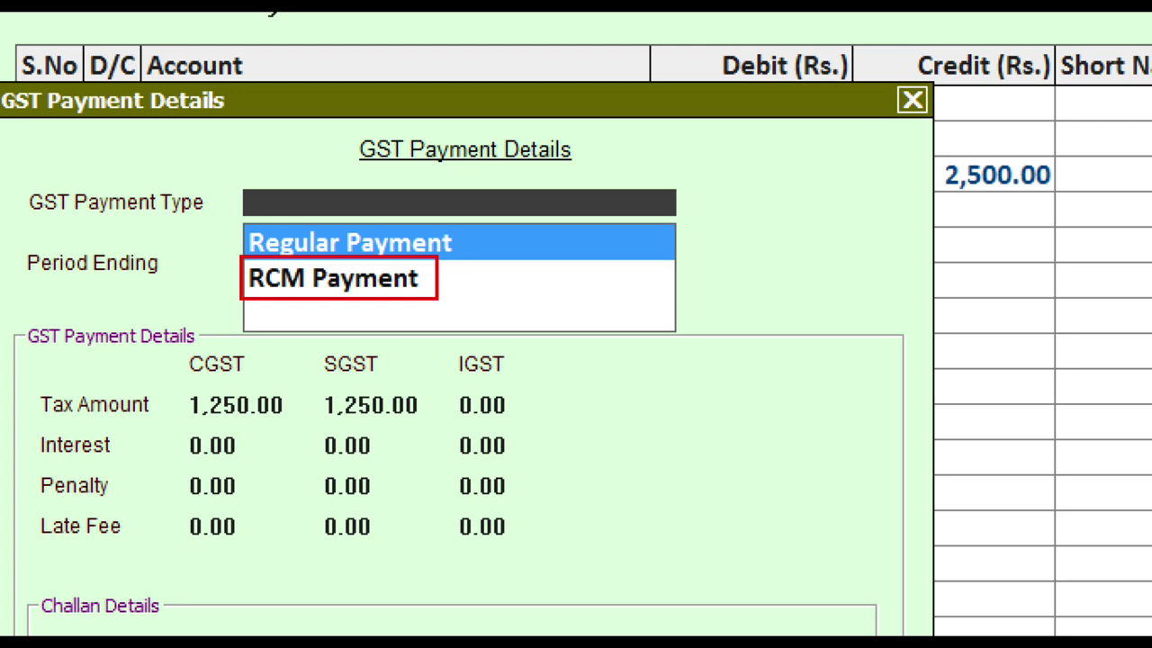
# Choose RCM Payment as the GST payment type for the period ending 30-11-2021, accepting the CGST and SGST tax amounts
pyautogui.moveTo(430, 282); pyautogui.dragTo(507, 257)
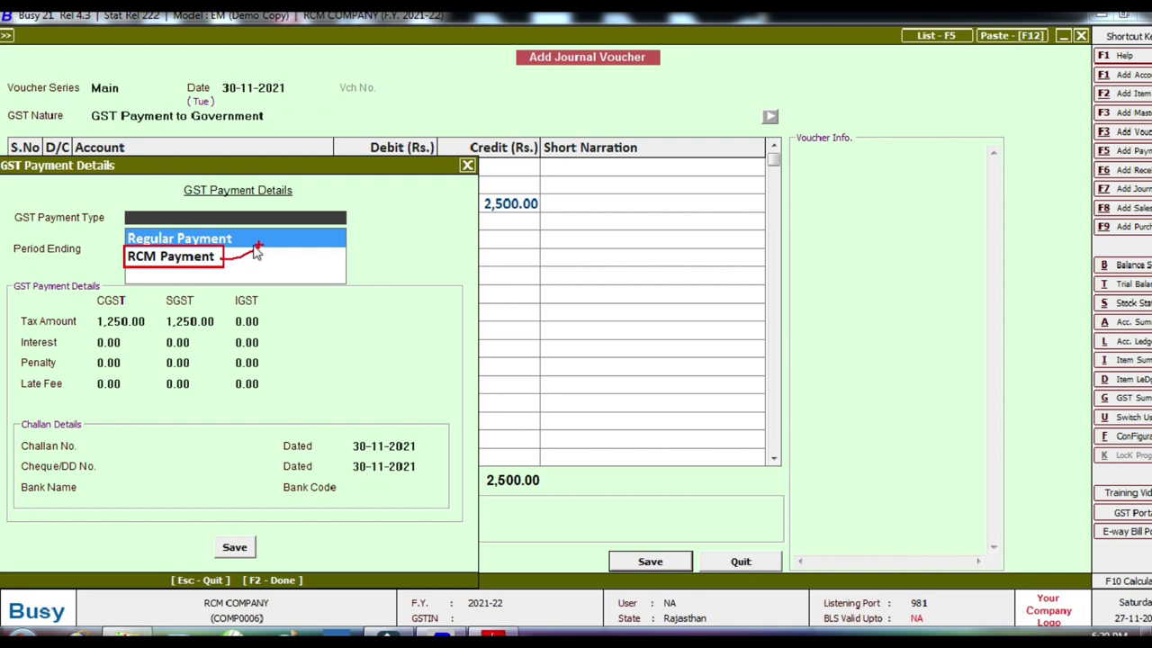
pyautogui.click(506, 267)
pyautogui.press('Return')
pyautogui.press('Return')
pyautogui.press('Return')
pyautogui.press('Return')
pyautogui.press('Return')
pyautogui.press('Return')
pyautogui.press('Return')
pyautogui.press('Return')
pyautogui.press('Return')
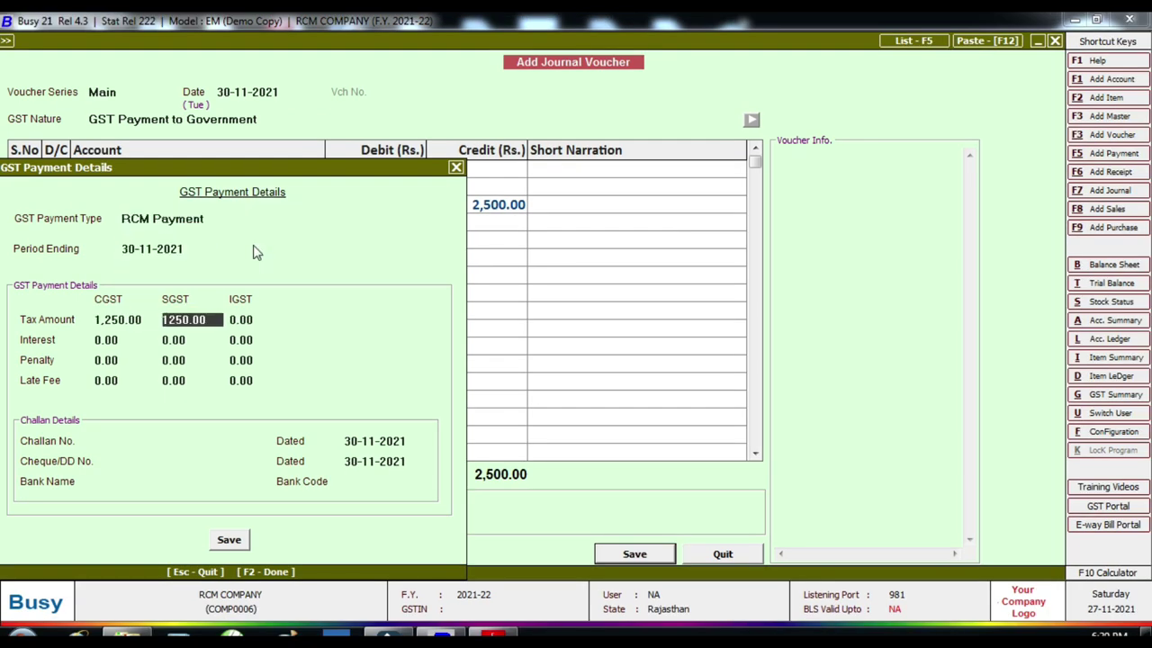
pyautogui.press('Return')
pyautogui.press('Return')
pyautogui.press('Return')
pyautogui.press('Return')
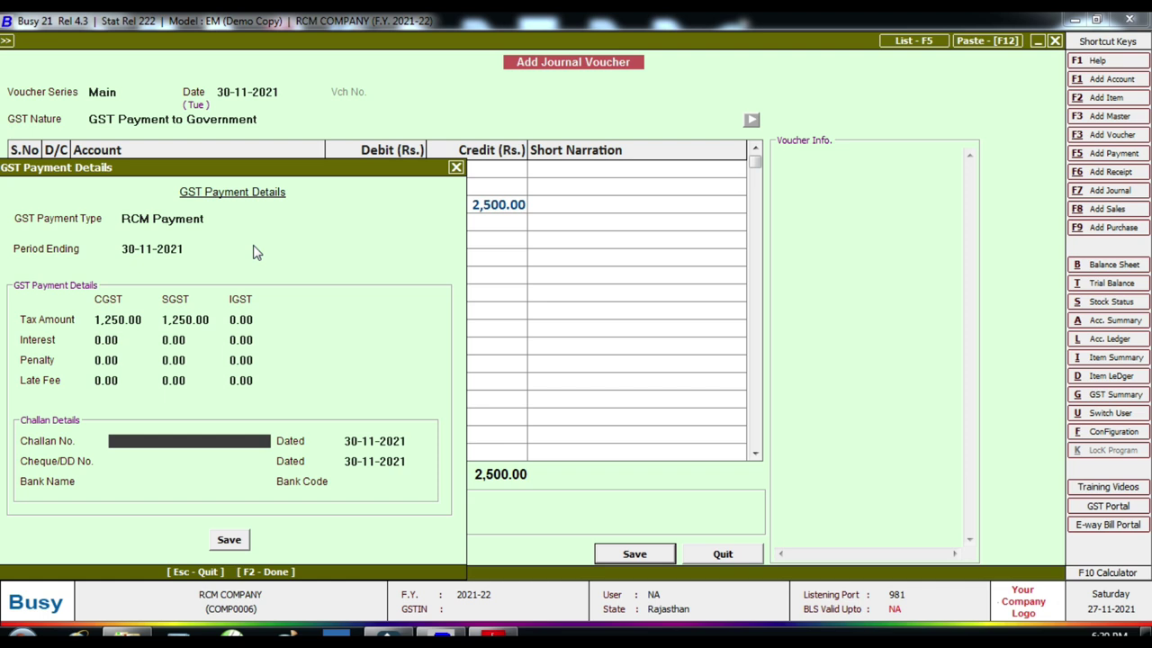
# Enter the challan number, bank name SBI BANK and bank code, save the payment details and voucher, and leave journal entry
pyautogui.write('254141')
pyautogui.press('Return')
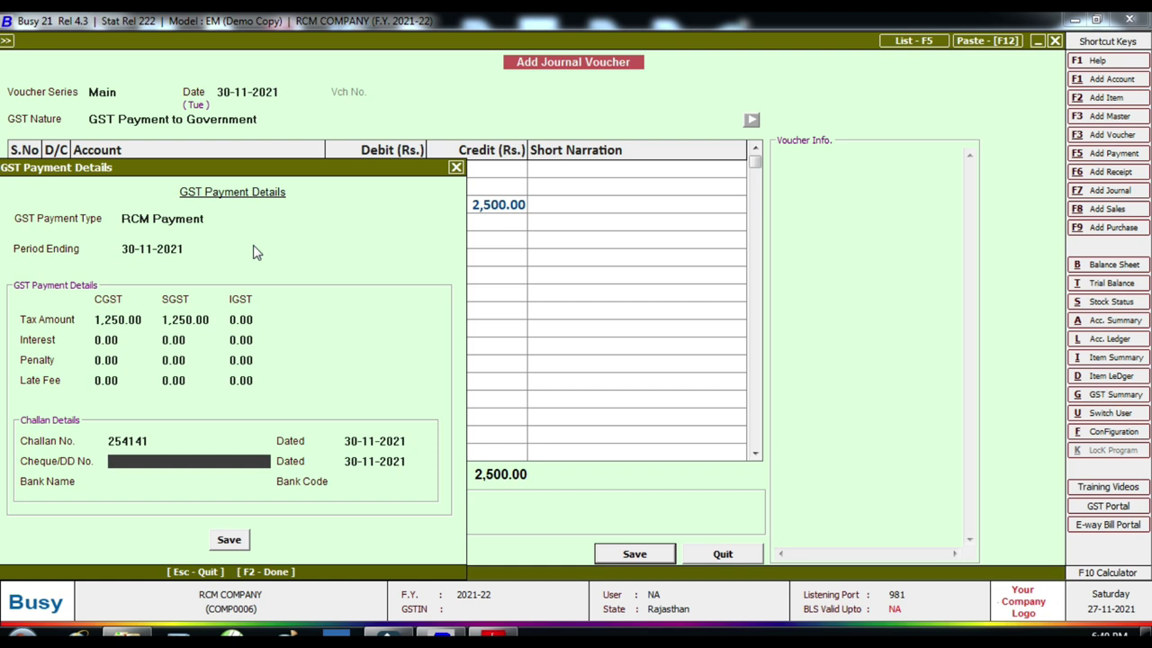
pyautogui.press('Return')
pyautogui.press('Return')
pyautogui.write('SBI BANK')
pyautogui.press('Return')
pyautogui.write('554414')
pyautogui.press('Return')
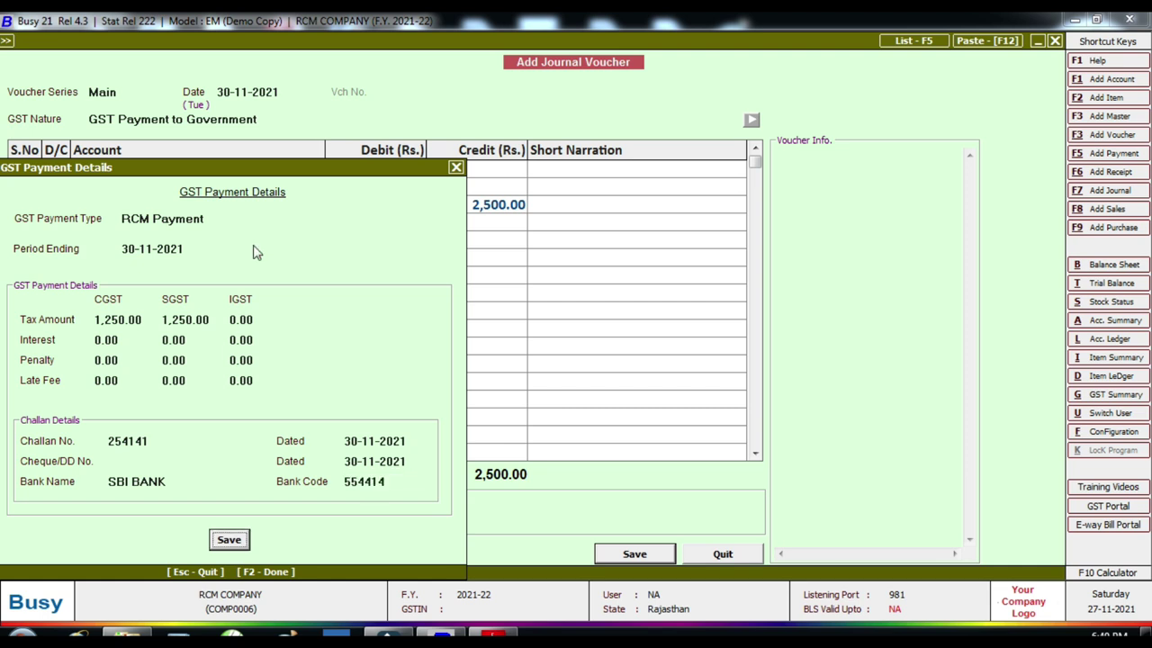
pyautogui.press('Return')
pyautogui.press('F2')
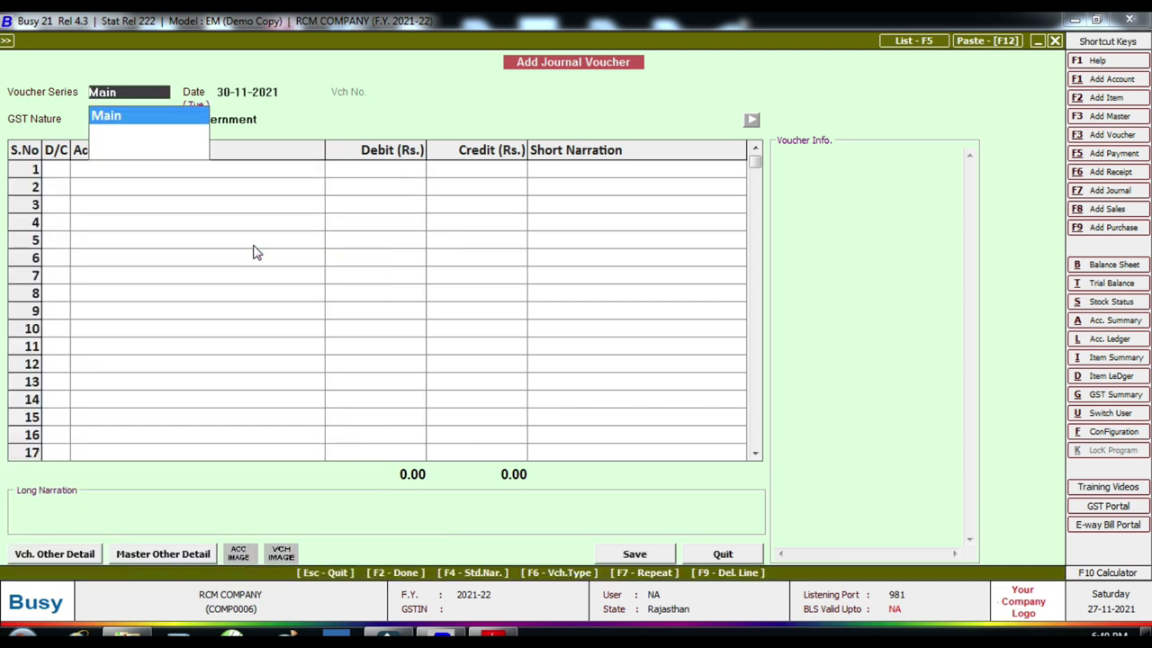
pyautogui.press('Escape')
pyautogui.press('Escape')
# Generate the GSTR-3B report for 01-04-2021 to 30-11-2021 with the default options
pyautogui.press('Right')
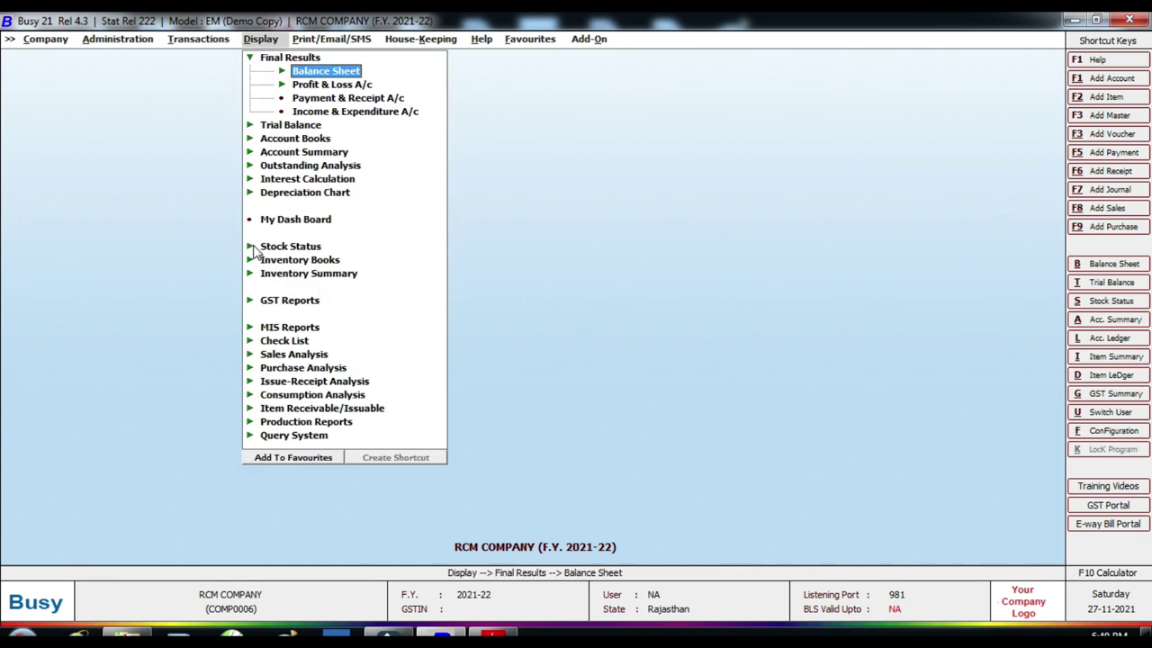
pyautogui.press('Down')
pyautogui.press('Down')
pyautogui.press('Down')
pyautogui.press('Down')
pyautogui.press('Down')
pyautogui.press('Down')
pyautogui.press('Down')
pyautogui.press('Down')
pyautogui.press('Down')
pyautogui.press('Down')
pyautogui.press('Down')
pyautogui.press('Down')
pyautogui.press('Down')
pyautogui.press('Down')
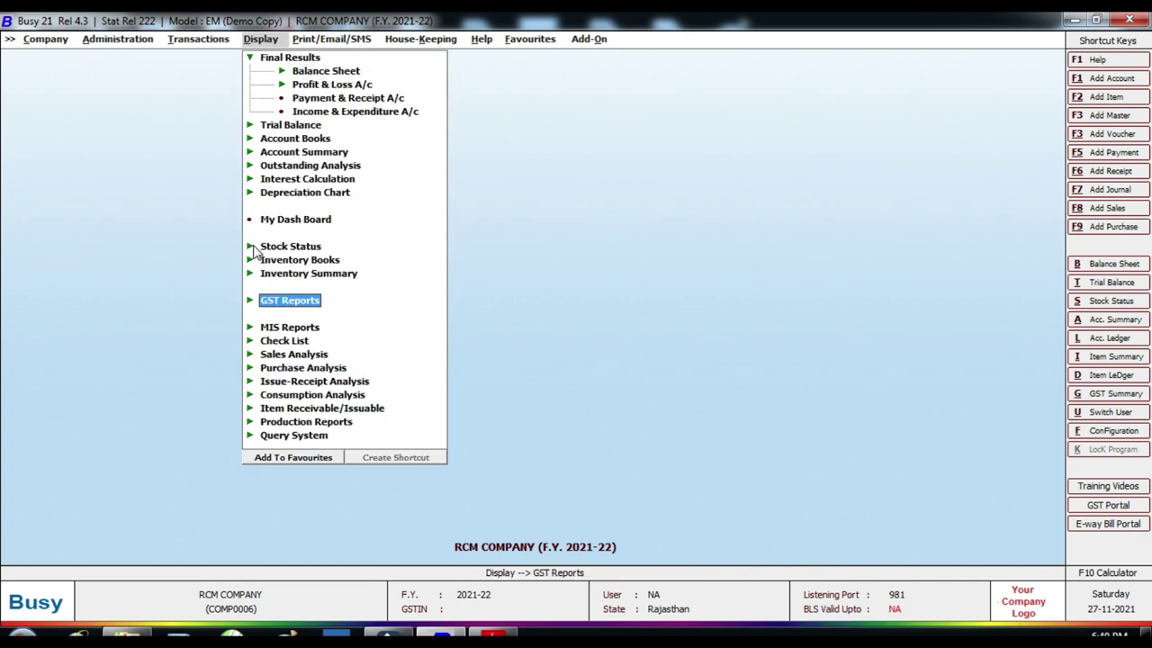
pyautogui.press('Right')
pyautogui.press('Down')
pyautogui.press('Right')
pyautogui.press('Down')
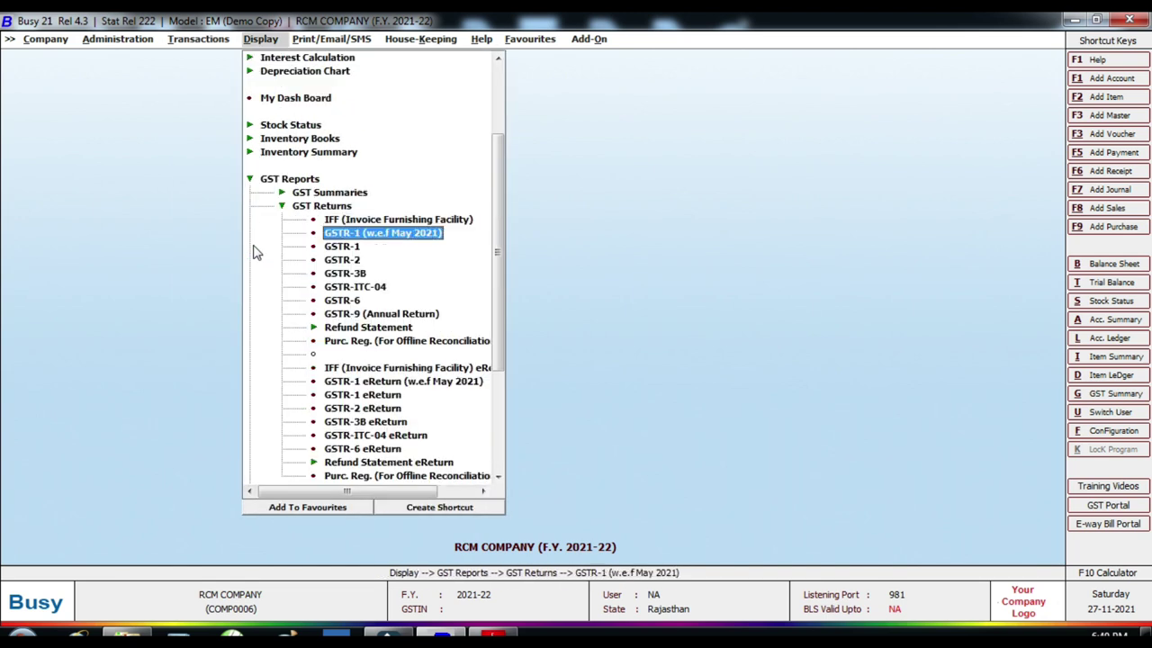
pyautogui.press('Down')
pyautogui.press('Down')
pyautogui.press('Down')
pyautogui.press('Return')
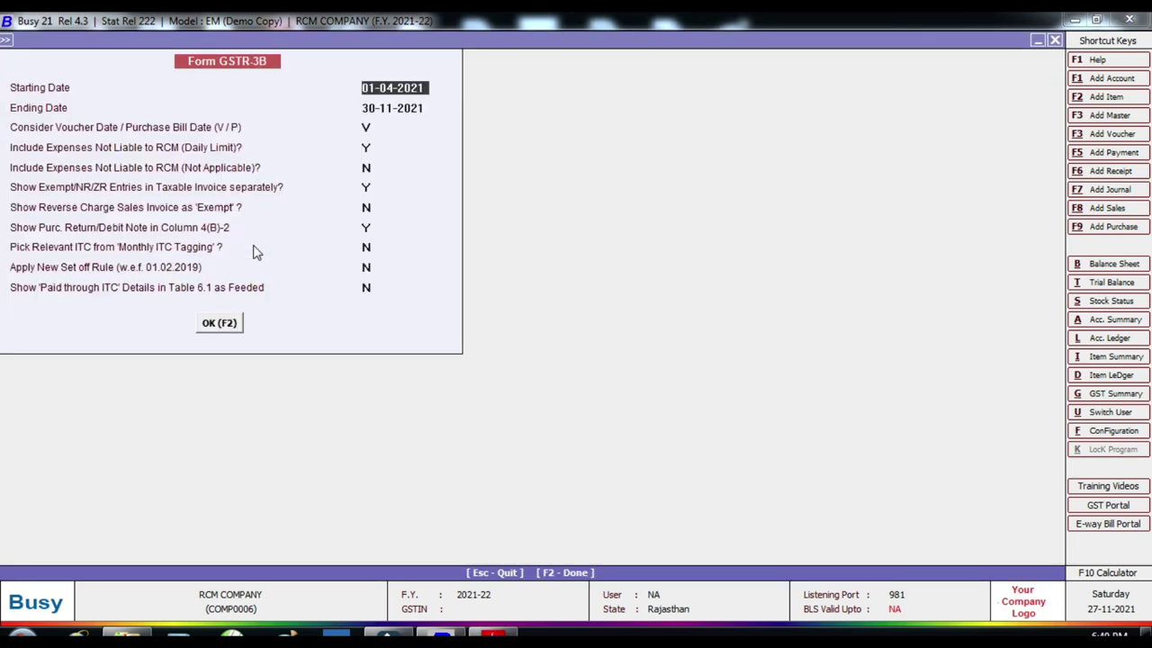
pyautogui.press('F2')
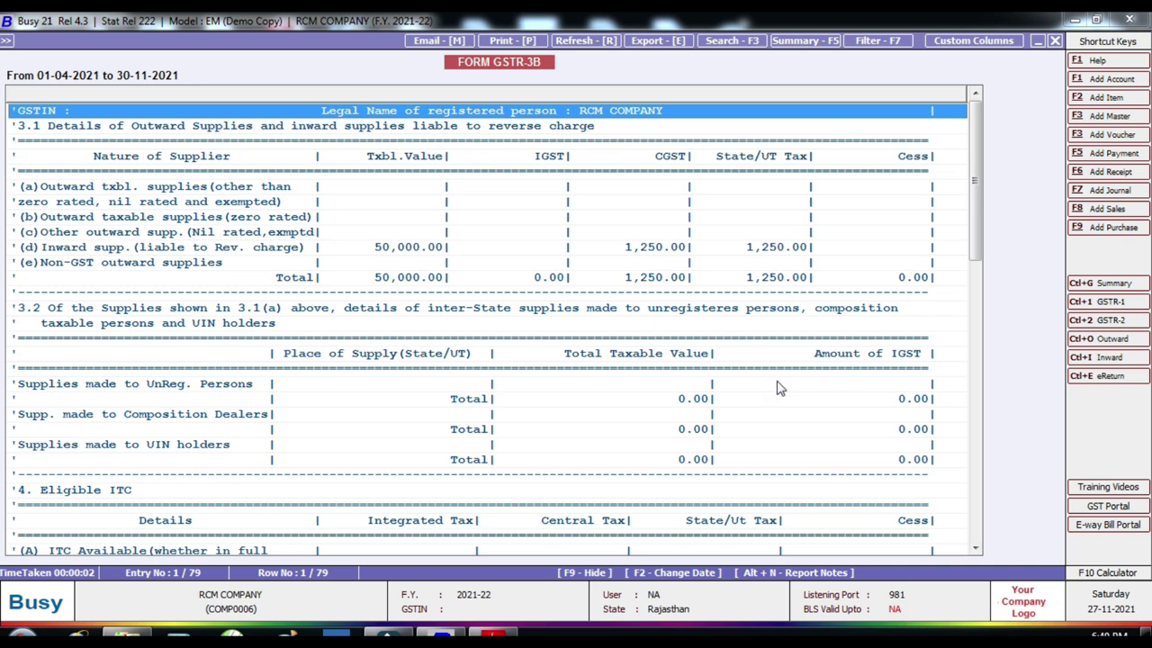
# Examine the reverse charge tax paid in cash in the GSTR-3B tax payment table, and close the report
pyautogui.scroll(-15, 779, 388)
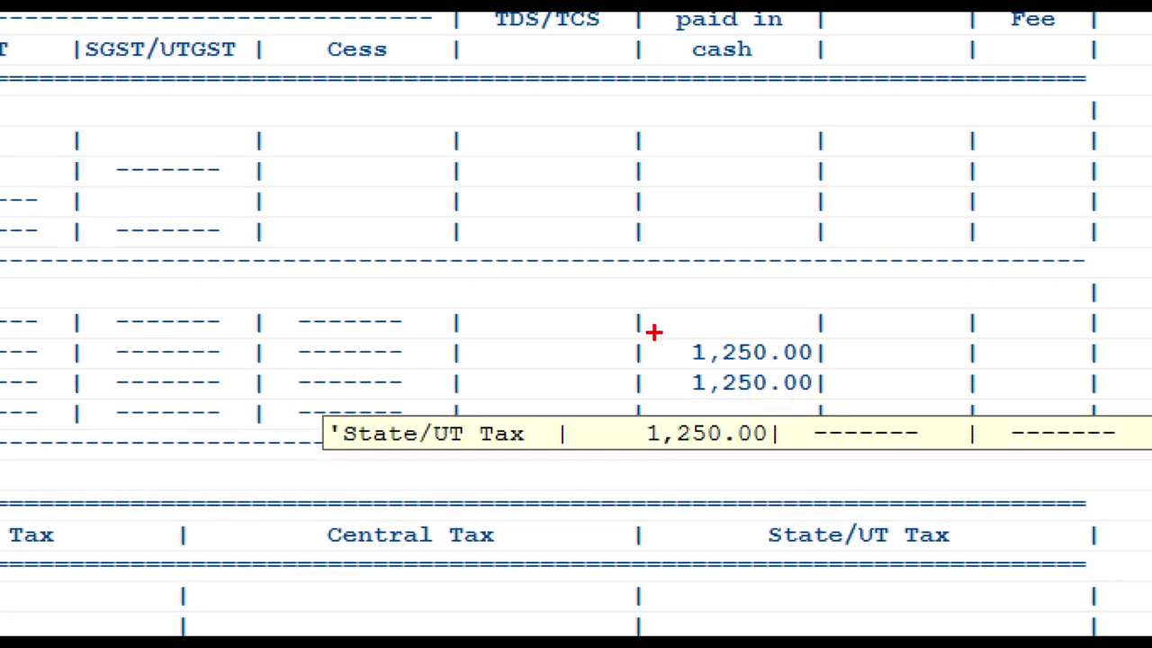
pyautogui.moveTo(665, 334)
pyautogui.mouseDown()
pyautogui.moveTo(700, 411)
pyautogui.moveTo(833, 423)
pyautogui.mouseUp()
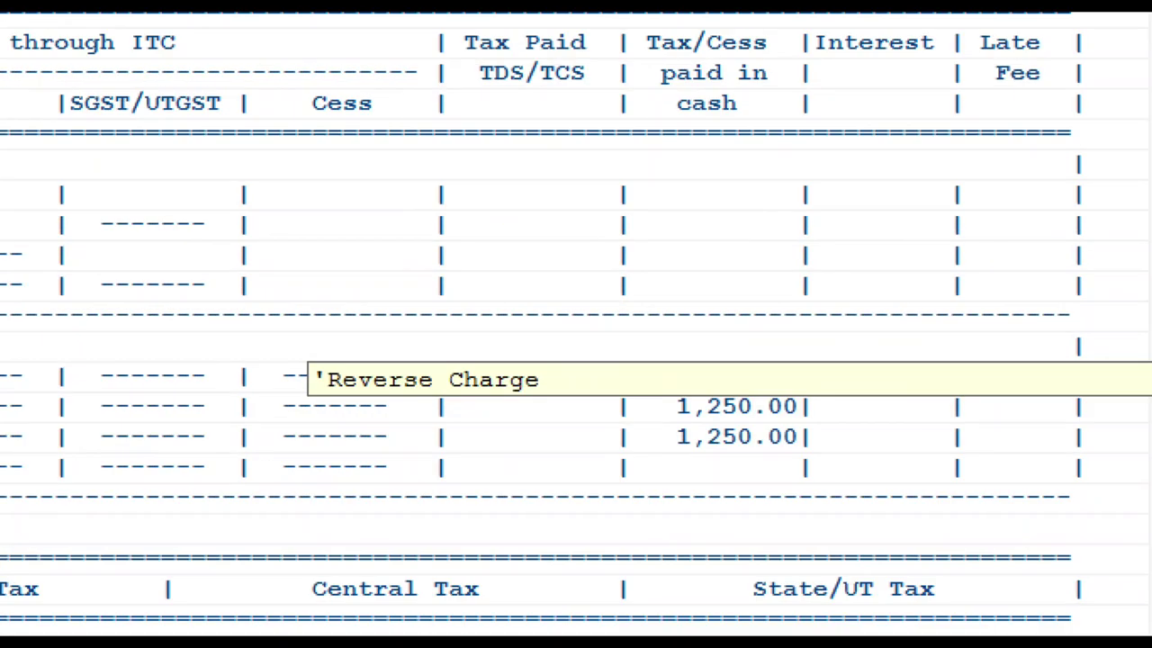
pyautogui.moveTo(702, 173); pyautogui.dragTo(740, 220)
pyautogui.moveTo(695, 121)
pyautogui.mouseDown()
pyautogui.moveTo(823, 334)
pyautogui.moveTo(836, 509)
pyautogui.moveTo(809, 496)
pyautogui.mouseUp()
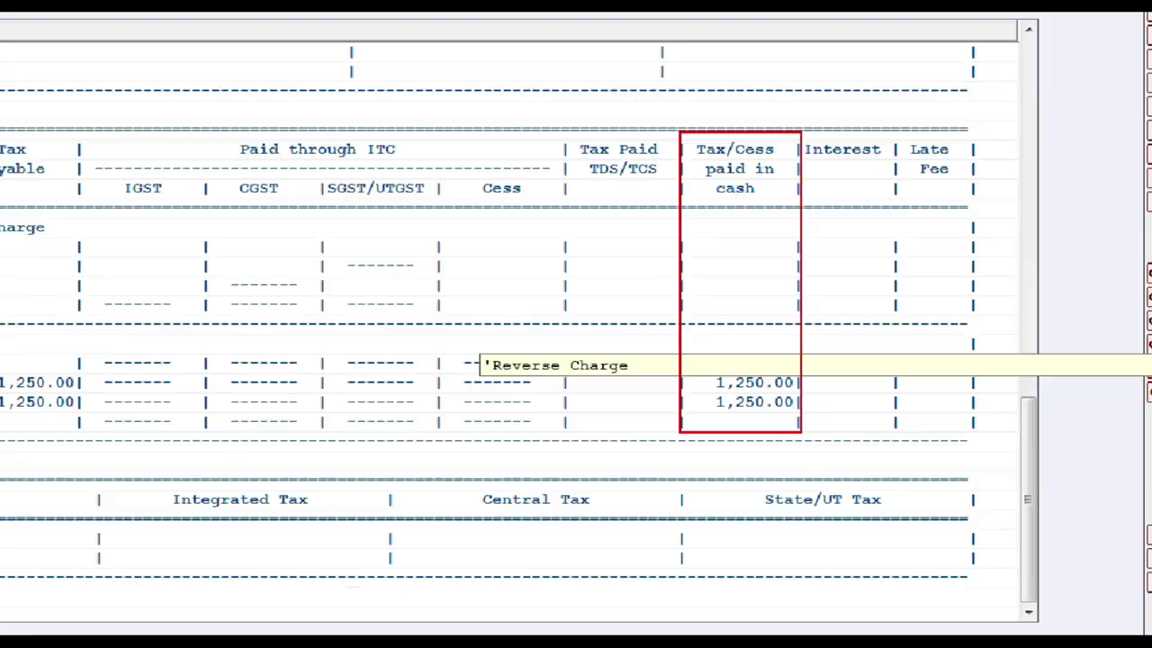
pyautogui.press('Escape')
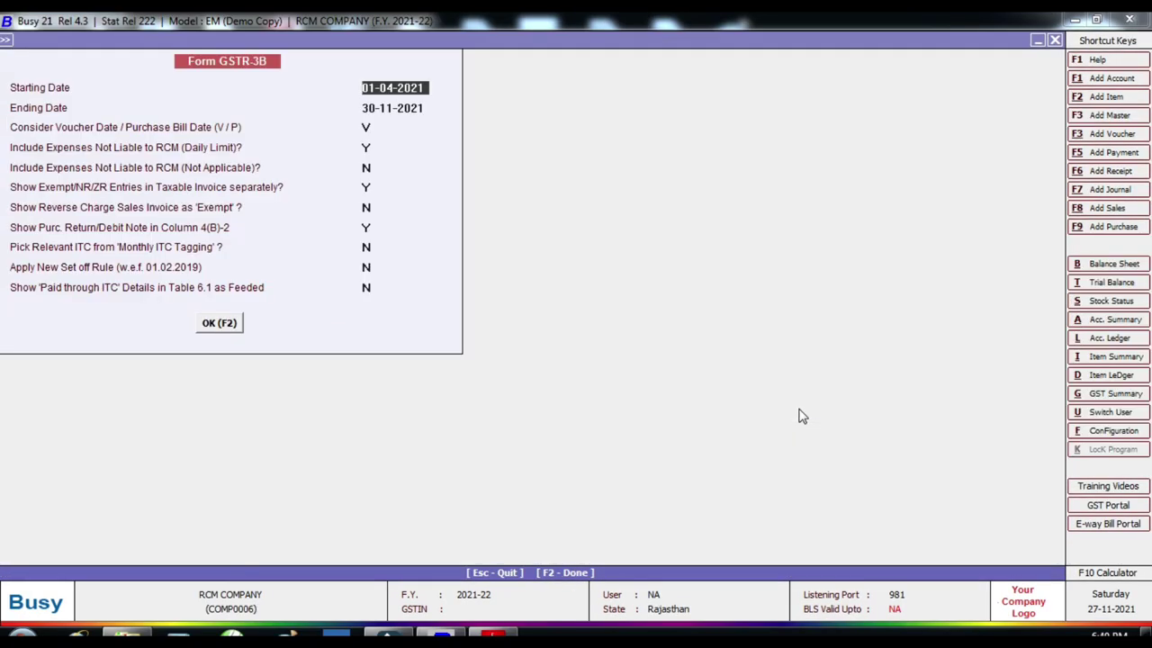
pyautogui.press('Escape')
pyautogui.press('Escape')
# Generate the standard Balance Sheet for 01-04-2021 to 30-11-2021 with the default options
pyautogui.press('Up')
pyautogui.press('Escape')
pyautogui.press('b')
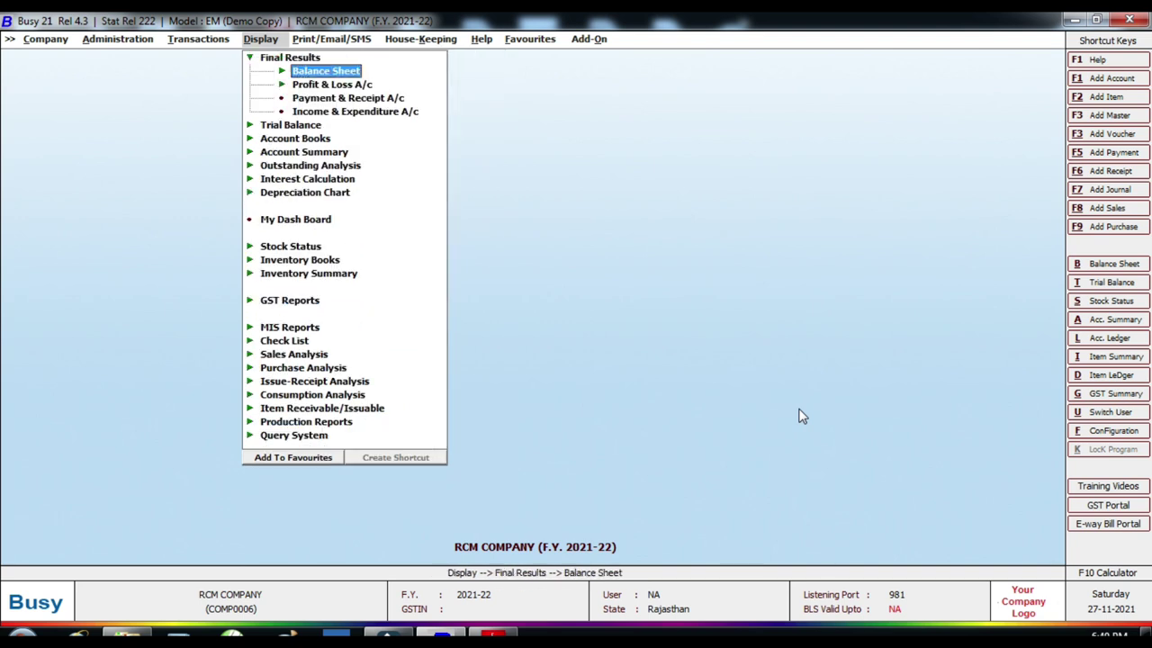
pyautogui.press('Return')
pyautogui.press('Return')
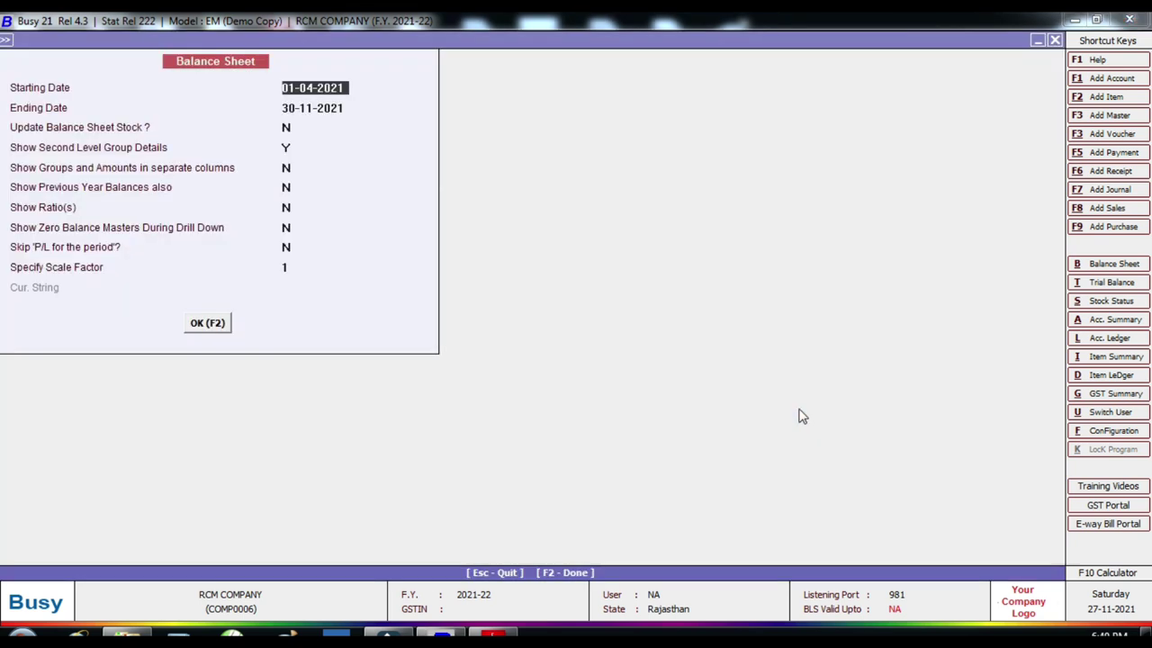
pyautogui.press('F2')
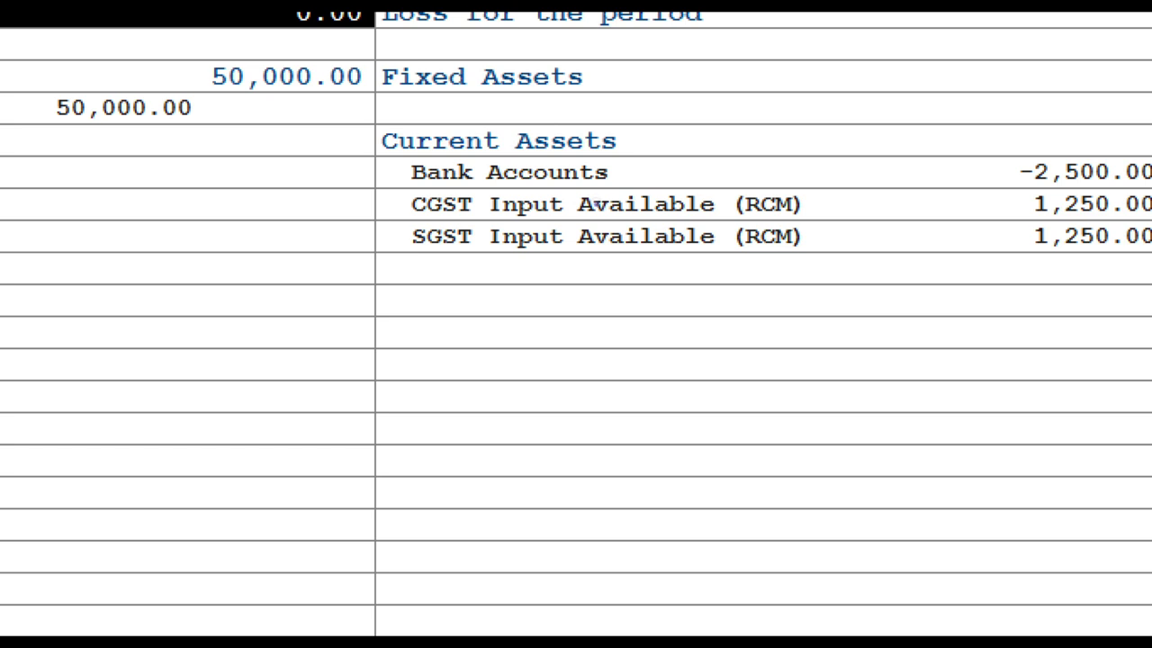
# Check the CGST and SGST Input Available (RCM) balances under Current Assets after the payment, and close the Balance Sheet
pyautogui.moveTo(391, 187)
pyautogui.mouseDown()
pyautogui.moveTo(817, 276)
pyautogui.moveTo(1120, 276)
pyautogui.moveTo(1148, 266)
pyautogui.mouseUp()
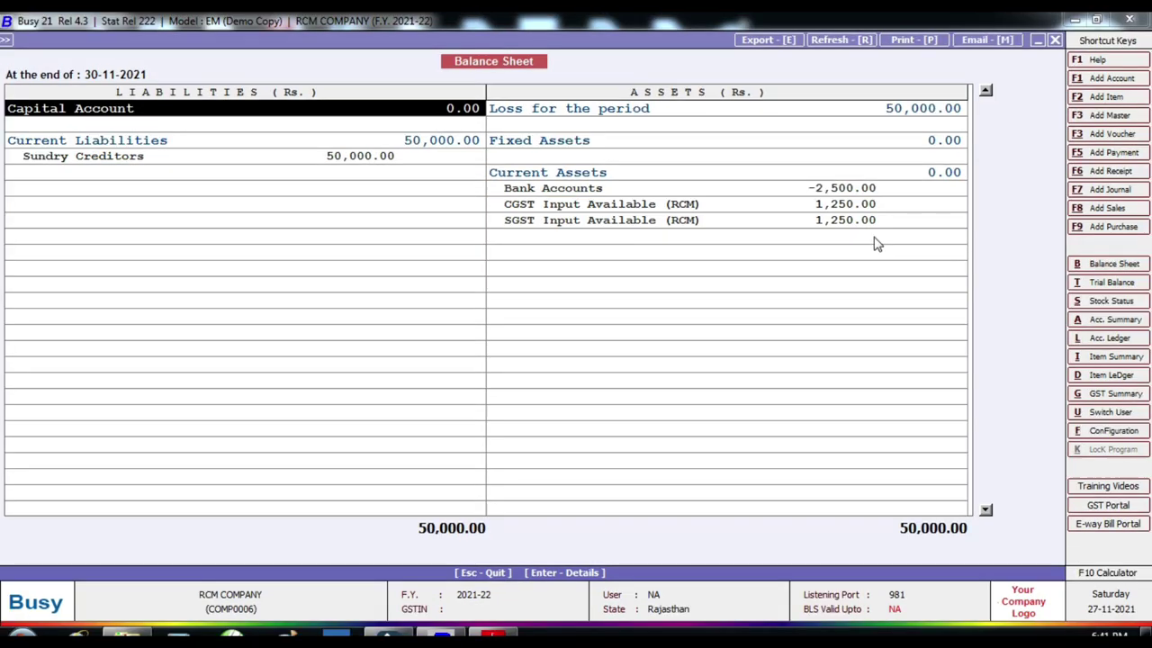
pyautogui.press('Escape')
pyautogui.press('Escape')
# Start a new journal voucher in the Main series dated 30-11-2021
pyautogui.press('Left')
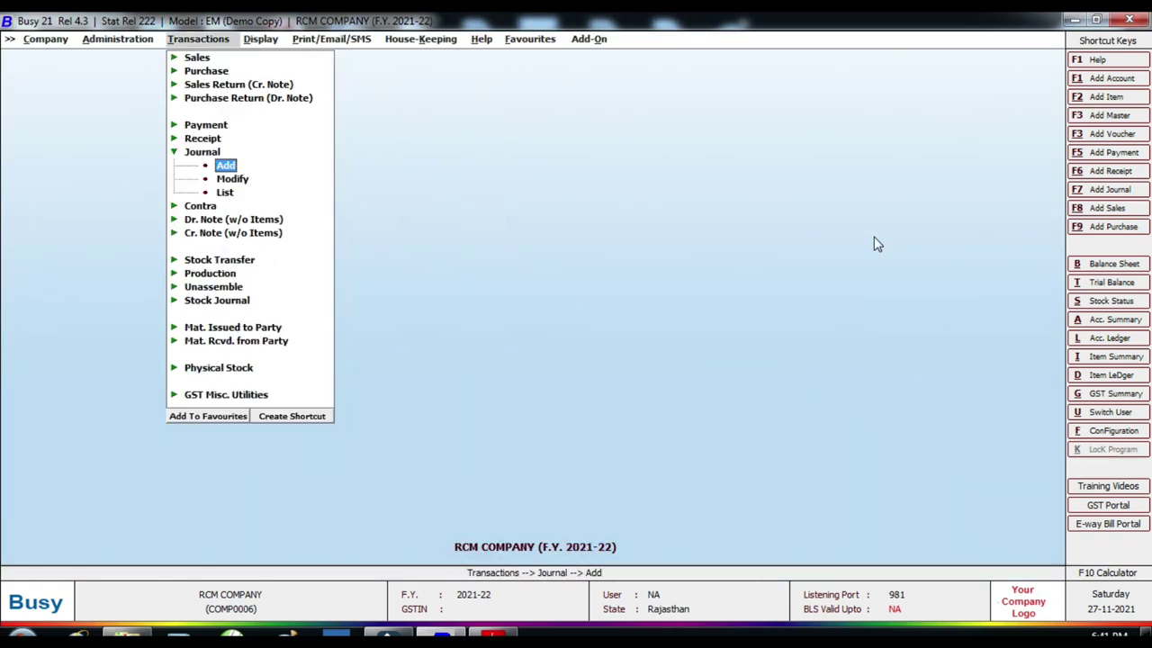
pyautogui.press('Return')
pyautogui.press('Return')
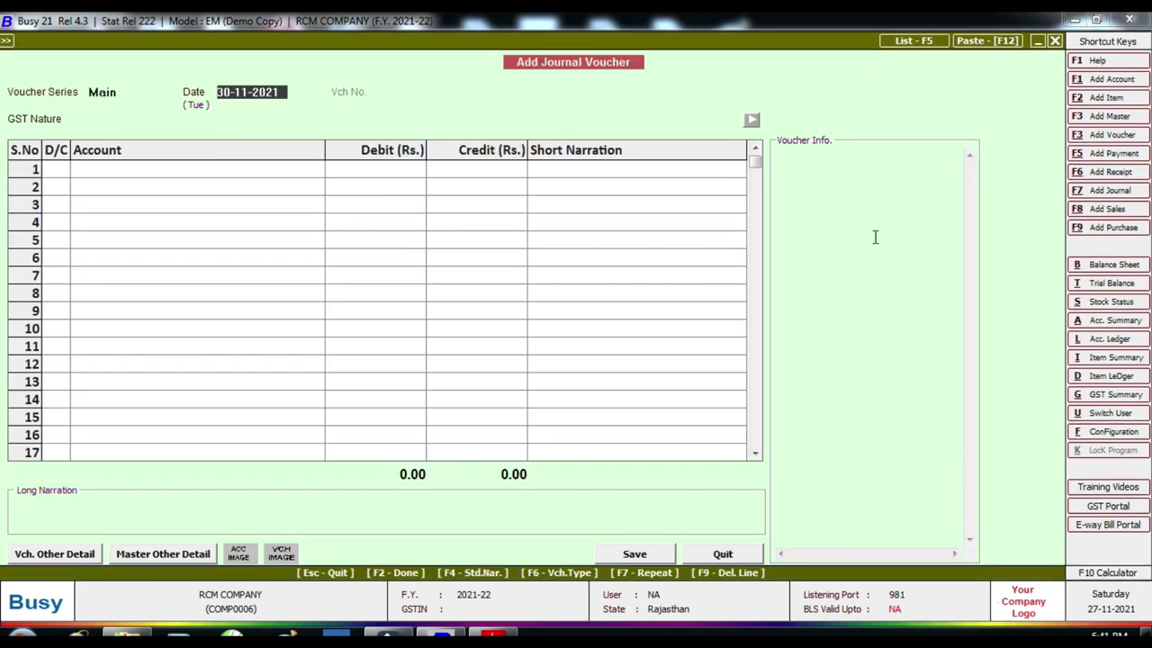
pyautogui.press('Return')
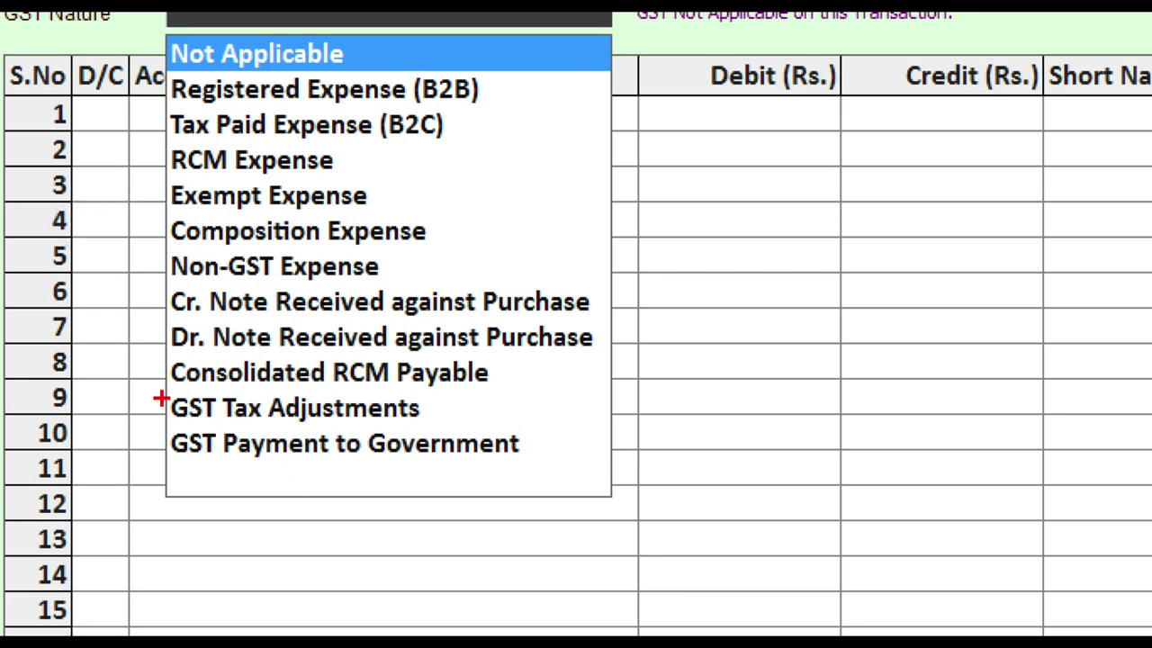
# Set the journal voucher's GST nature to GST Tax Adjustments
pyautogui.moveTo(160, 398)
pyautogui.mouseDown()
pyautogui.moveTo(252, 430)
pyautogui.moveTo(444, 430)
pyautogui.mouseUp()
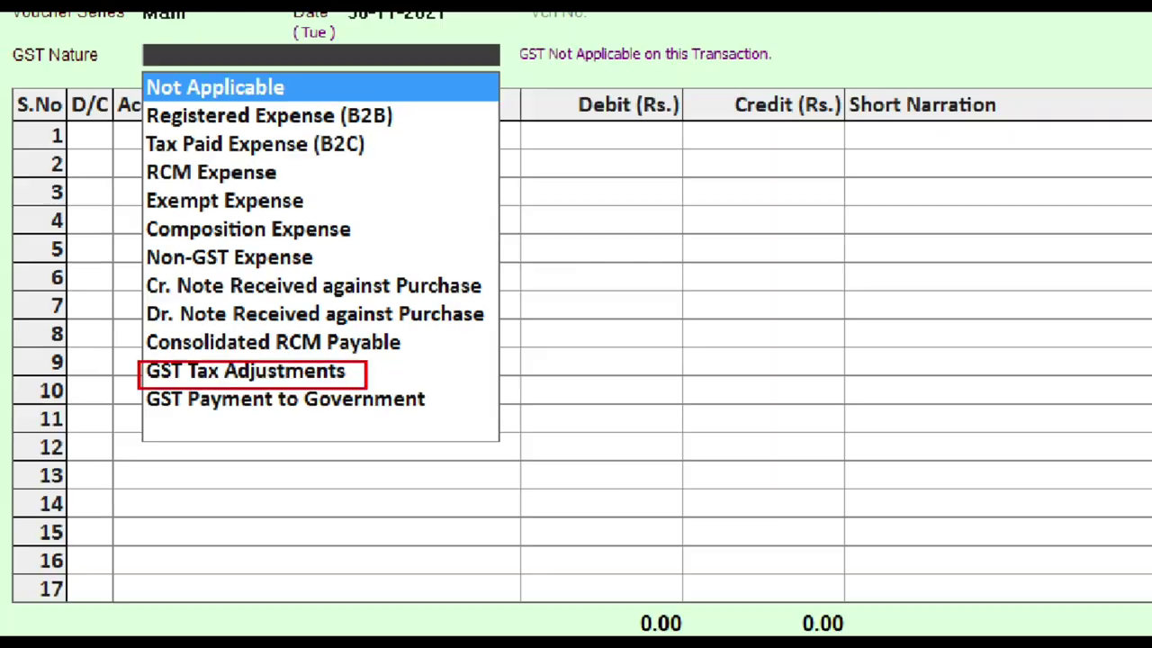
pyautogui.press('Down')
pyautogui.press('Down')
pyautogui.press('Down')
pyautogui.press('Down')
pyautogui.press('Down')
pyautogui.press('Down')
pyautogui.press('Down')
pyautogui.press('Down')
pyautogui.press('Down')
pyautogui.press('Down')
pyautogui.press('Return')
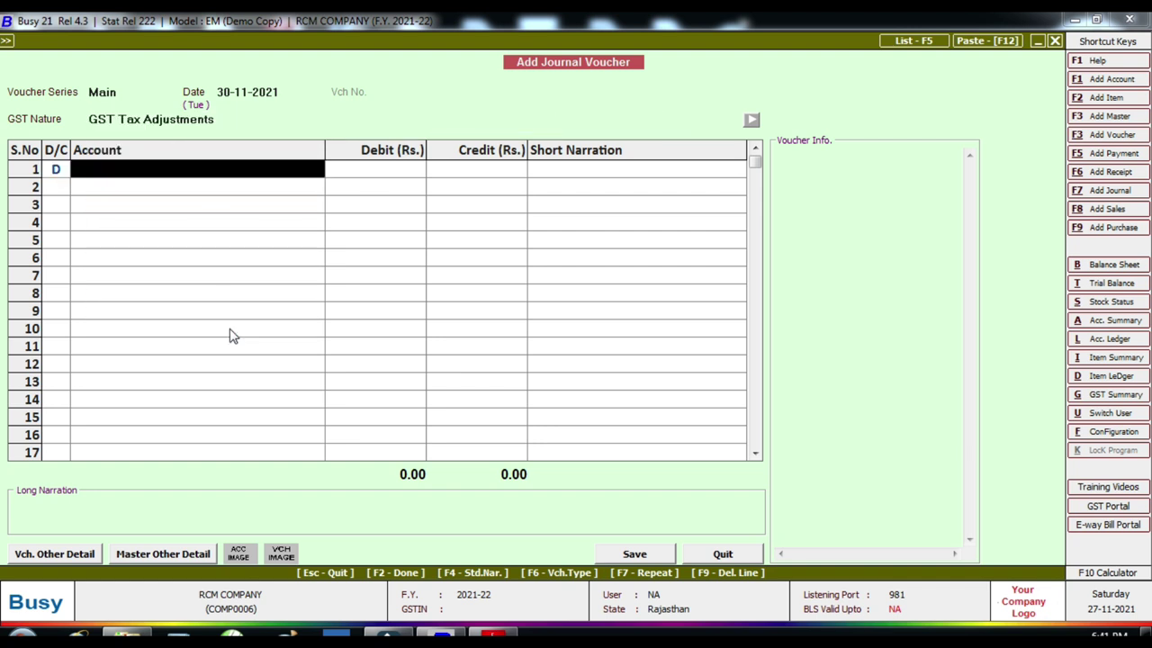
# Debit CGST Input with 1,250 in the first row of the journal voucher
pyautogui.write('iN')
pyautogui.press('Down')
pyautogui.press('Down')
pyautogui.press('Down')
pyautogui.press('Down')
pyautogui.press('Return')
pyautogui.write('1250')
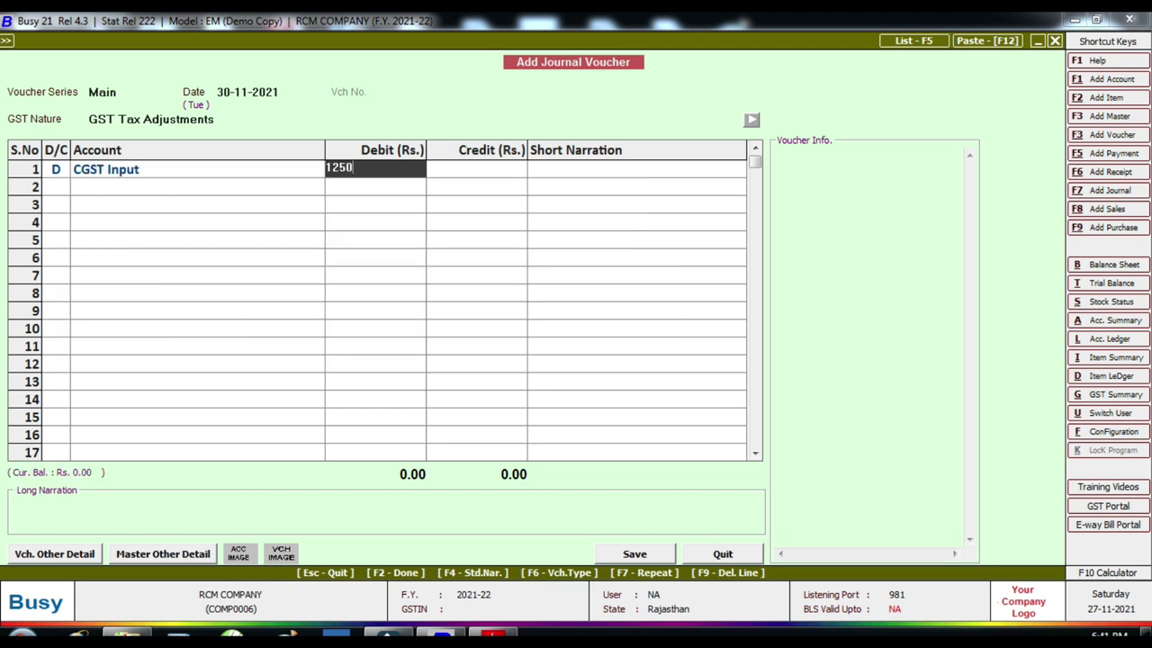
pyautogui.press('Return')
pyautogui.press('Return')
# Add a second debit row for SGST Input with 1,250
pyautogui.press('d')
pyautogui.press('Return')
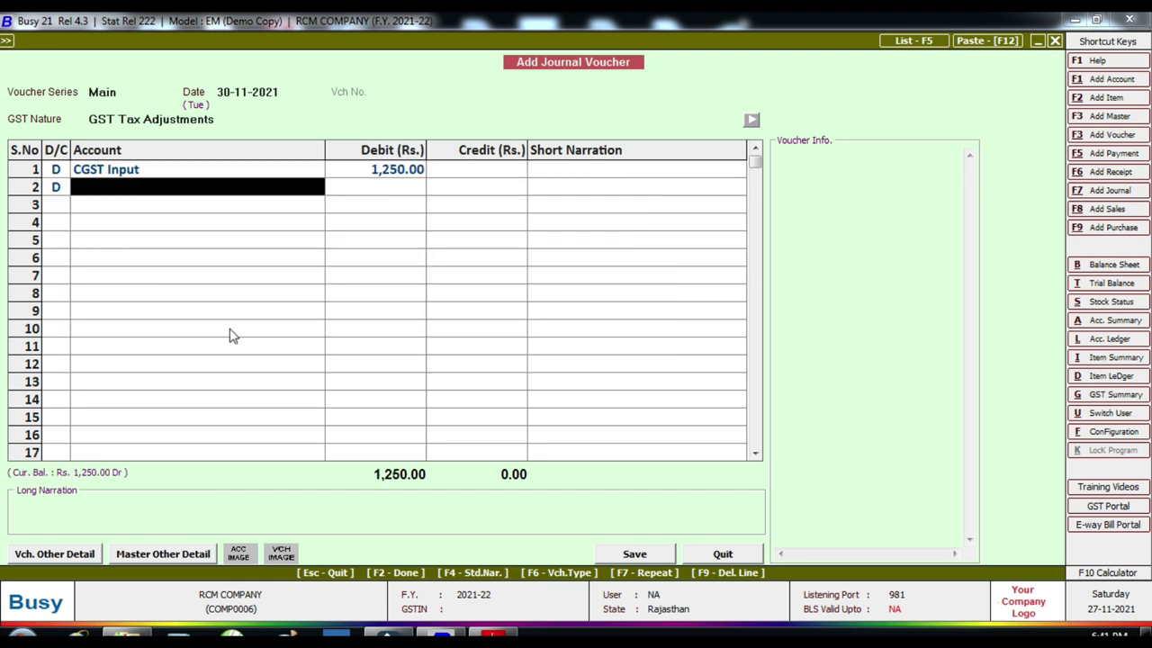
pyautogui.write('sG')
pyautogui.press('Down')
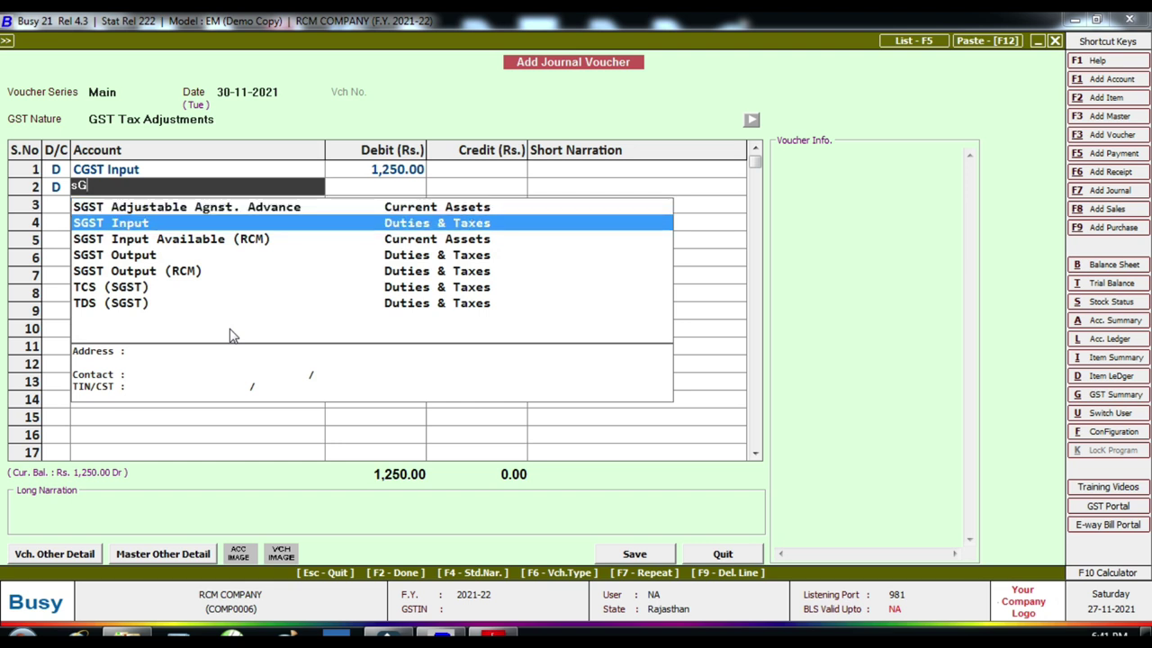
pyautogui.press('Return')
pyautogui.write('1250')
pyautogui.press('Return')
pyautogui.press('Return')
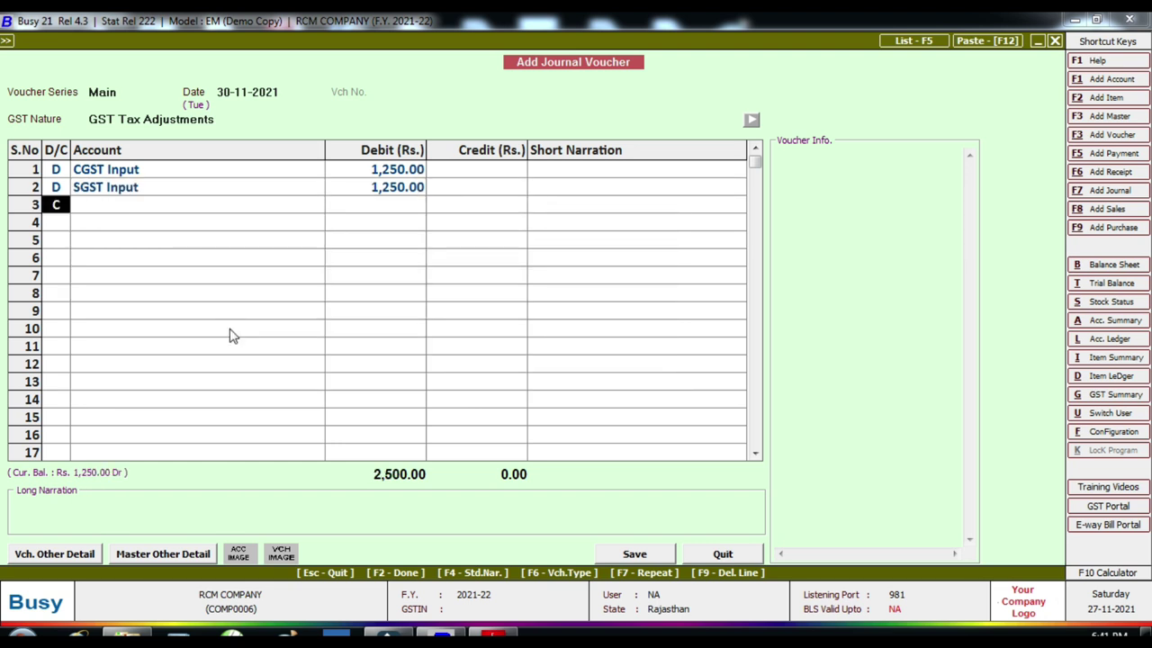
# Credit CGST Input Available (RCM) with 1,250 in the third row of the voucher
pyautogui.press('Return')
pyautogui.write('aV')
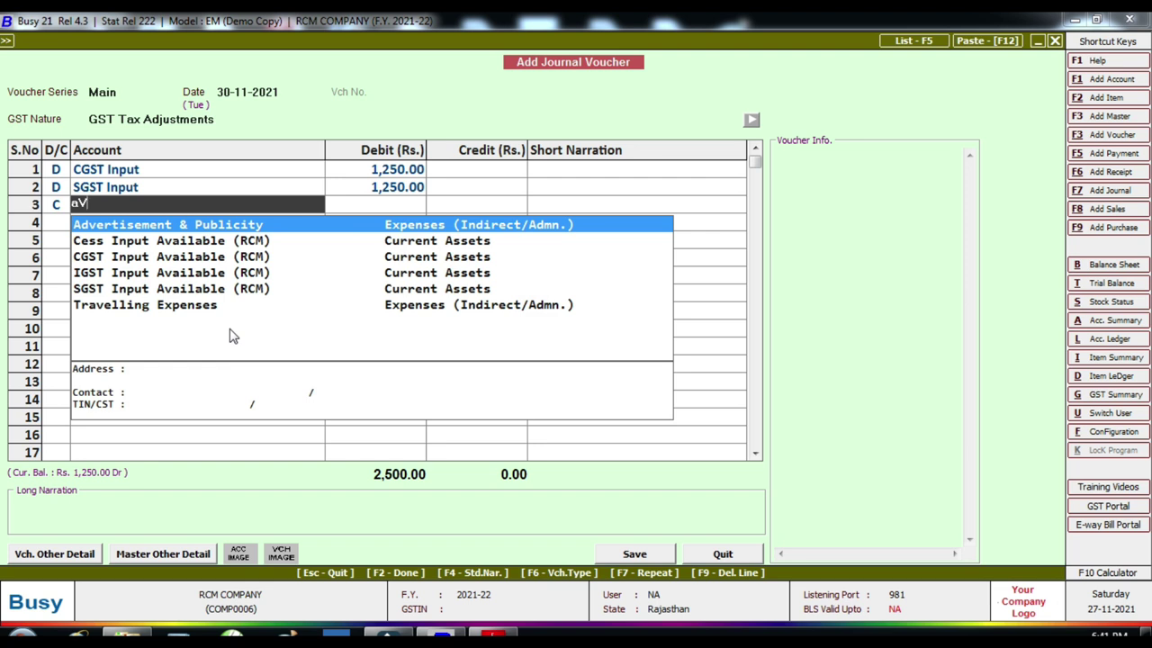
pyautogui.press('BackSpace')
pyautogui.press('BackSpace')
pyautogui.write('RCM')
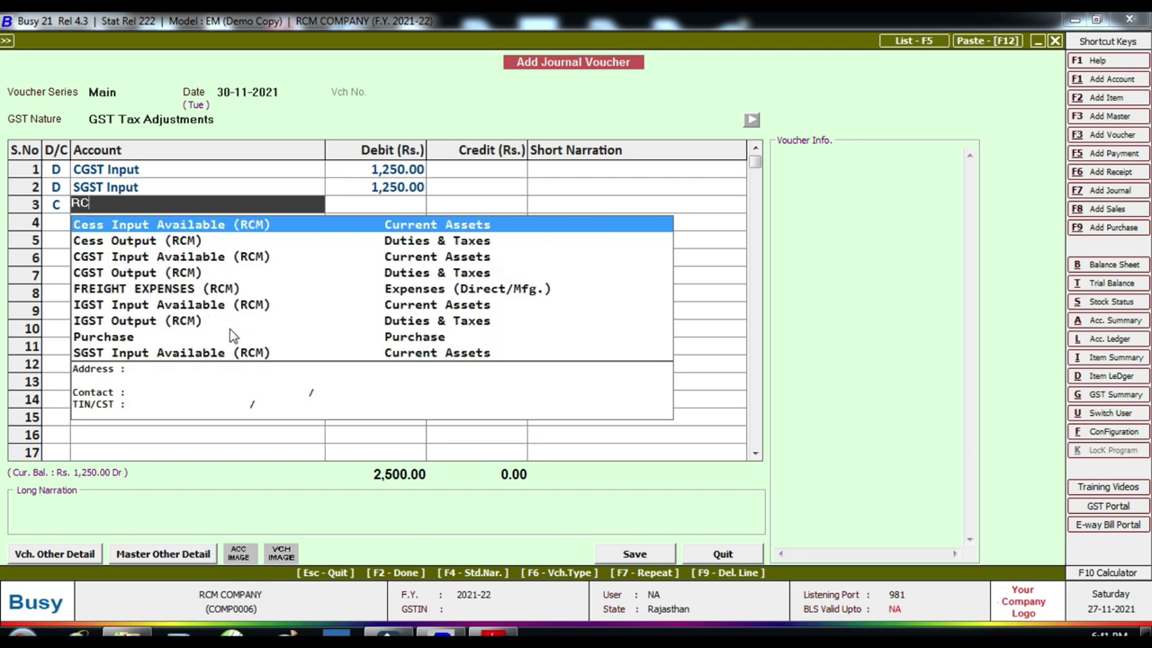
pyautogui.press('Down')
pyautogui.press('Down')
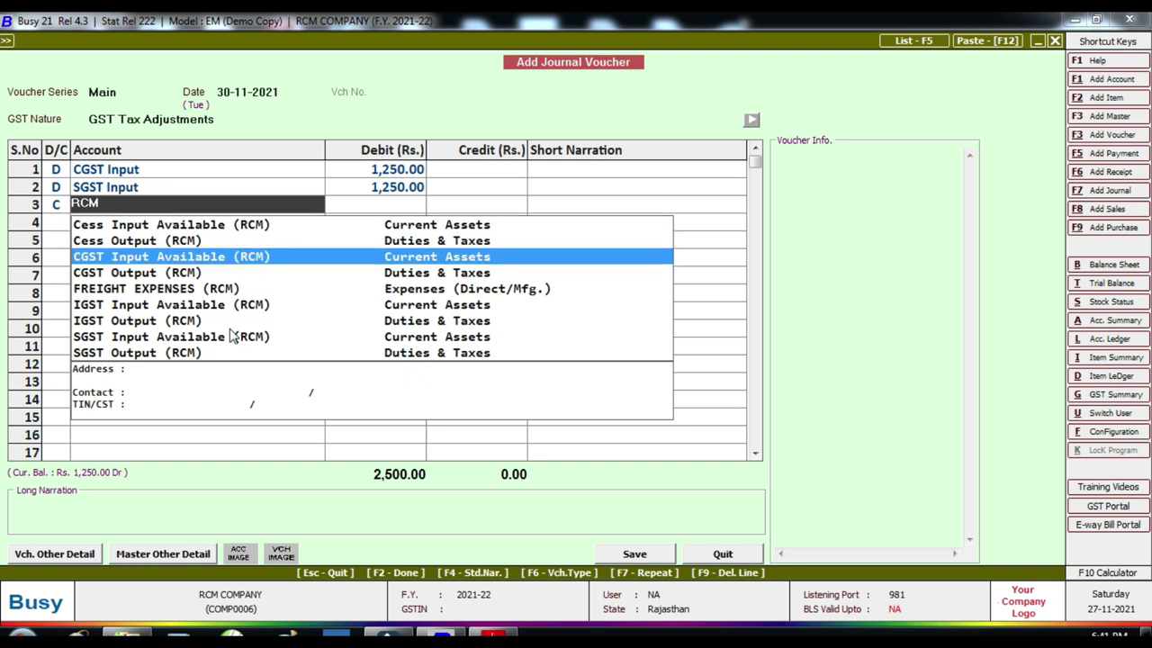
pyautogui.press('Return')
pyautogui.write('1250')
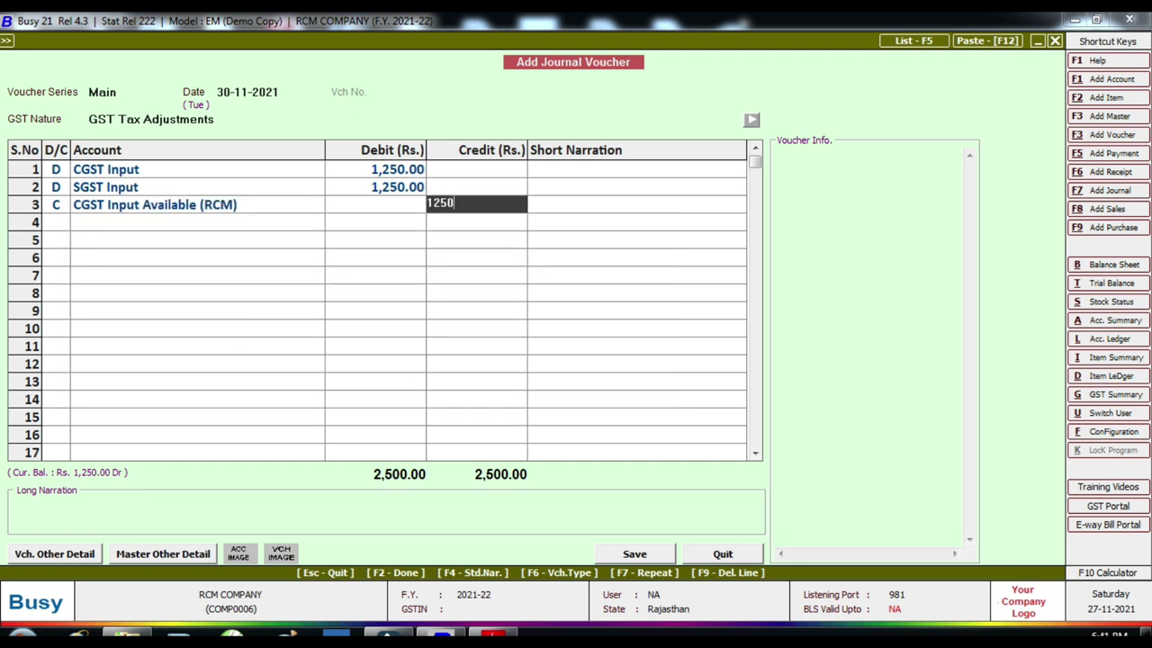
pyautogui.press('Return')
pyautogui.press('Return')
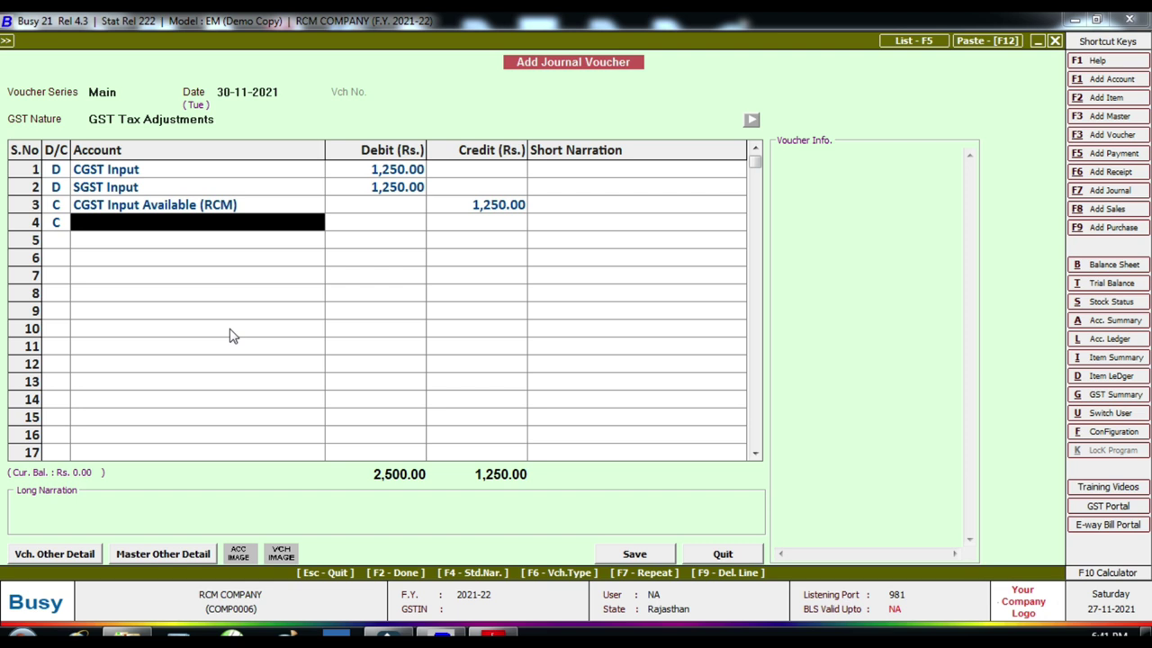
# Credit SGST Input Available (RCM) with 1,250 in the fourth row of the voucher
pyautogui.write('rCM')
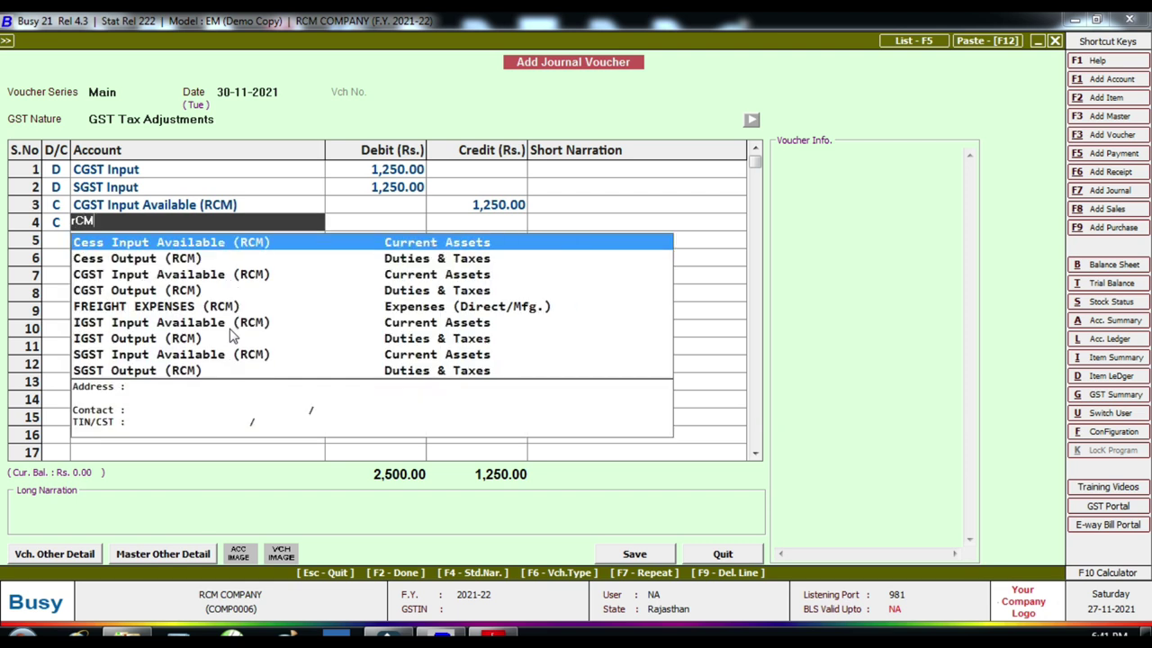
pyautogui.press('Down')
pyautogui.press('Down')
pyautogui.press('Down')
pyautogui.press('Down')
pyautogui.press('Down')
pyautogui.press('Down')
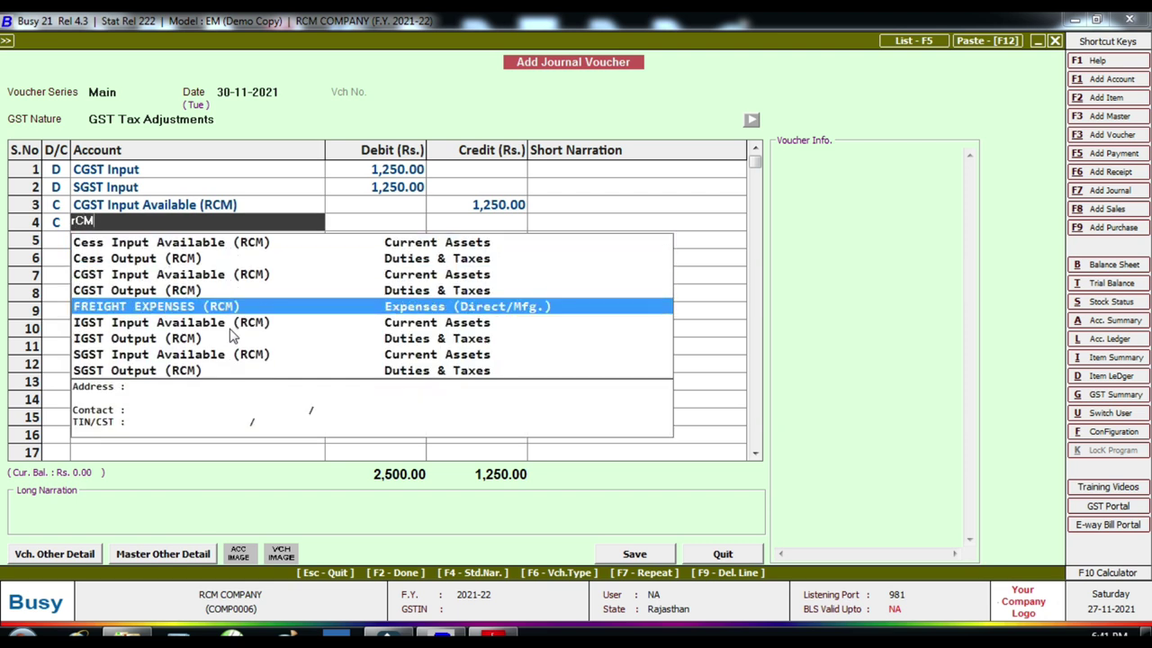
pyautogui.press('Down')
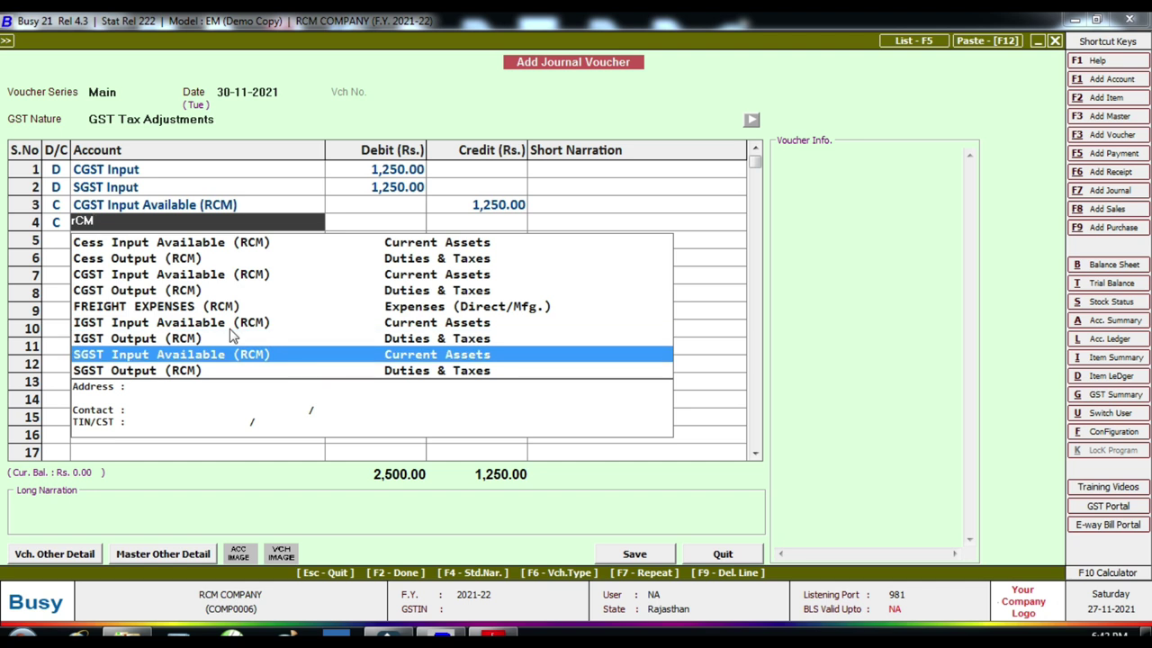
pyautogui.press('Return')
pyautogui.press('Return')
pyautogui.press('Return')
# Save the voucher with RCM to Regular Adjustment as its GST adjustment type, and leave journal entry
pyautogui.press('Return')
pyautogui.press('Return')
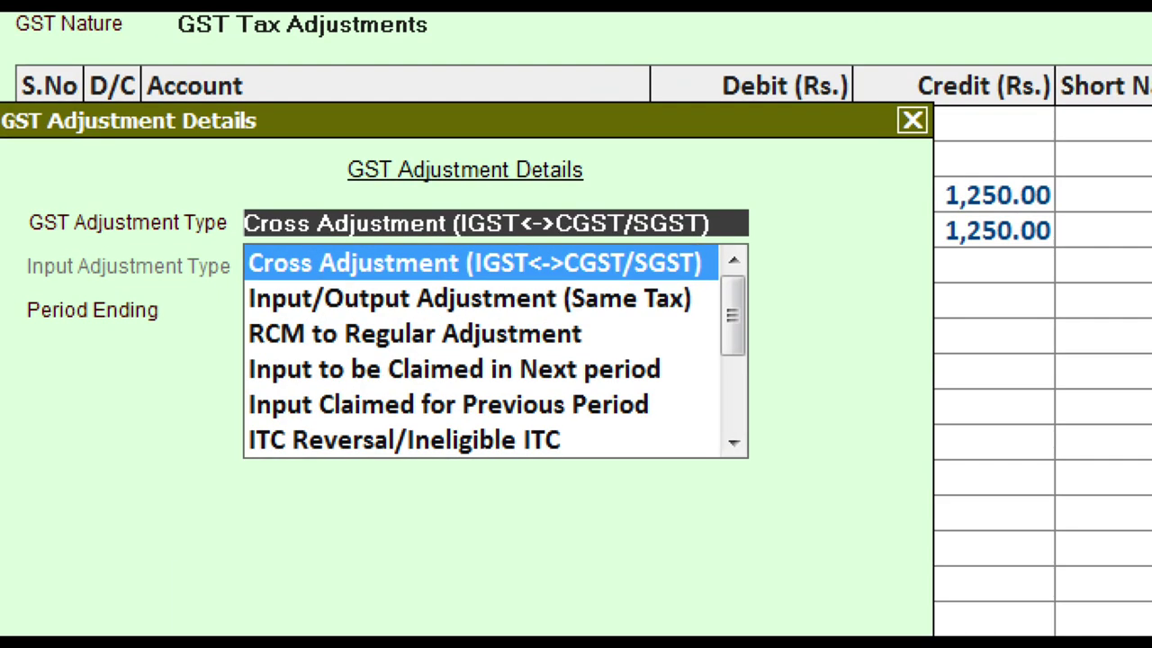
pyautogui.moveTo(232, 313)
pyautogui.mouseDown()
pyautogui.moveTo(455, 353)
pyautogui.moveTo(596, 357)
pyautogui.mouseUp()
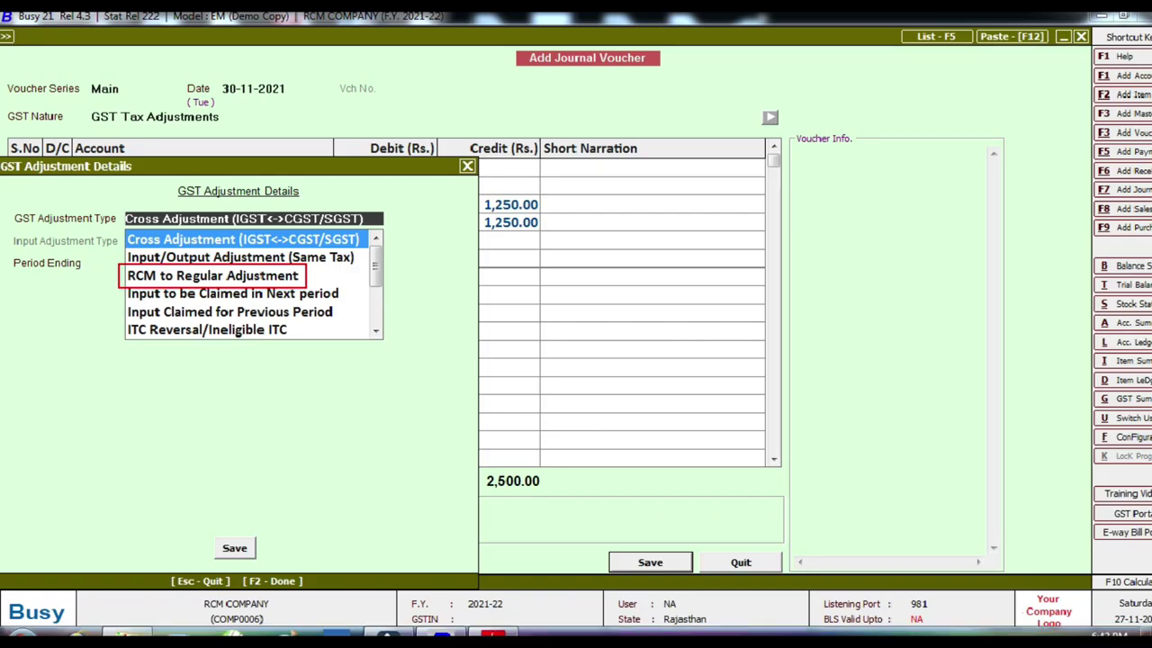
pyautogui.press('Down')
pyautogui.press('Down')
pyautogui.press('Return')
pyautogui.press('Return')
pyautogui.press('Return')
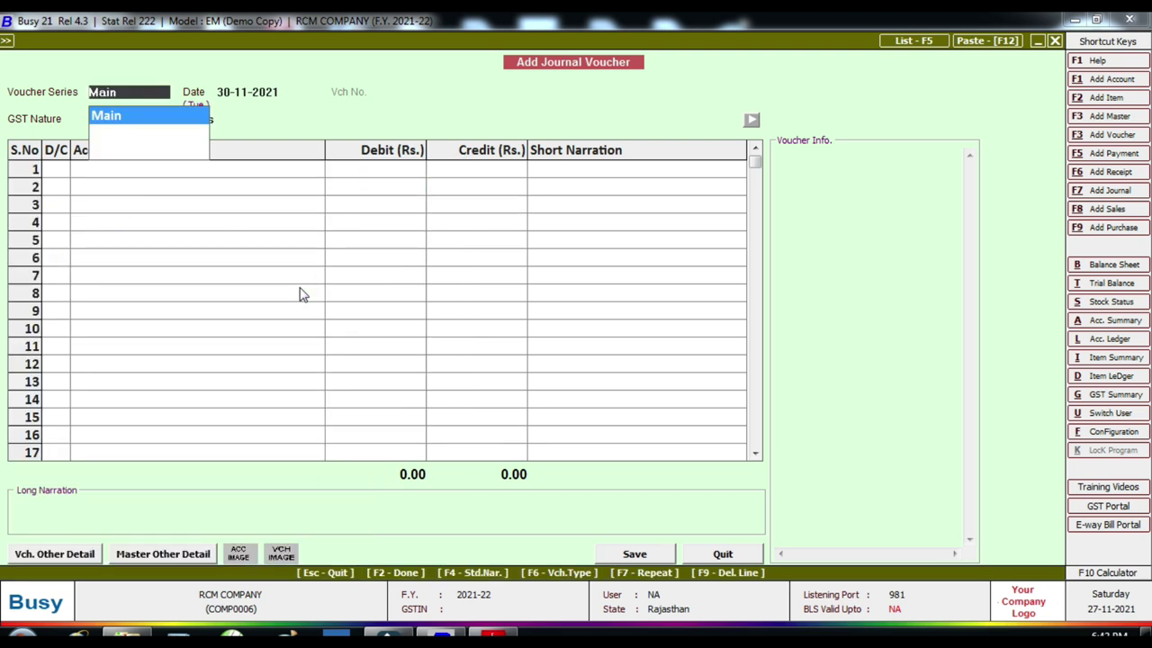
pyautogui.press('Escape')
pyautogui.press('Escape')
pyautogui.press('Escape')
pyautogui.press('Escape')
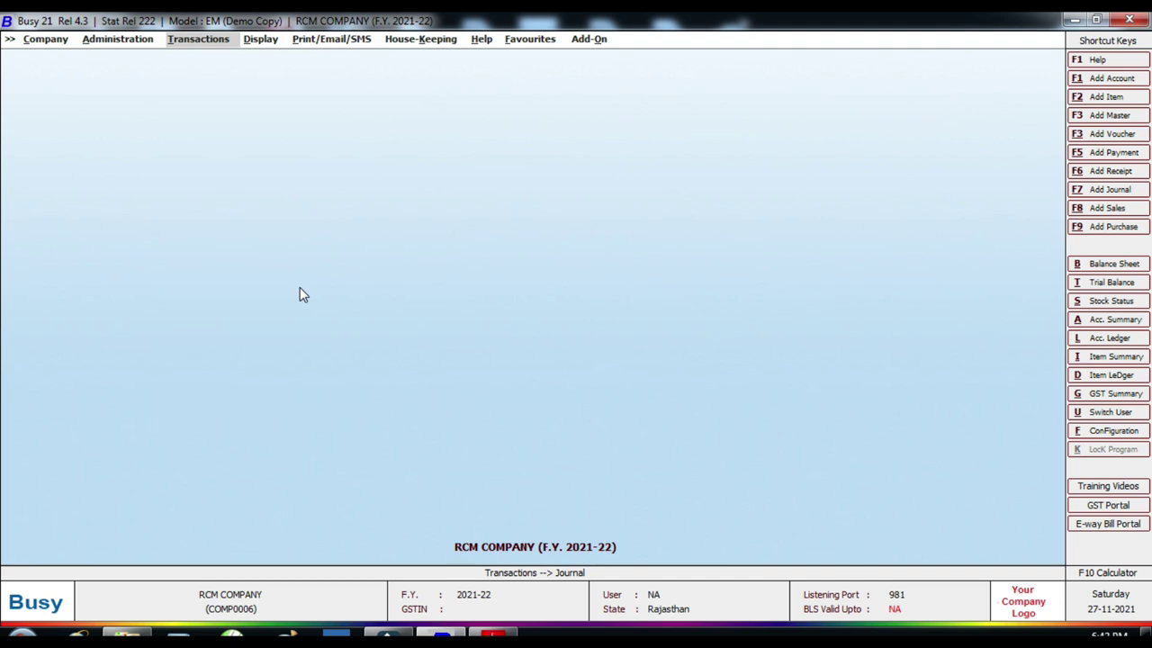
# Generate the standard horizontal Balance Sheet as of 30-11-2021 with the default options
pyautogui.press('Right')
pyautogui.press('Return')
pyautogui.press('Right')
pyautogui.press('Down')
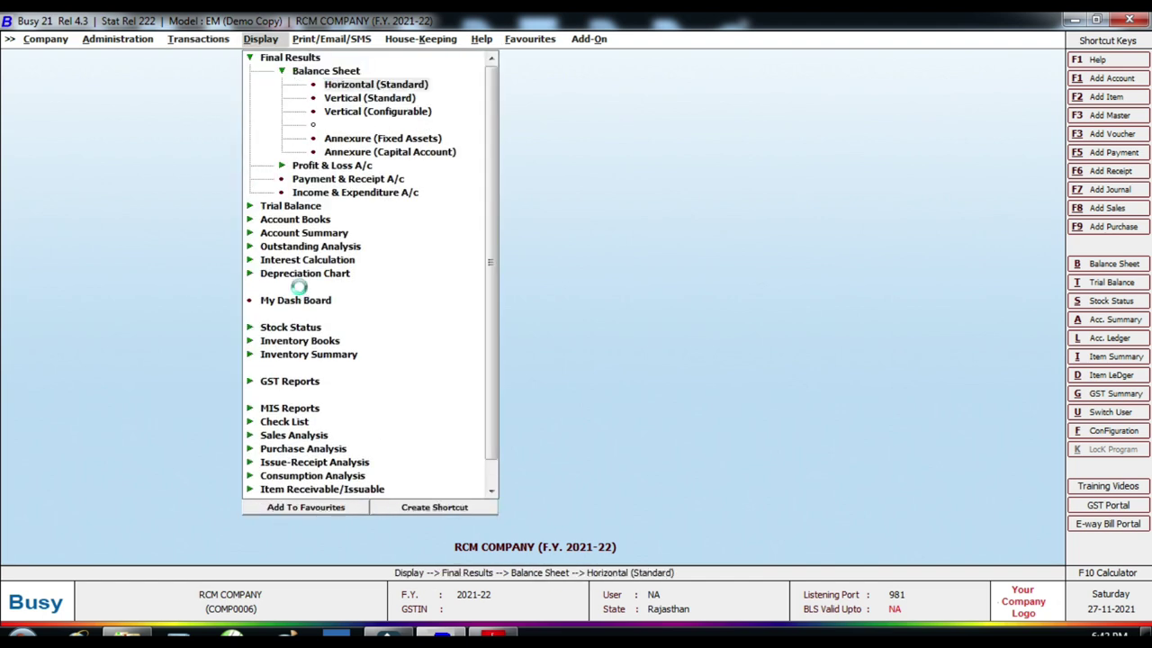
pyautogui.press('Return')
pyautogui.press('F2')
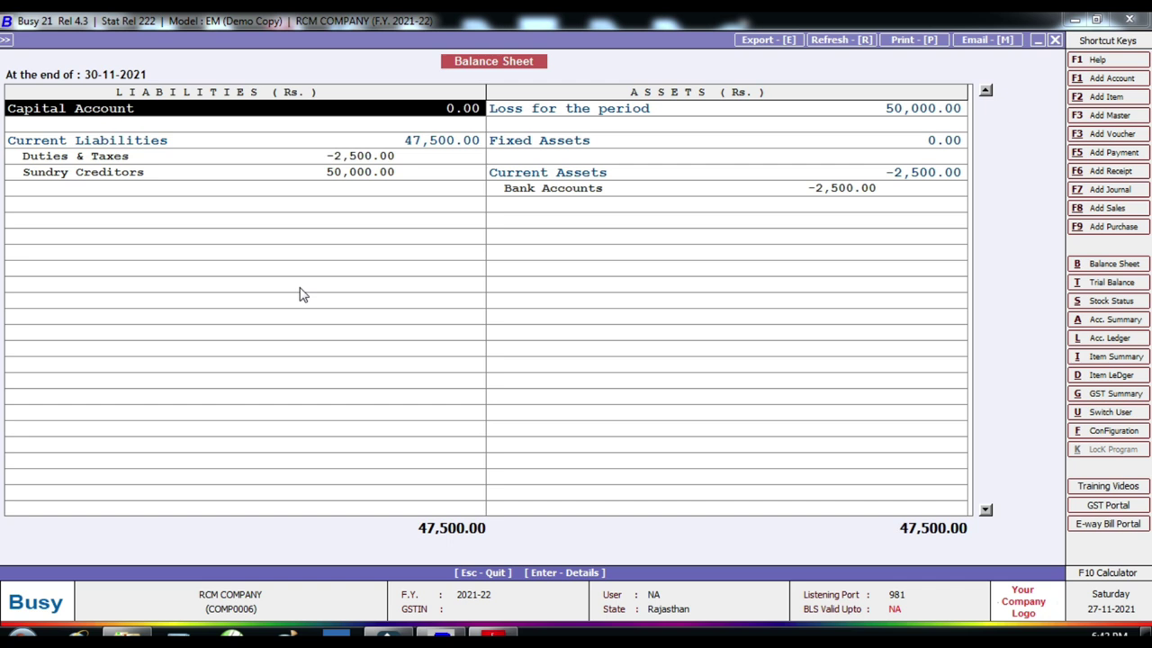
# Check the Current Assets section of the Balance Sheet for the RCM input balances
pyautogui.press('Down')
pyautogui.press('Down')
pyautogui.press('Right')
pyautogui.press('Down')
pyautogui.press('Down')
pyautogui.press('Down')
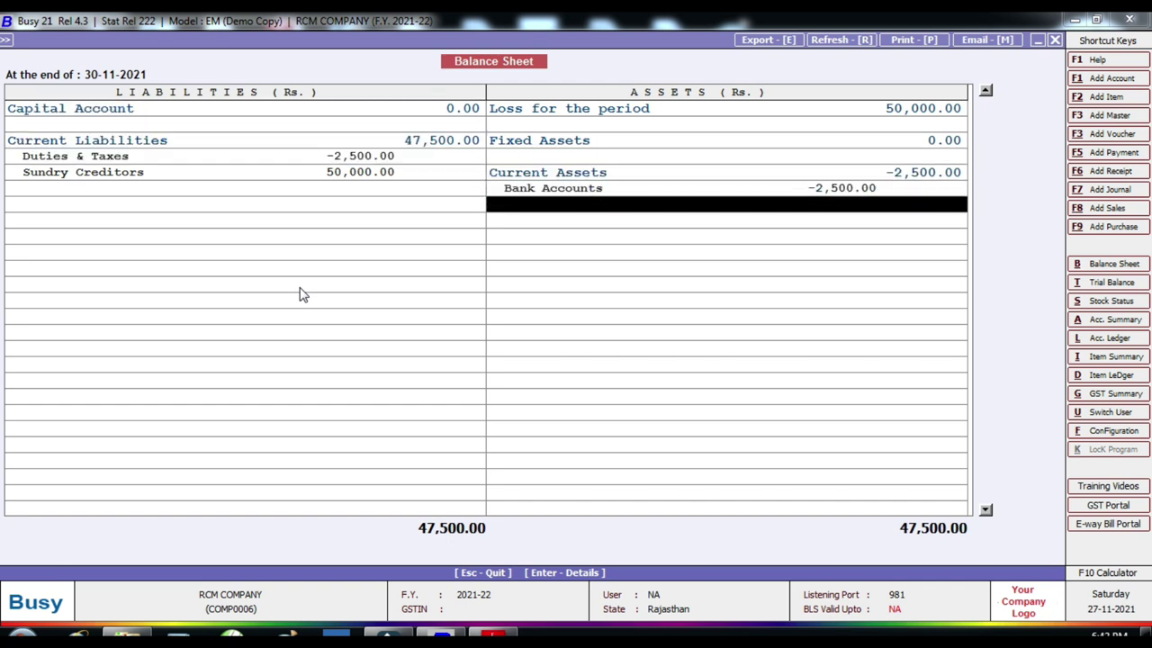
# Examine the CGST Input and SGST Input balances under Duties & Taxes, and close the Balance Sheet
pyautogui.press('Left')
pyautogui.press('Up')
pyautogui.press('Up')
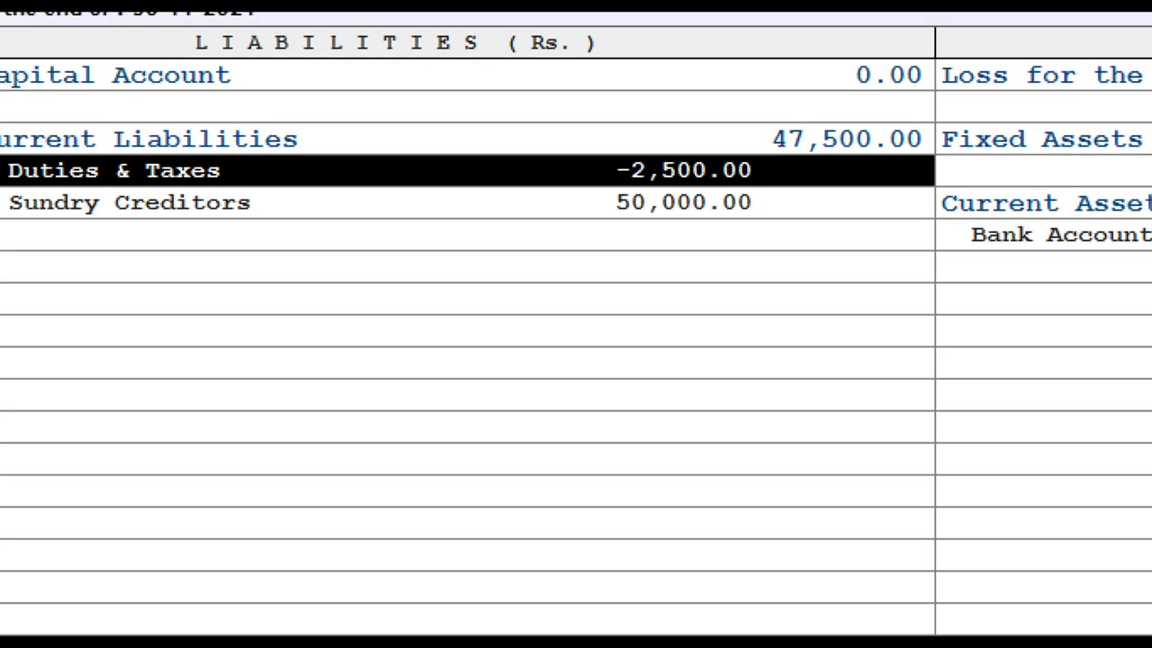
pyautogui.press('Return')
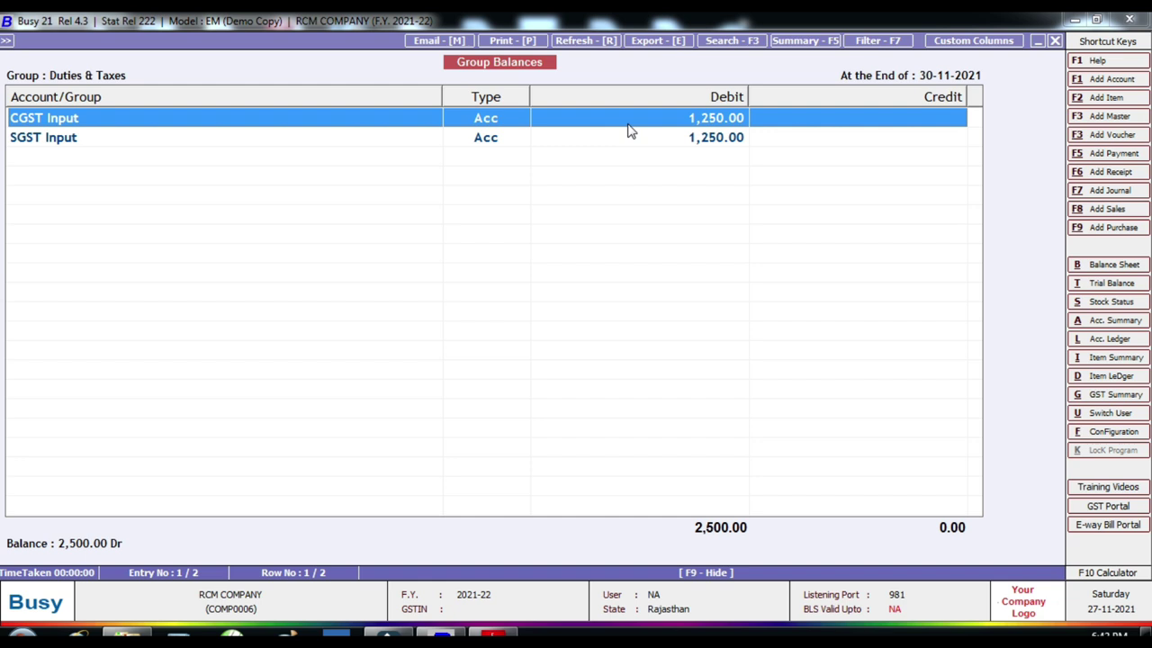
pyautogui.press('Escape')
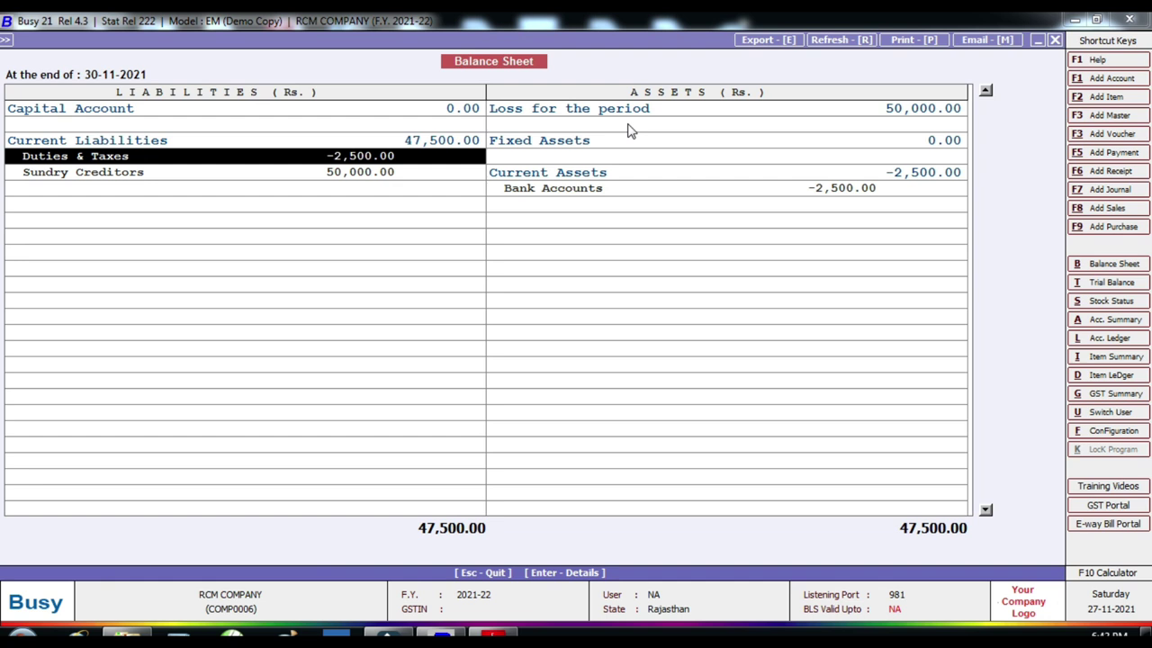
pyautogui.press('Escape')
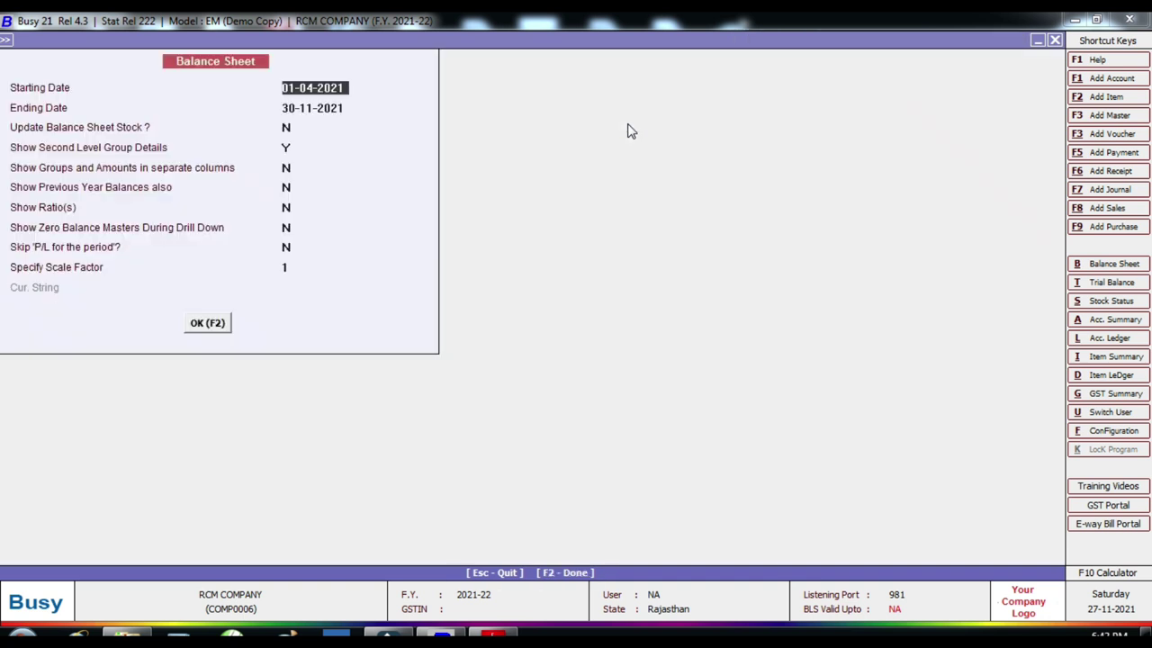
pyautogui.press('Escape')
pyautogui.press('Escape')
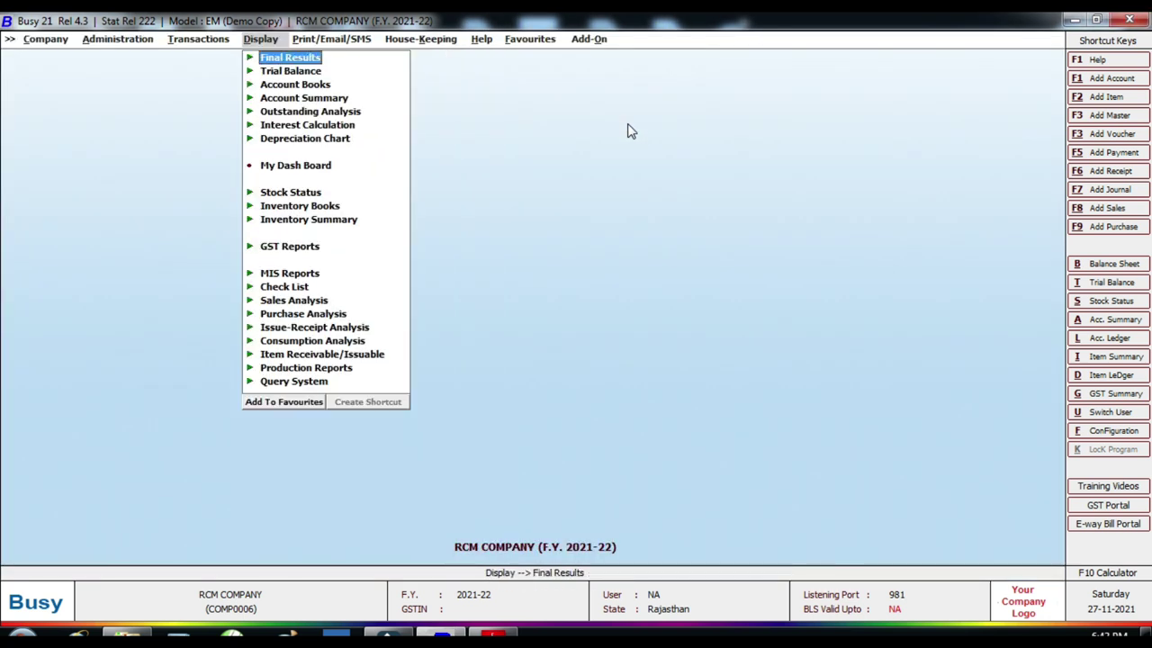